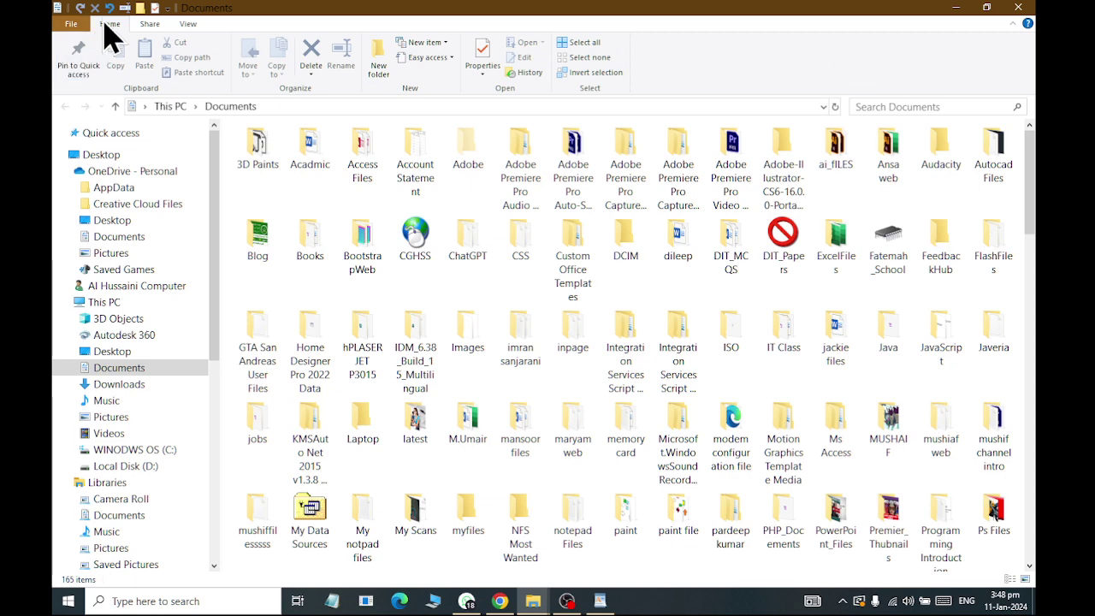
left_click(154, 28)
left_click(189, 30)
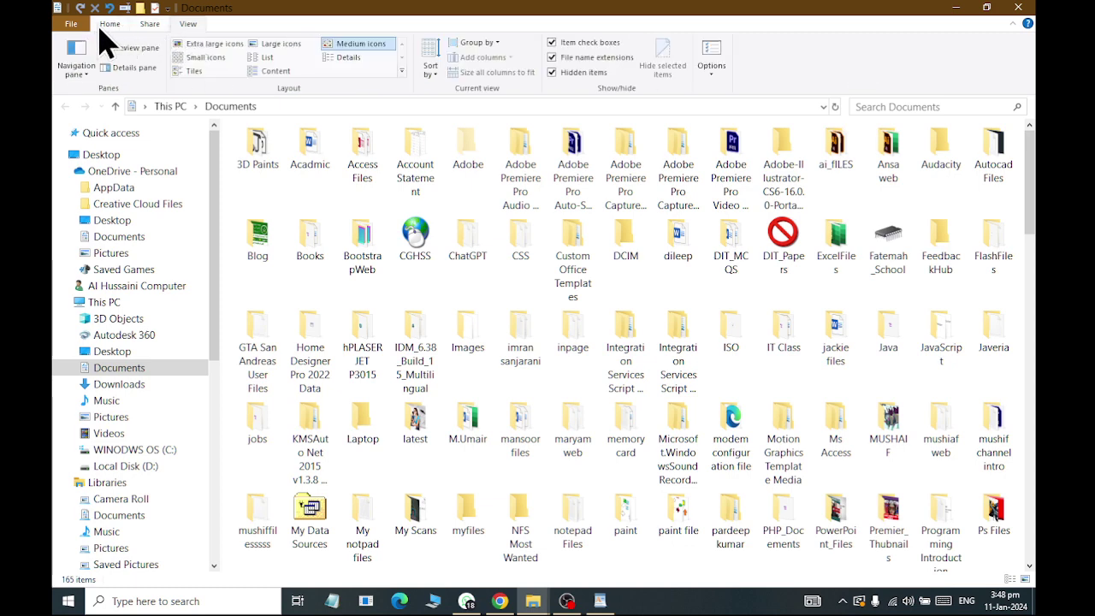
left_click(71, 24)
left_click(101, 154)
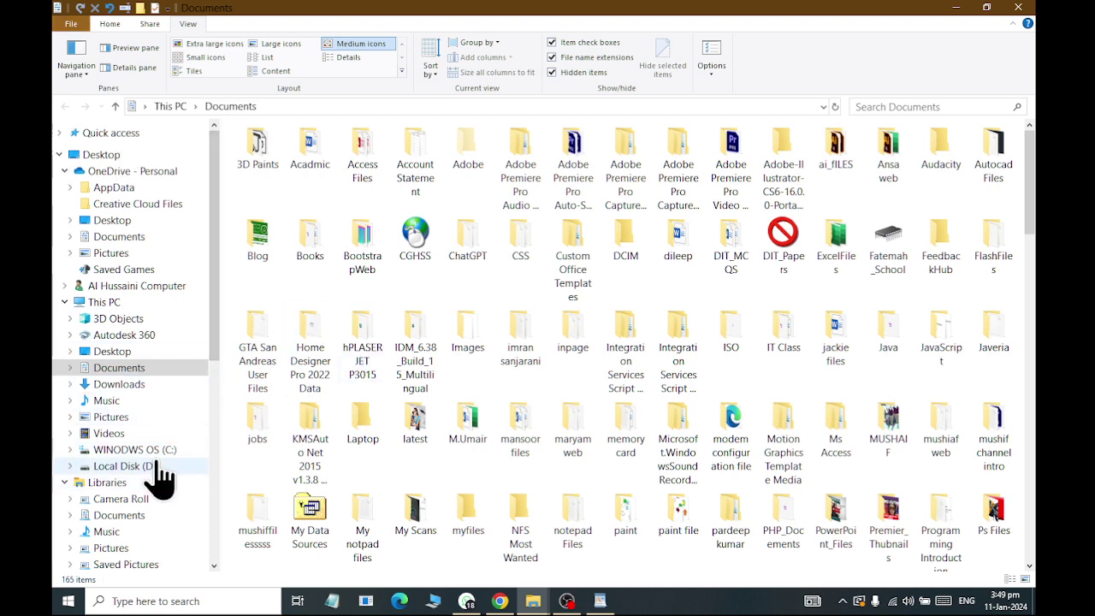
Step: Open the Pictures folder under This PC, look through its files, and expand its subfolders in the folder tree
scroll(201, 385, "down", 8)
scroll(227, 376, "up", 7)
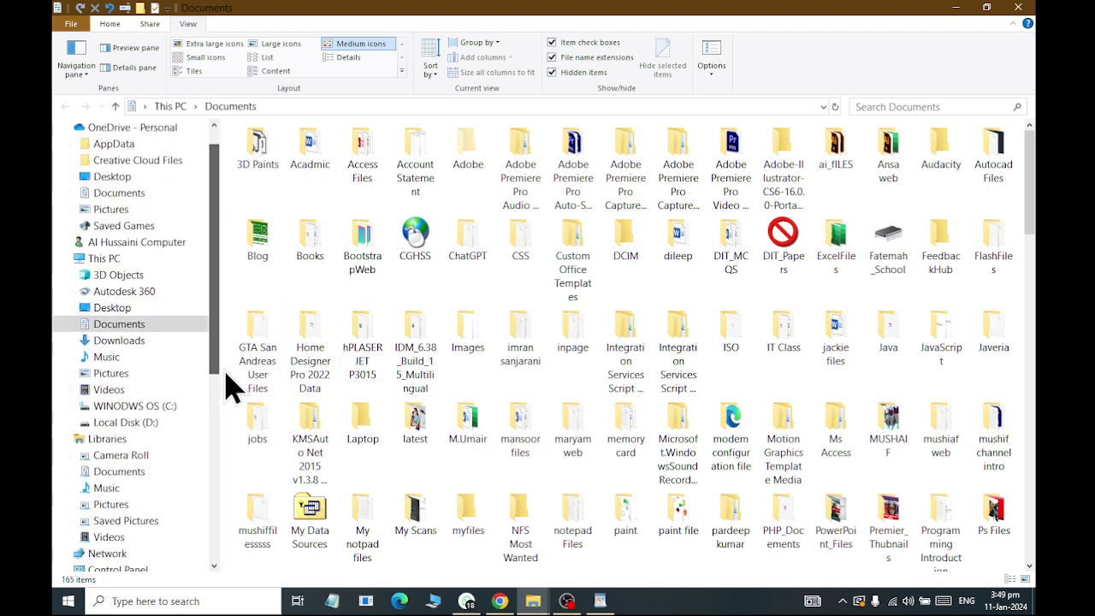
left_click(111, 373)
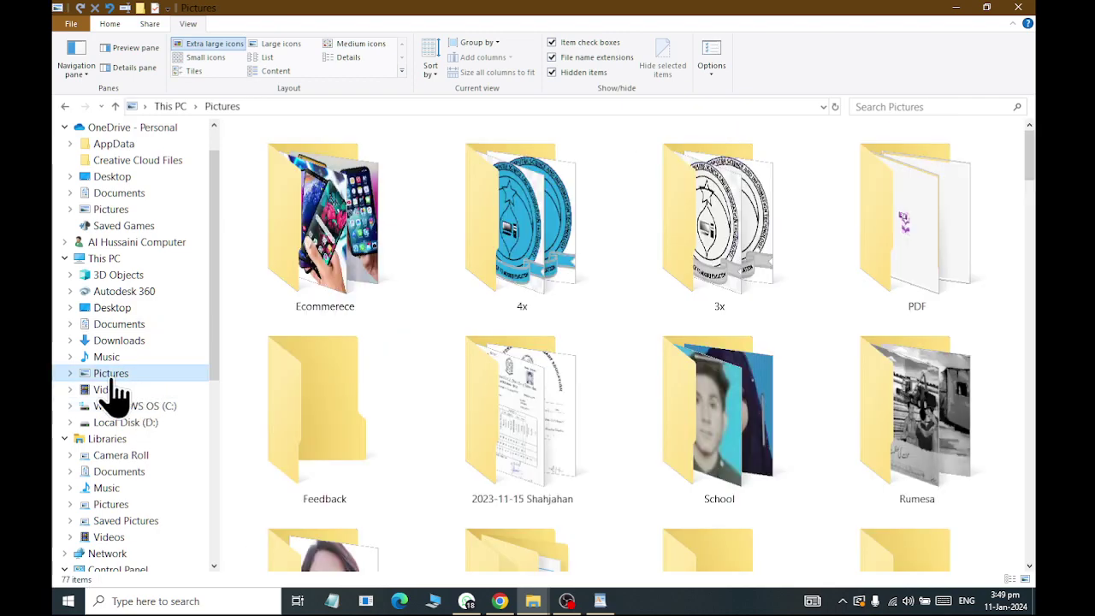
scroll(1010, 180, "down", 15)
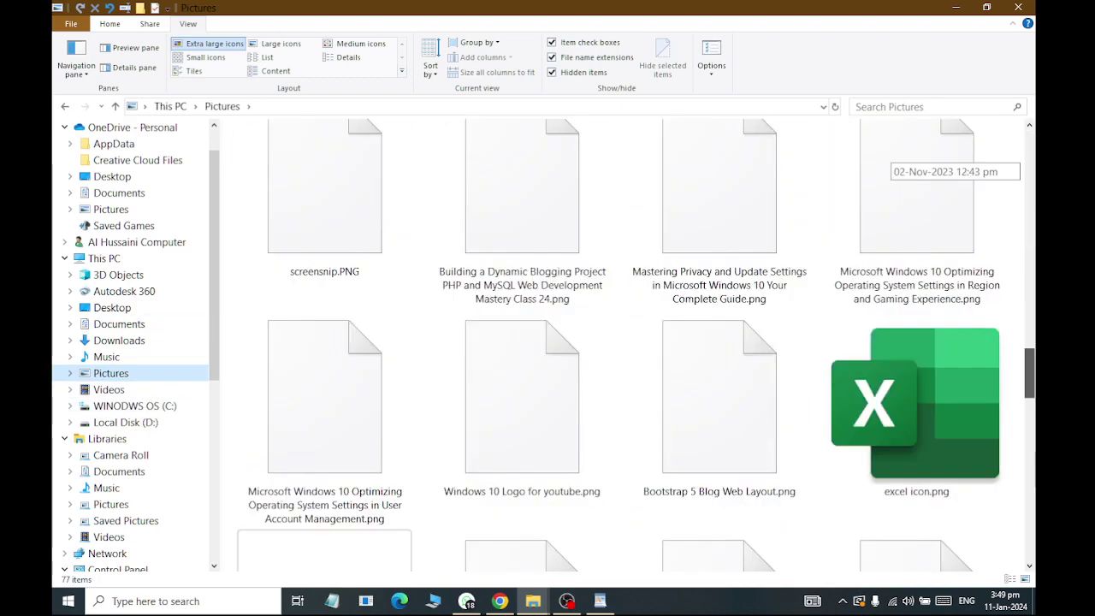
left_click(70, 374)
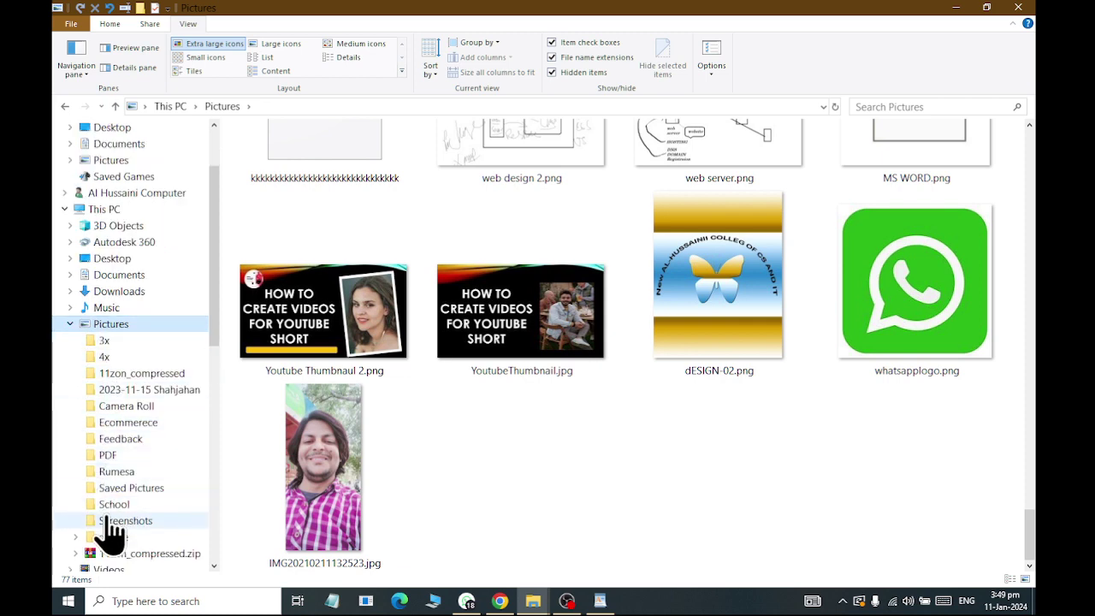
Step: View the contents of the Pictures subfolders from Ecommerece up to 4x, including Camera Roll and 11zon_compressed
left_click(124, 423)
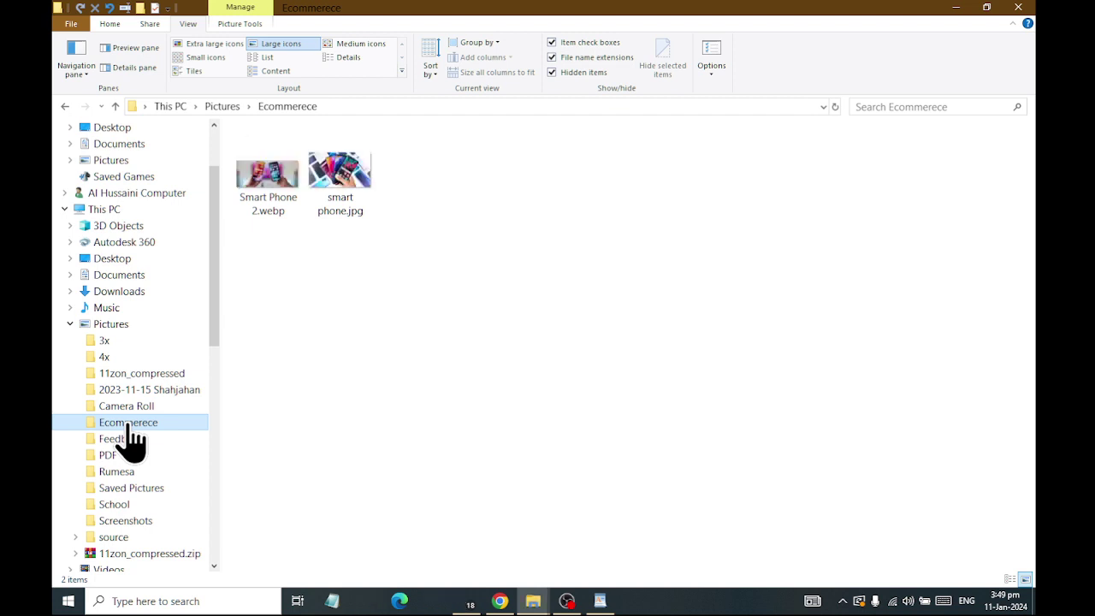
left_click(128, 407)
left_click(129, 392)
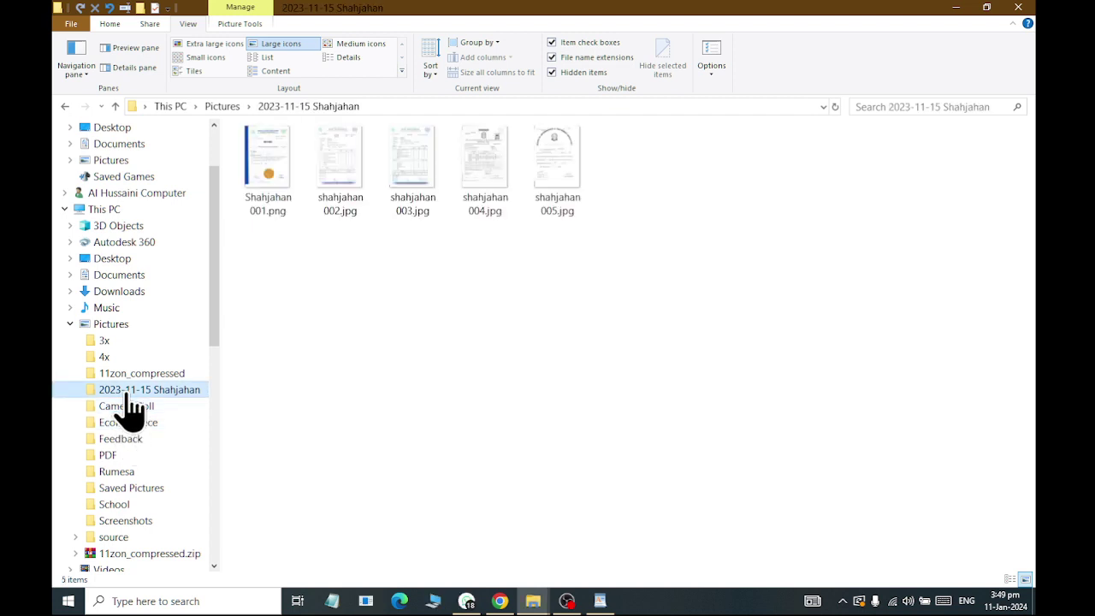
left_click(127, 357)
left_click(128, 373)
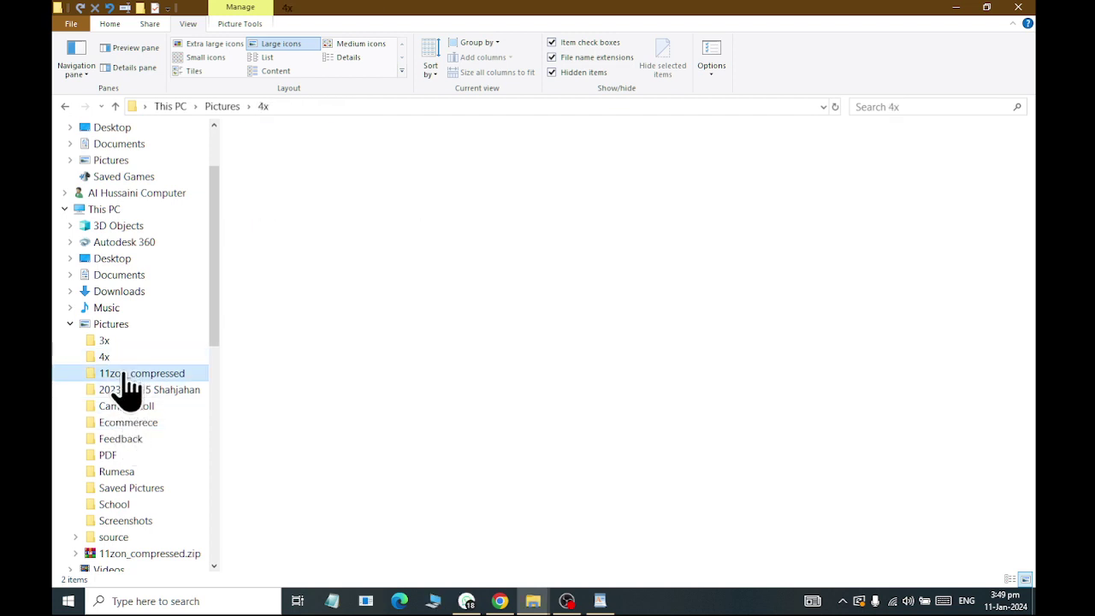
Step: View the contents of the Pictures subfolders from PDF down to Screenshots, and revisit Ecommerece and the 2023-11-15 folder
left_click(118, 455)
left_click(118, 472)
left_click(120, 488)
left_click(121, 505)
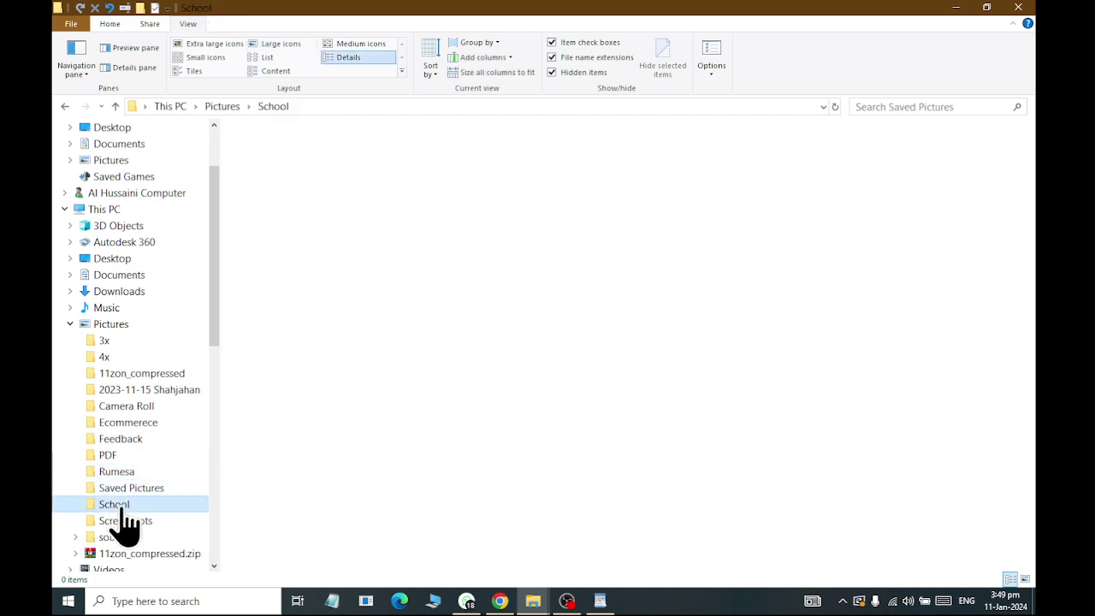
left_click(125, 520)
left_click(125, 487)
left_click(125, 521)
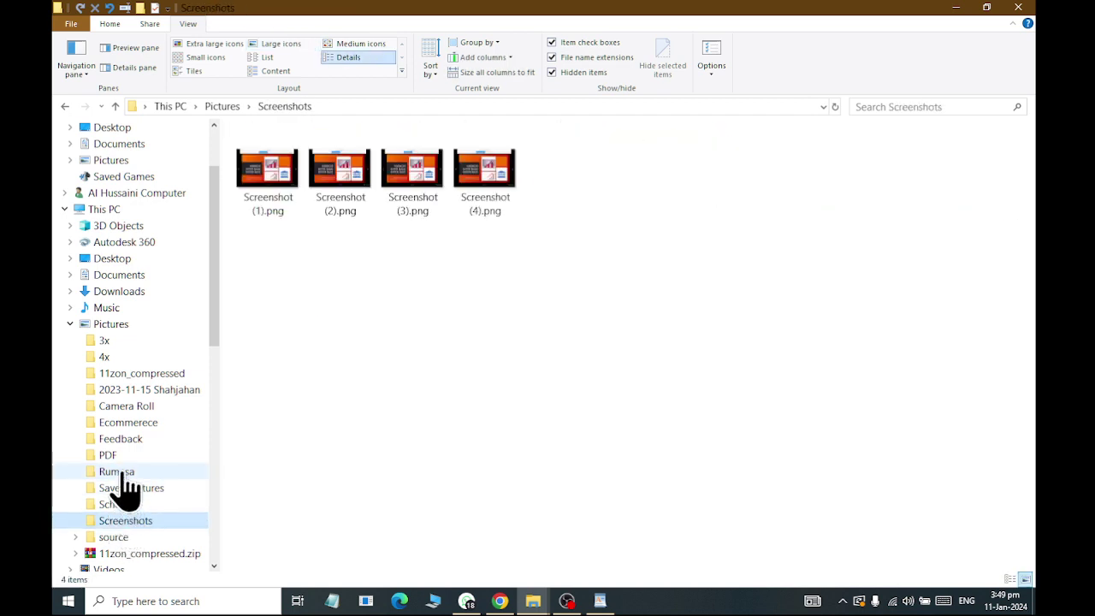
left_click(118, 423)
left_click(115, 389)
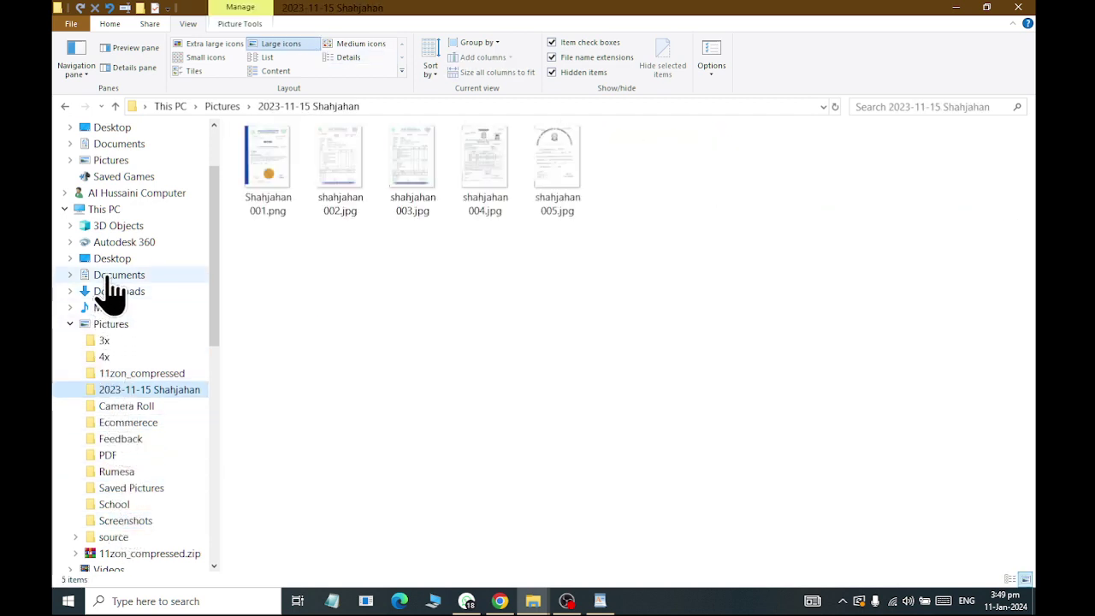
Step: Open the Documents folder, try the Content layout, and display its items as large icons
left_click(112, 278)
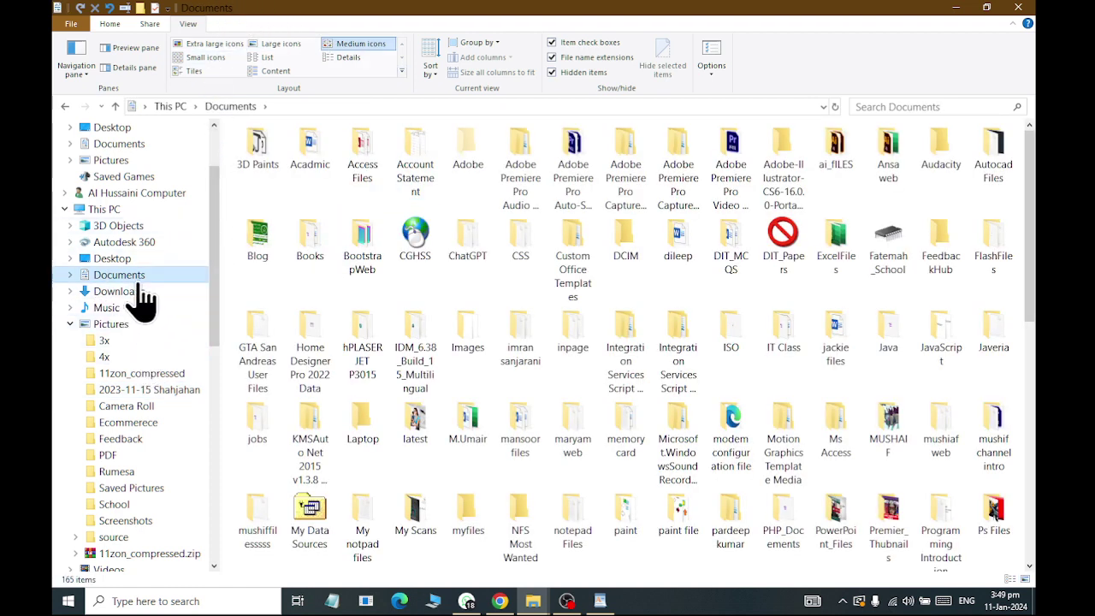
scroll(1034, 236, "down", 10)
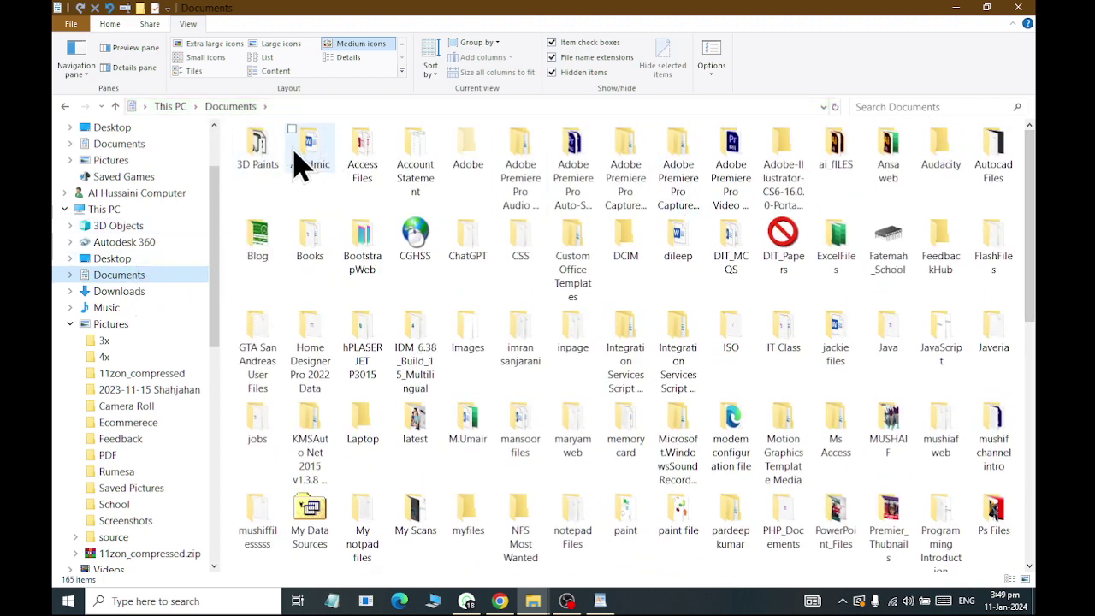
left_click(197, 45)
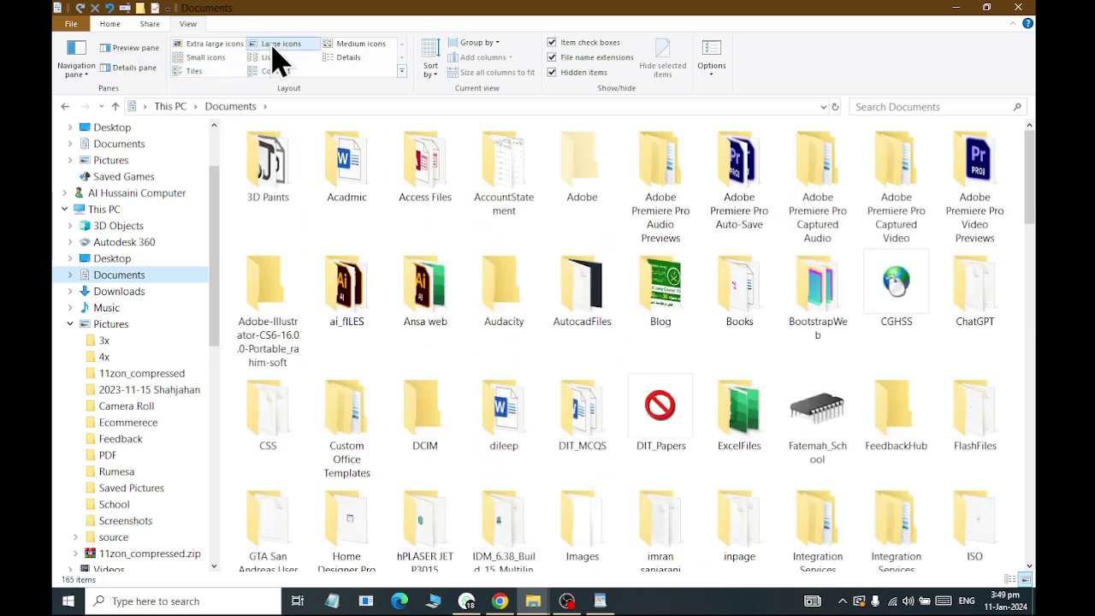
left_click(275, 62)
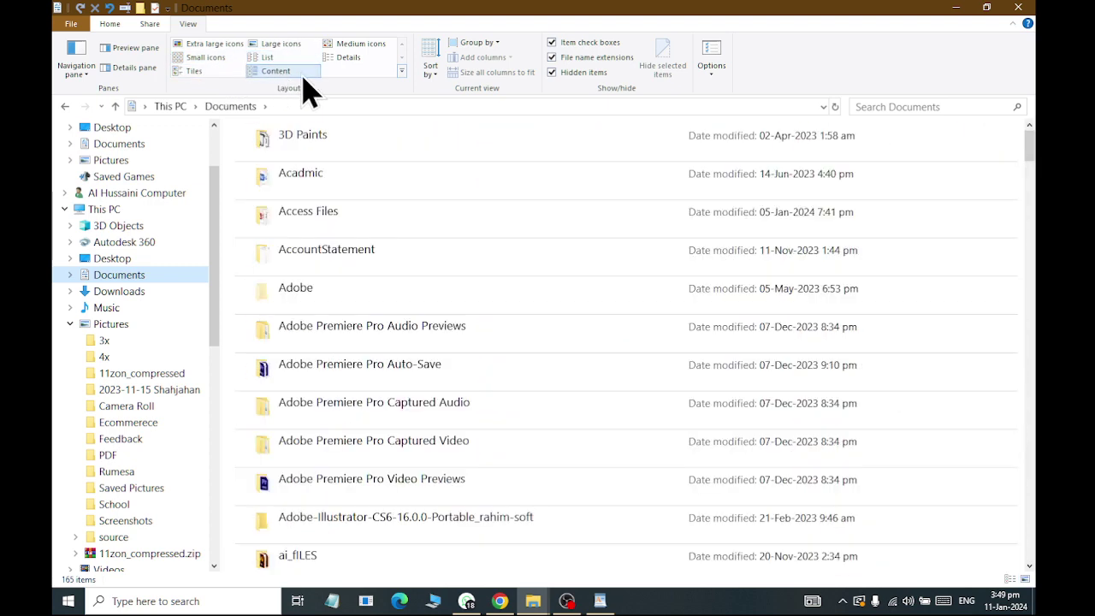
left_click(374, 49)
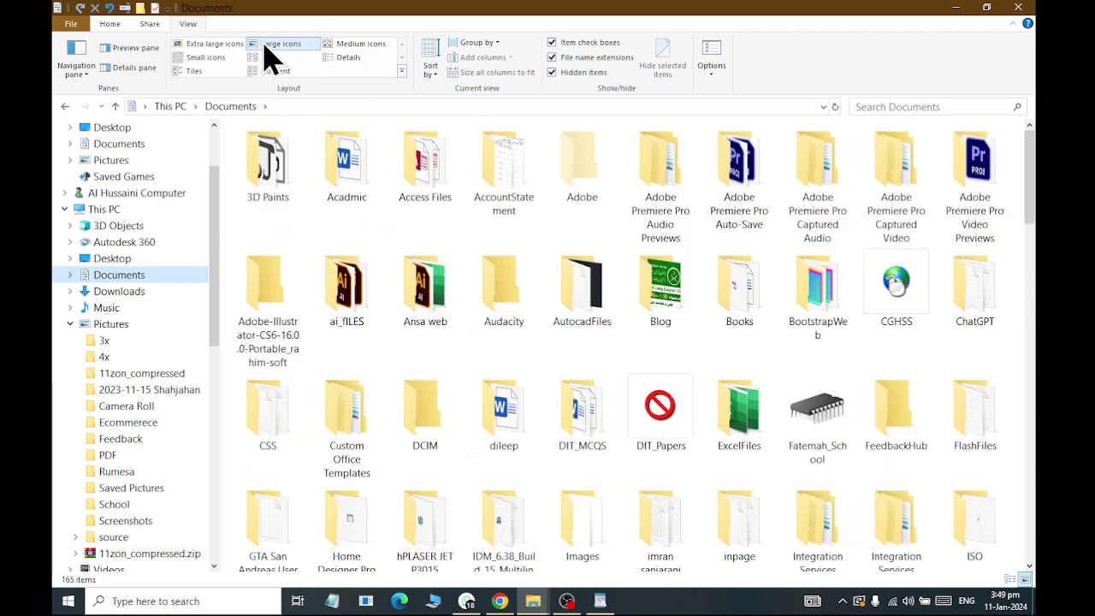
Step: Try sorting the Documents folder by status, and sort it by date modified
left_click(431, 70)
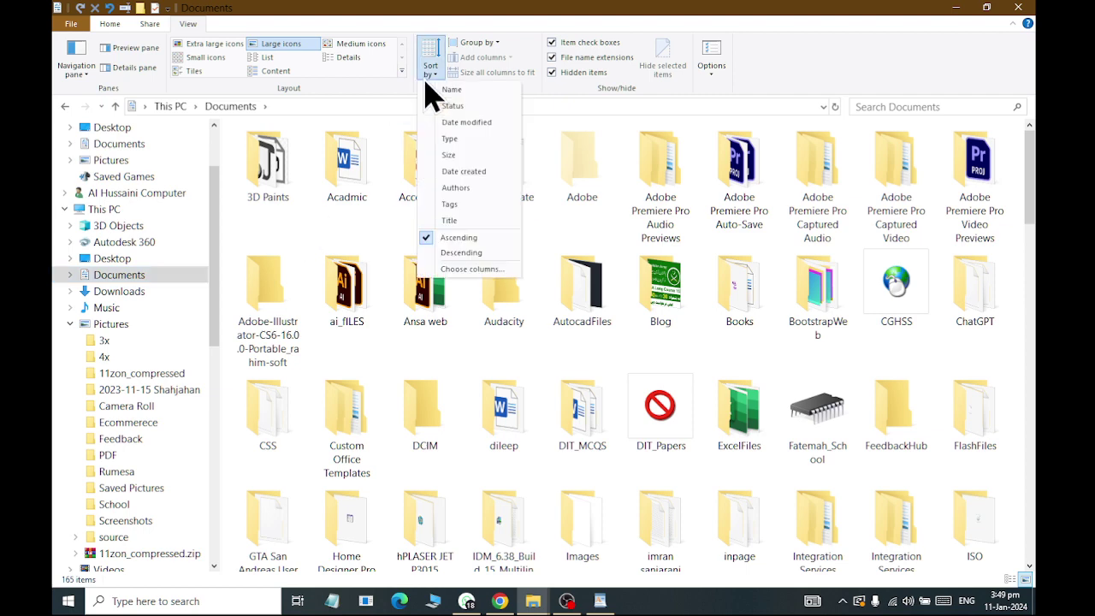
left_click(442, 106)
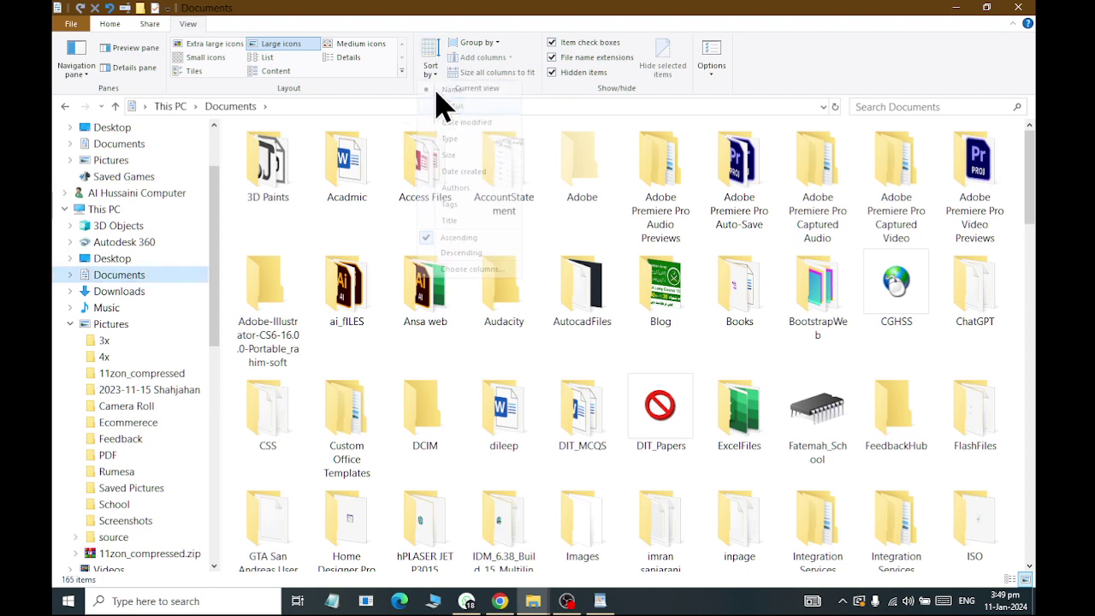
left_click(434, 72)
left_click(439, 125)
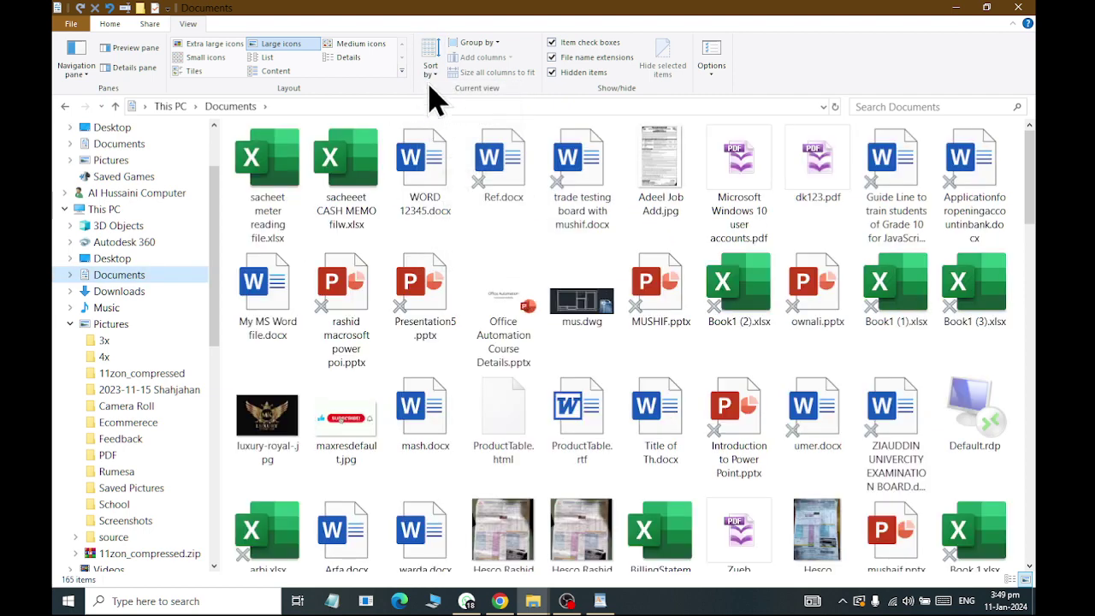
Step: Sort the Documents folder by type and by size in turn
left_click(433, 73)
left_click(436, 143)
left_click(432, 75)
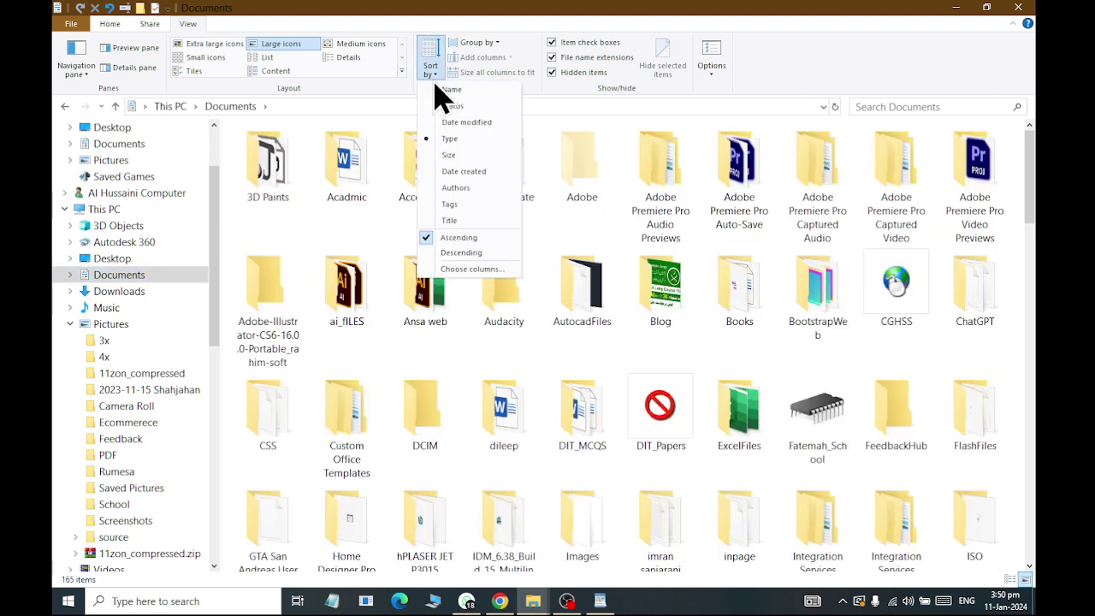
left_click(439, 108)
Step: Sort the Documents folder by date created and by authors in turn
left_click(432, 74)
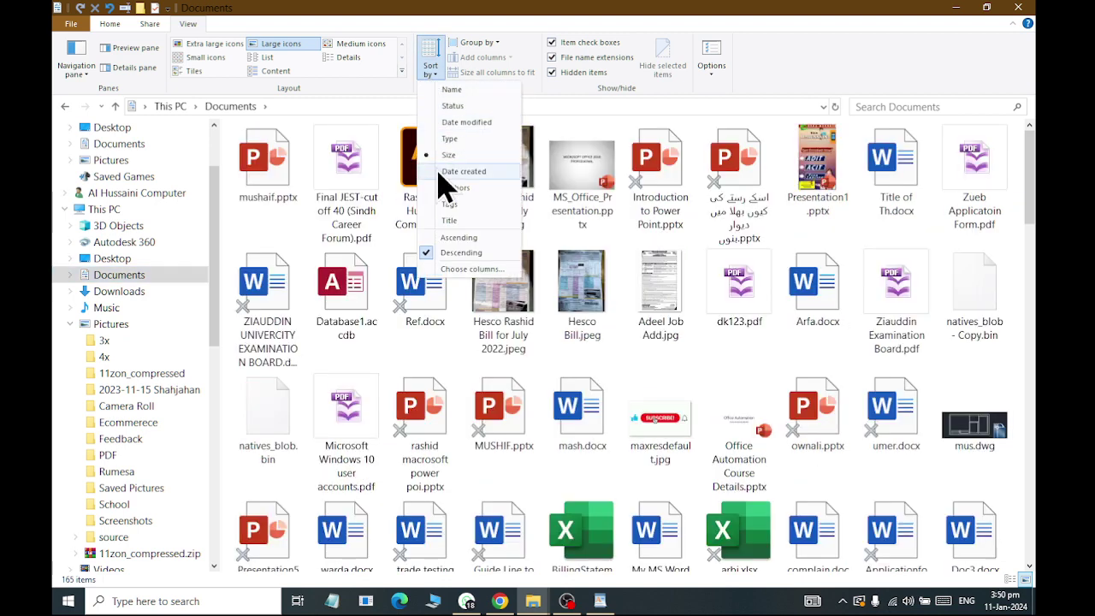
left_click(445, 171)
left_click(432, 73)
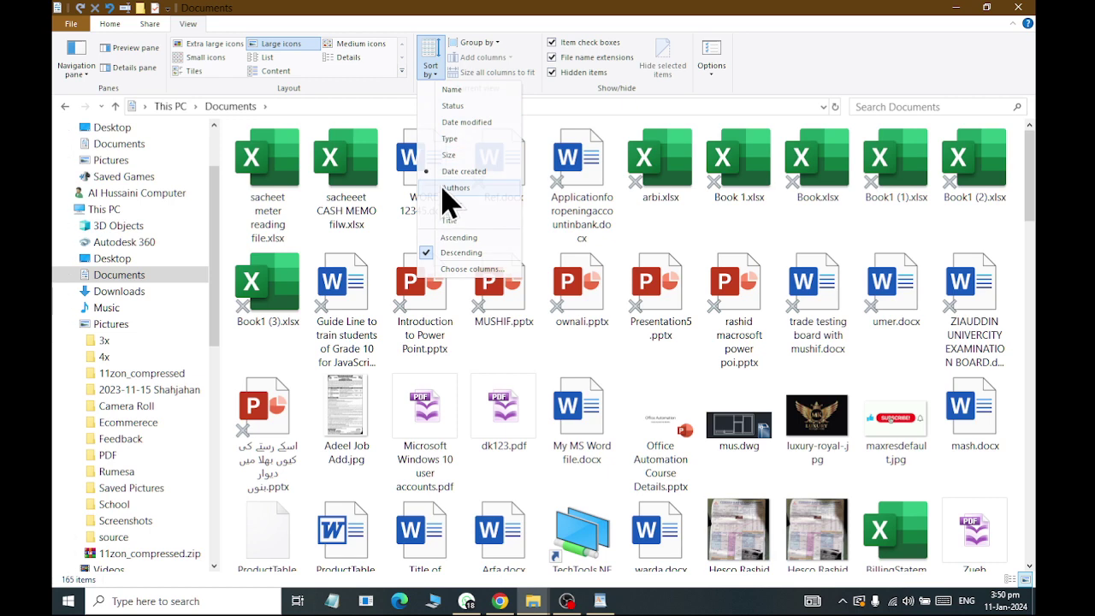
left_click(451, 188)
left_click(432, 74)
left_click(452, 220)
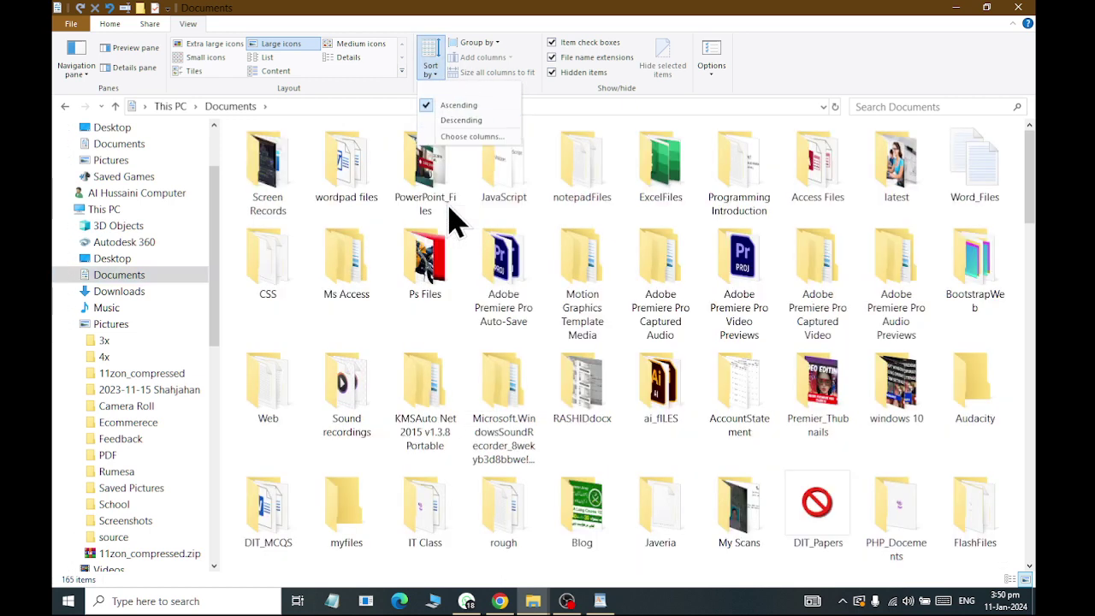
Step: Sort the Documents folder by date modified and check the modification date of the first file
left_click(433, 76)
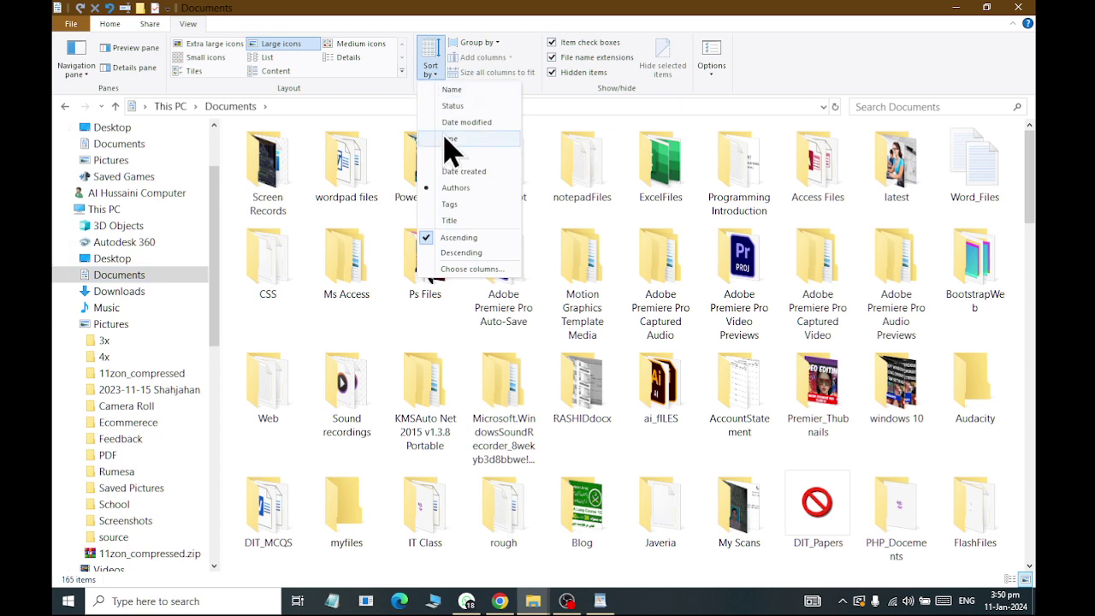
left_click(453, 122)
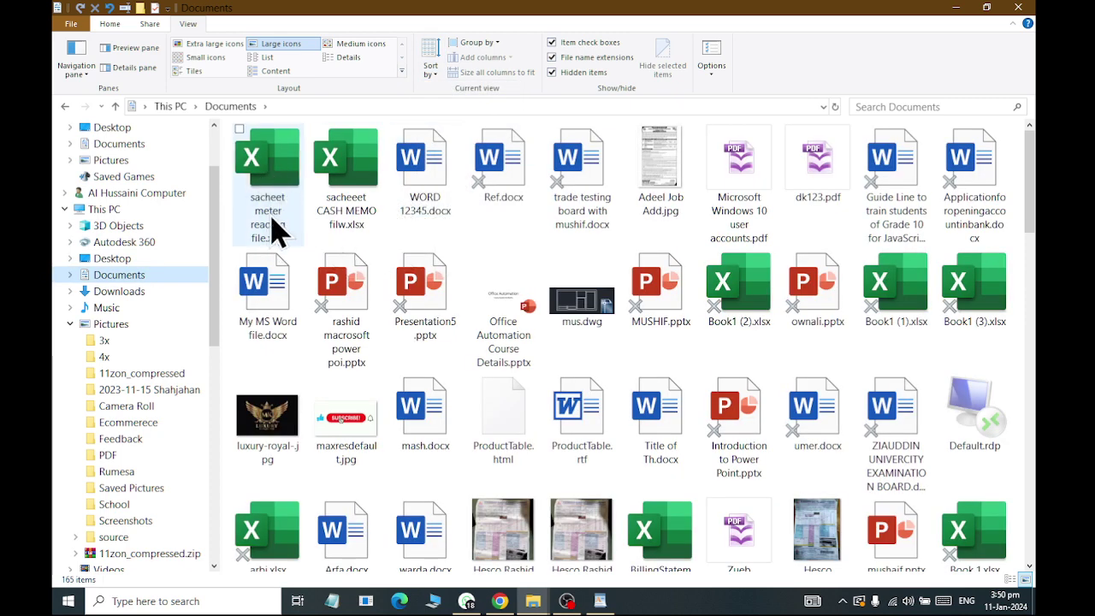
mouse_move(283, 210)
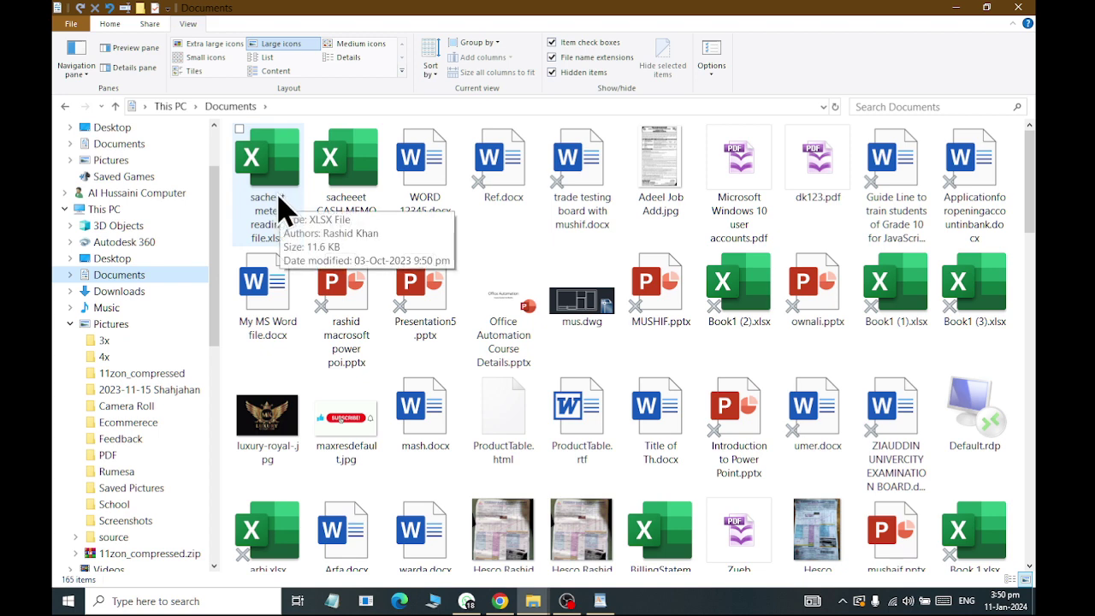
Step: Switch the date-modified sort to ascending order and return it to descending
left_click(430, 72)
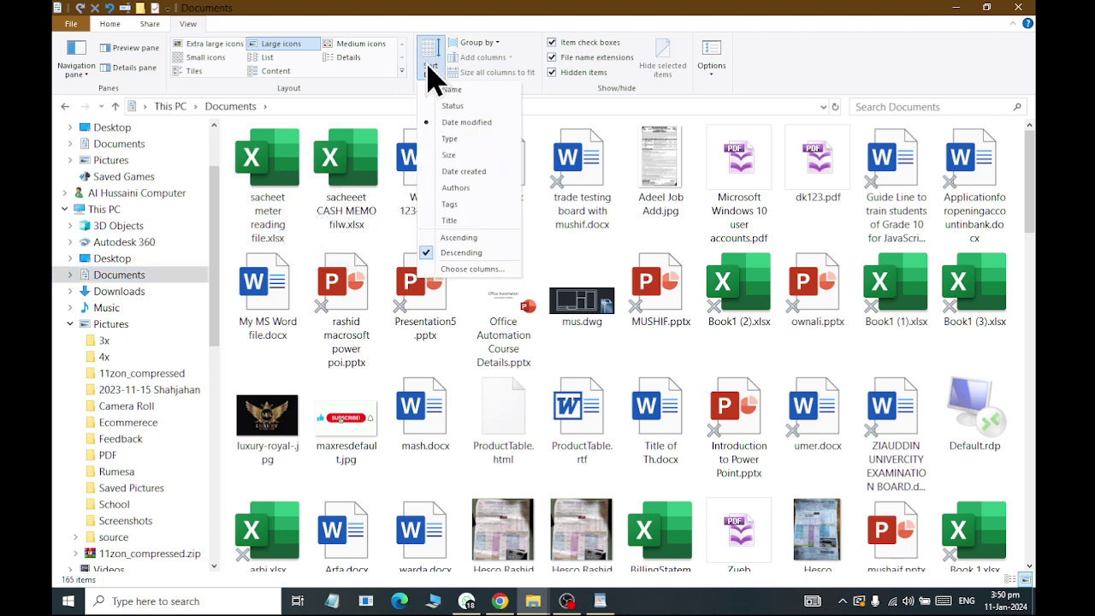
left_click(435, 240)
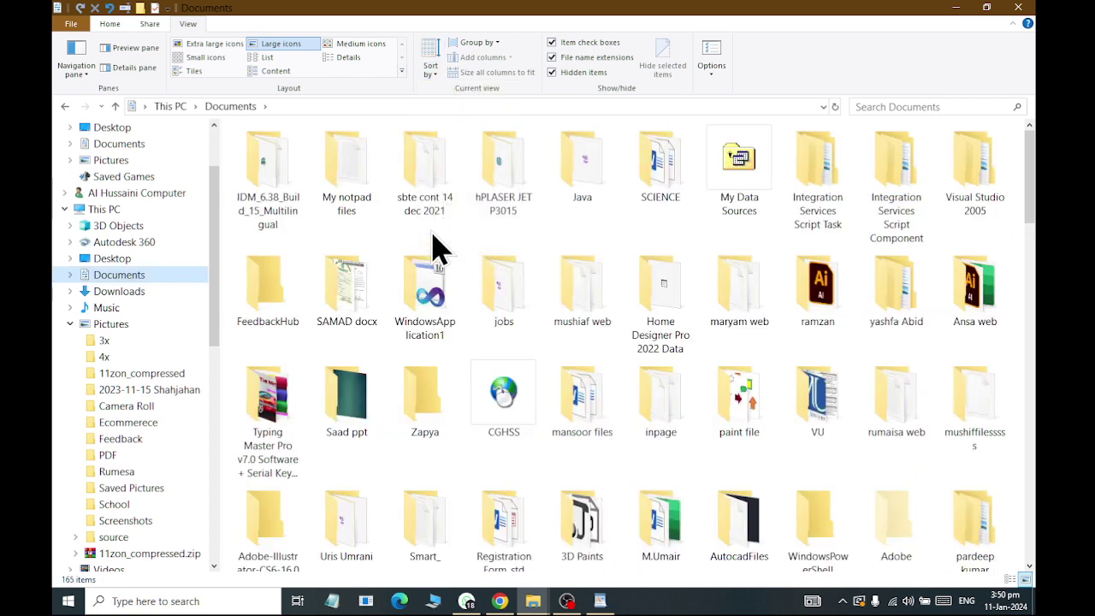
left_click(431, 72)
left_click(455, 253)
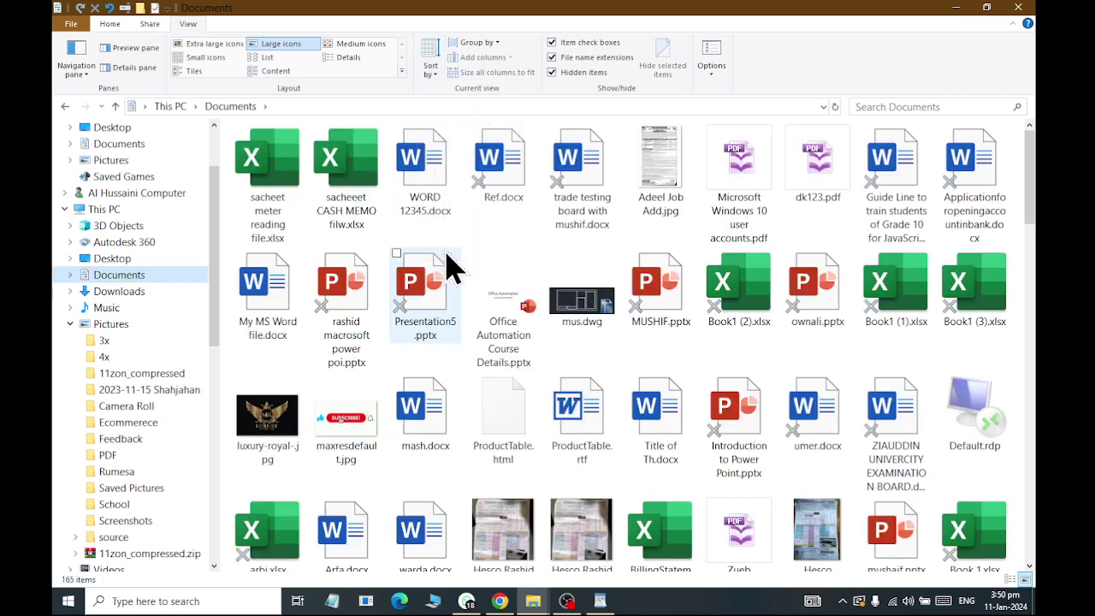
Step: Group the Documents items by type and collapse the File folder and Internet Shortcut groups
left_click(475, 42)
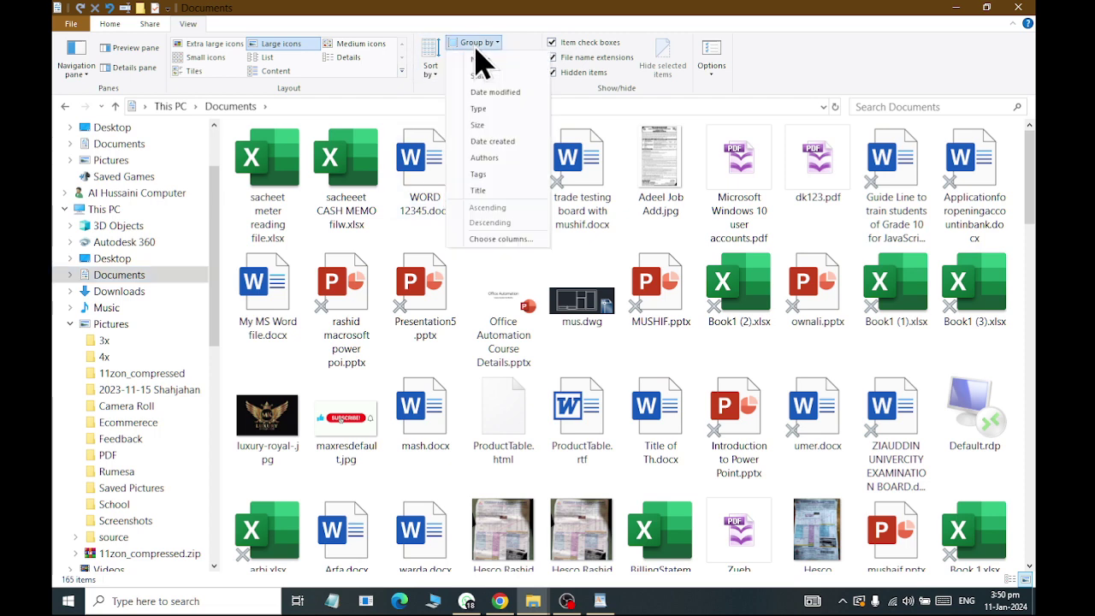
left_click(502, 108)
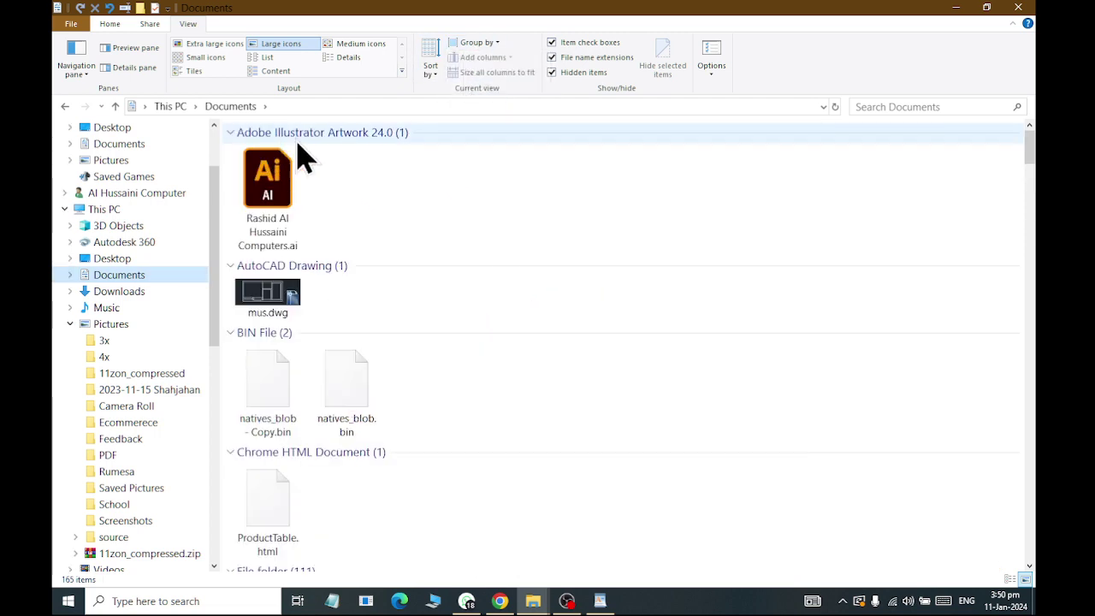
scroll(289, 245, "down", 10)
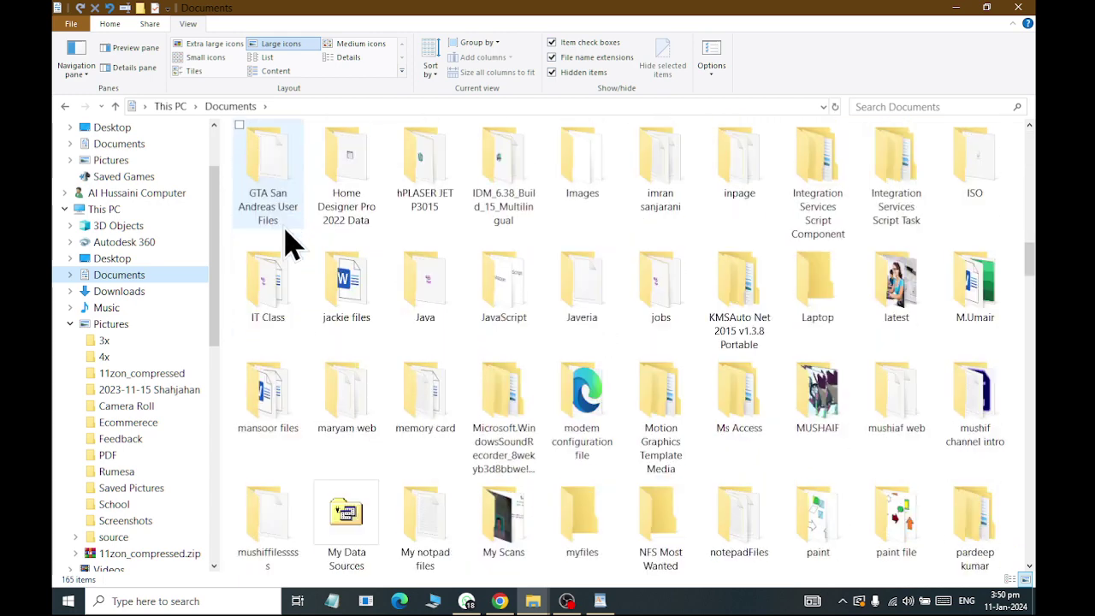
scroll(288, 245, "up", 8)
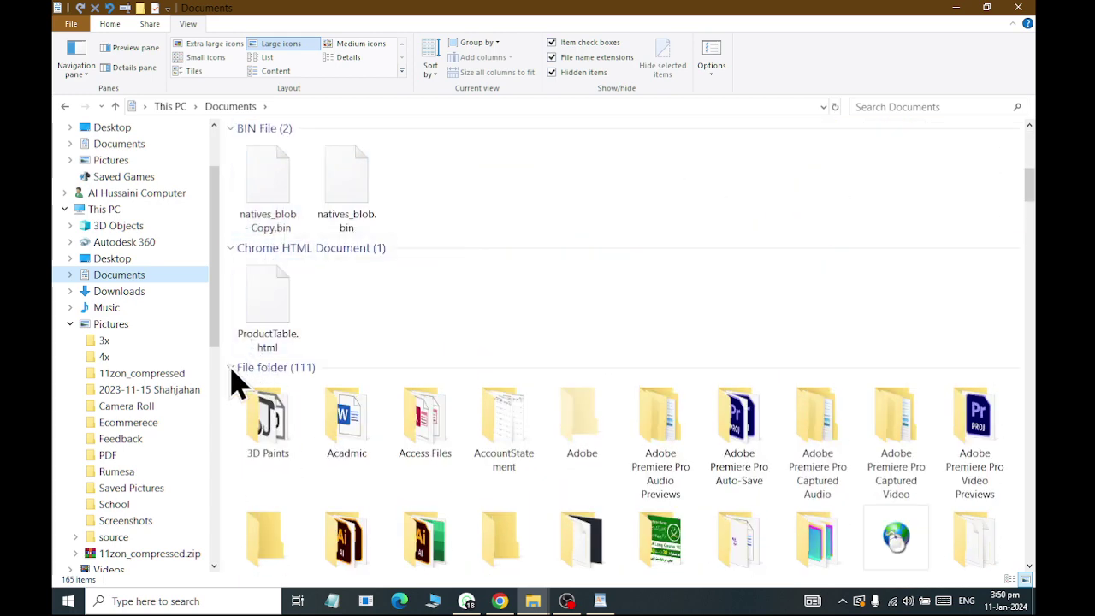
left_click(231, 369)
left_click(241, 390)
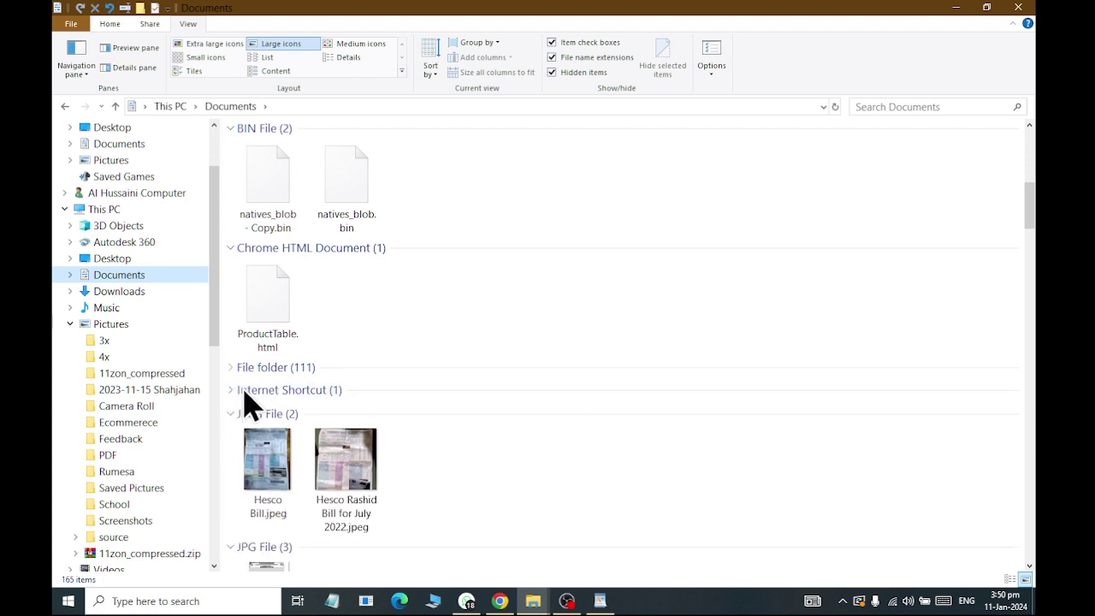
Step: Collapse the JPEG, JPG, Access Database, Edge PDF, PowerPoint, Word and PNG type groups
scroll(242, 368, "down", 2)
left_click(238, 209)
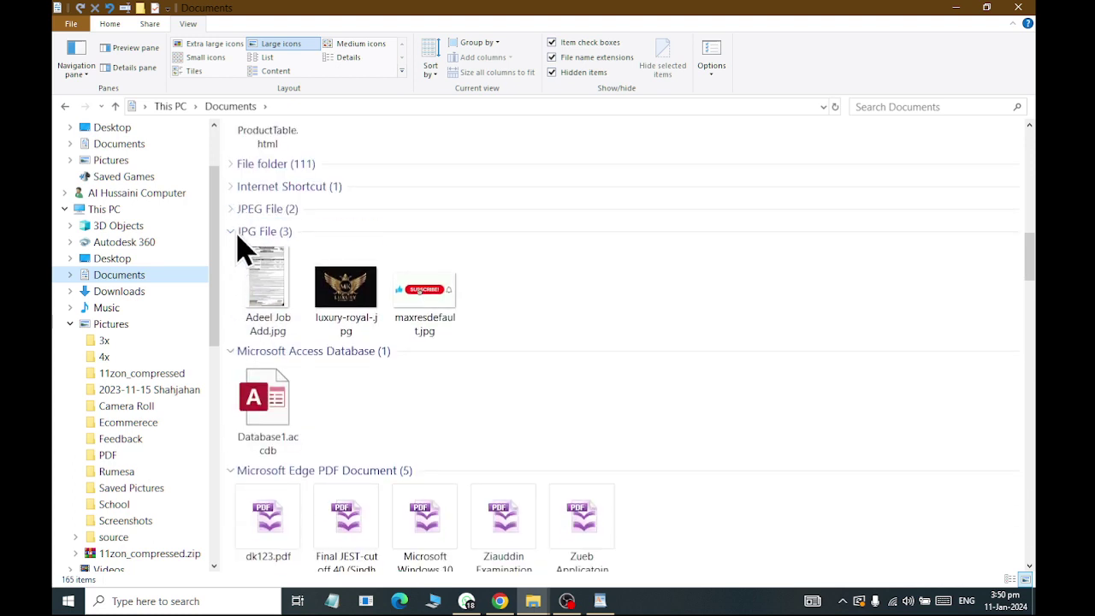
left_click(234, 232)
left_click(234, 254)
left_click(231, 279)
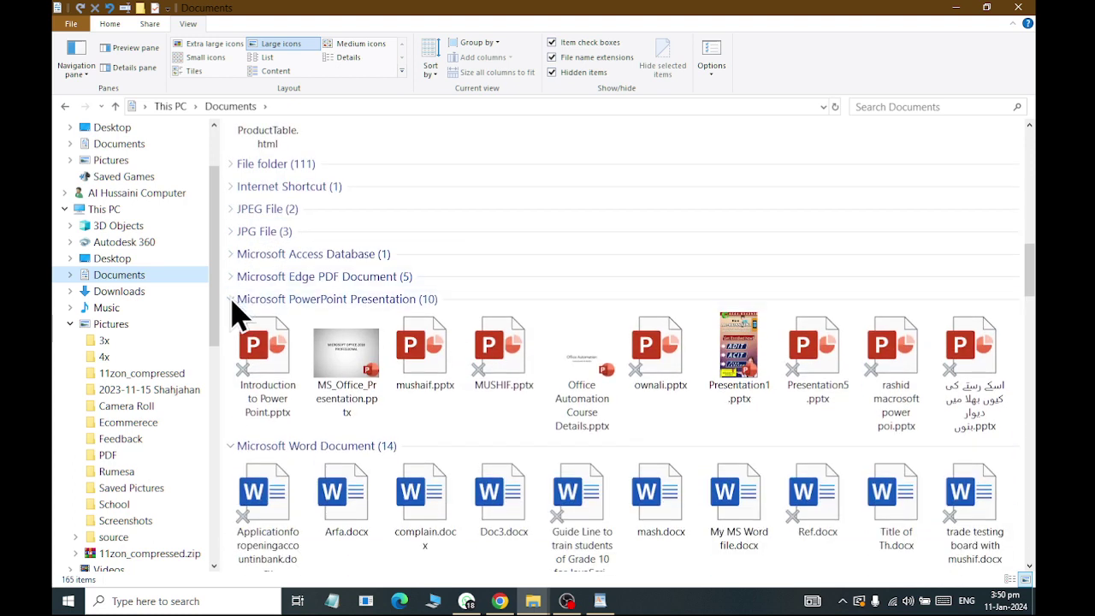
left_click(232, 301)
left_click(233, 323)
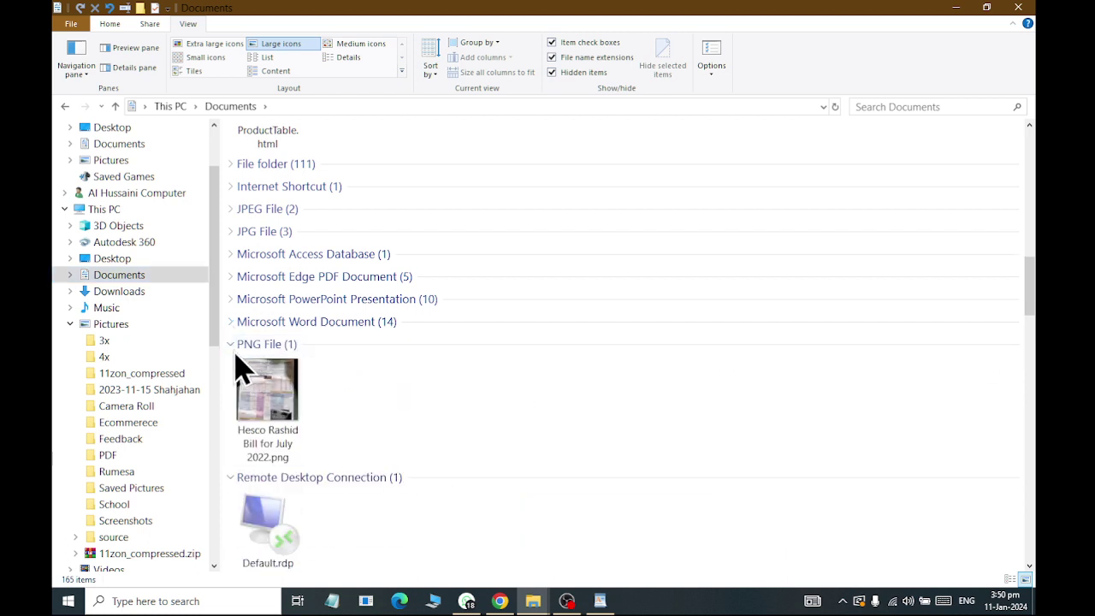
left_click(240, 395)
left_click(239, 346)
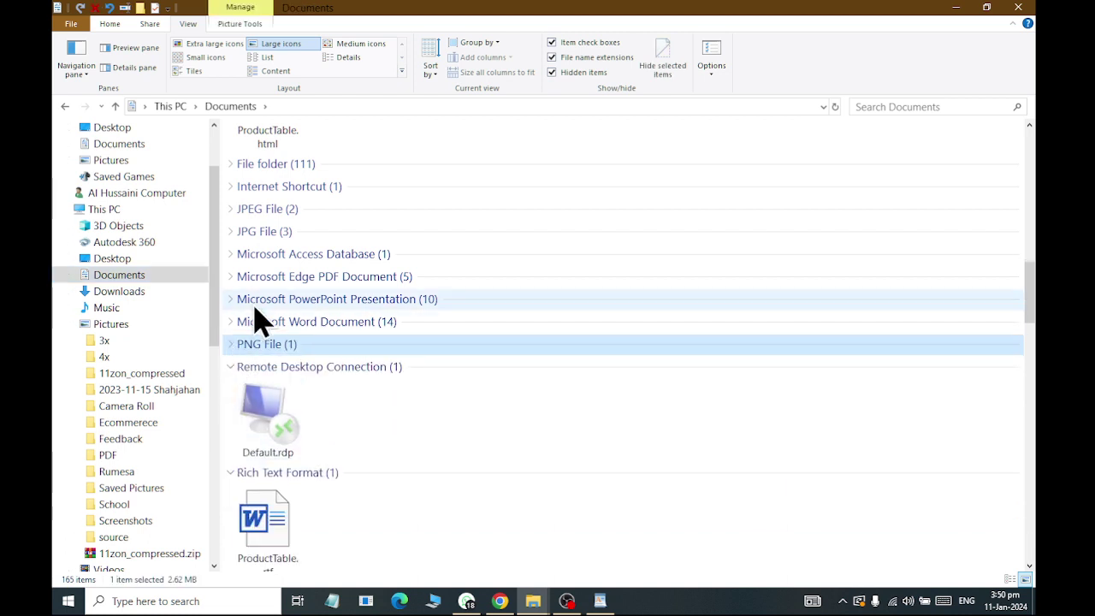
Step: Group the Documents items by size
left_click(476, 43)
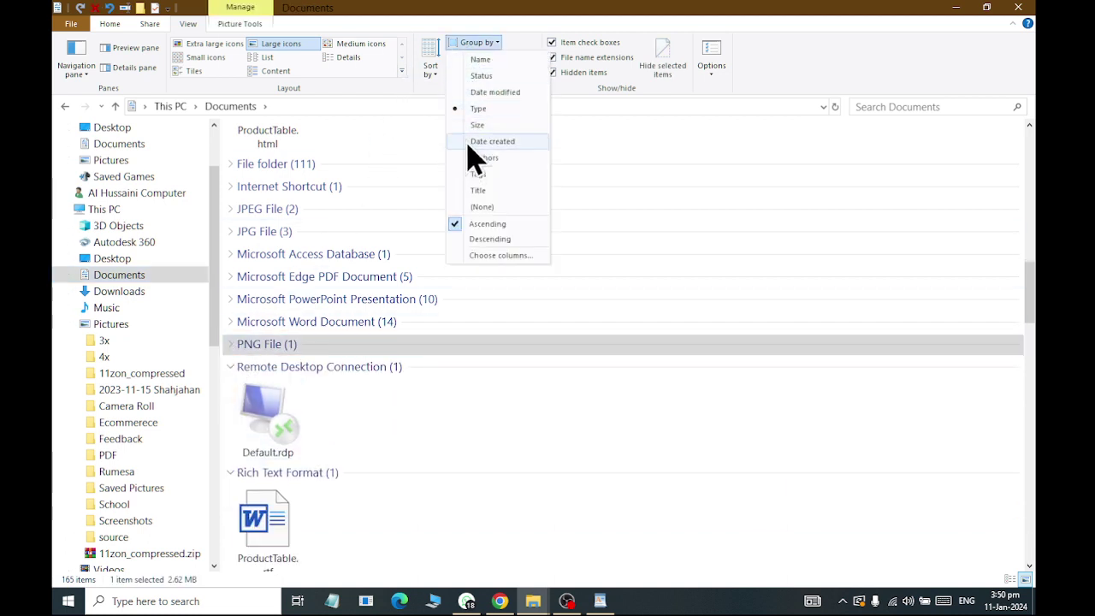
left_click(492, 127)
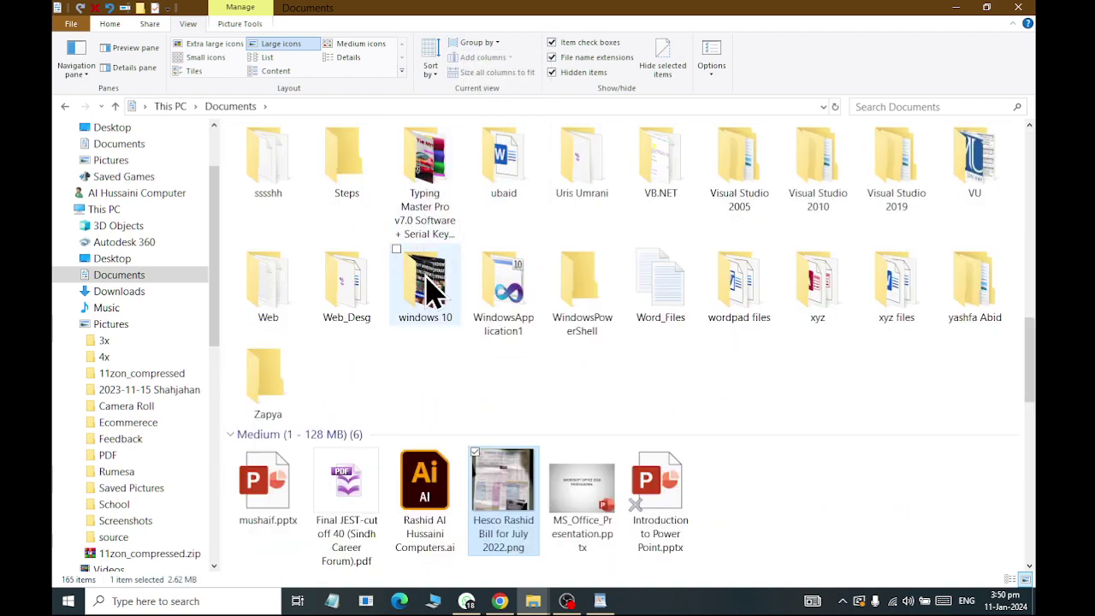
scroll(428, 282, "up", 10)
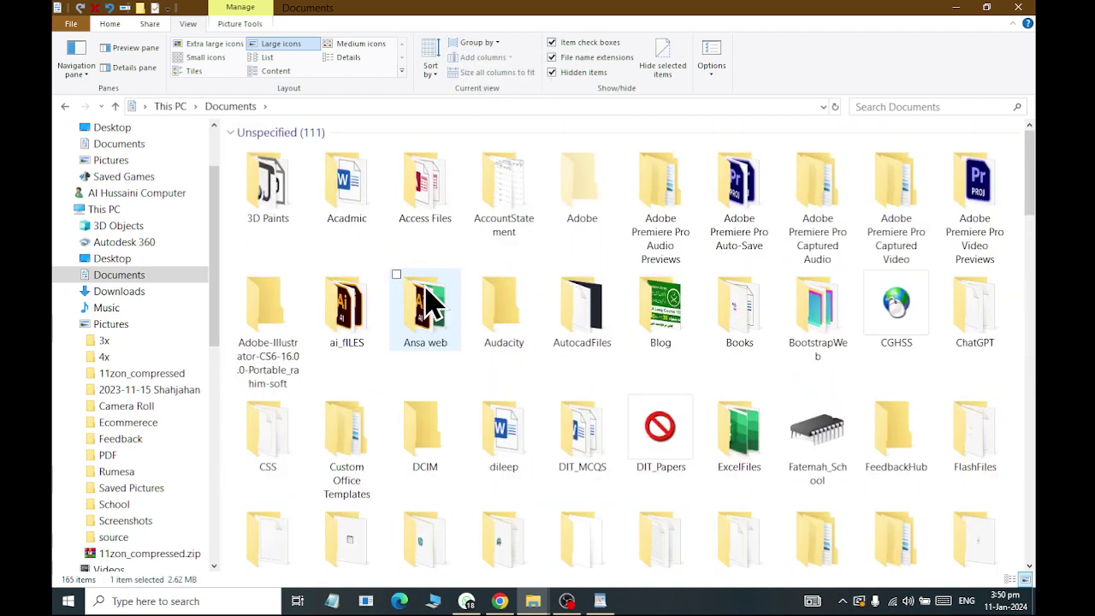
Step: Collapse the Unspecified, Medium, Small and Tiny size groups, and expand Tiny and Small again
left_click(231, 134)
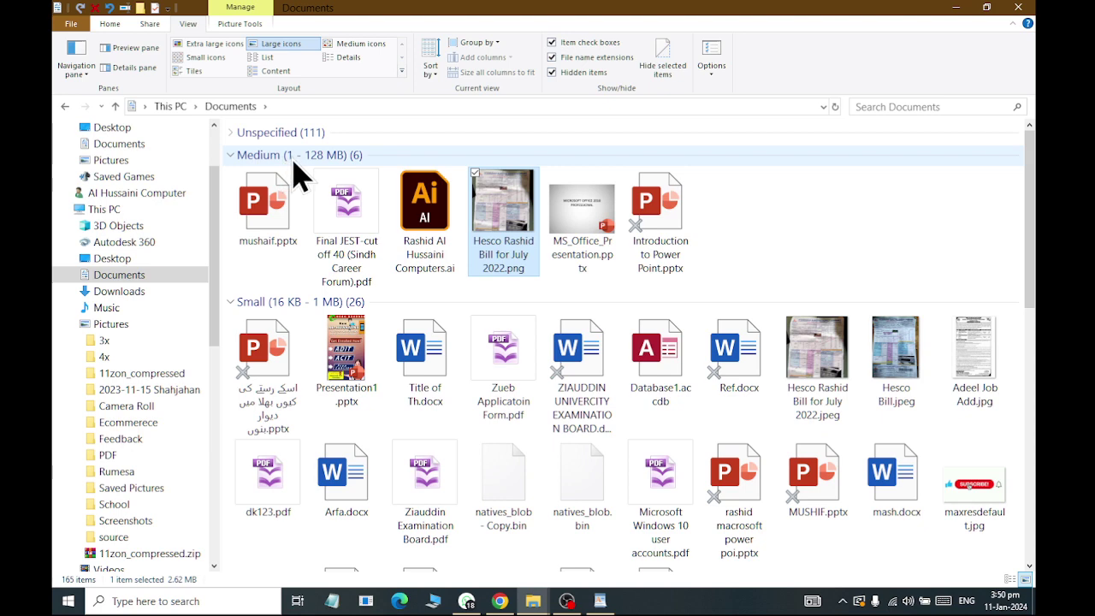
left_click(231, 155)
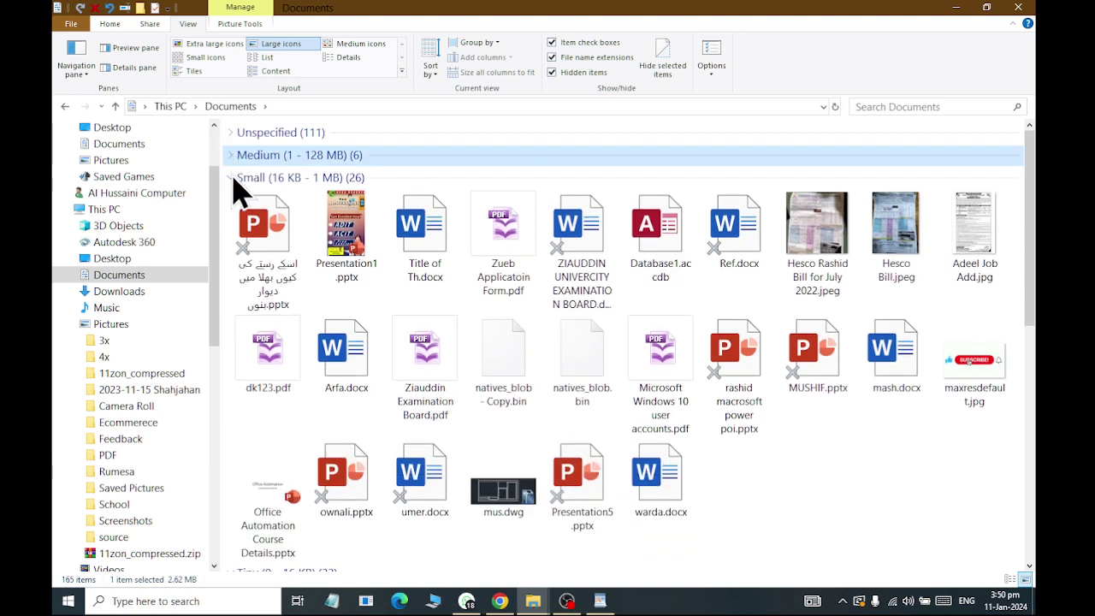
left_click(233, 180)
left_click(232, 201)
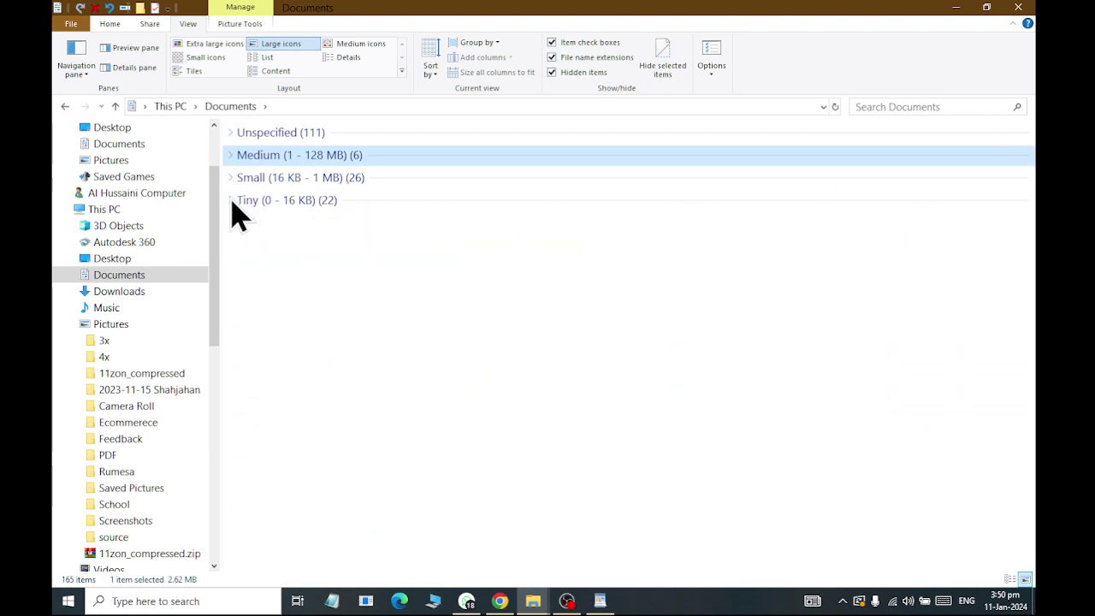
left_click(232, 202)
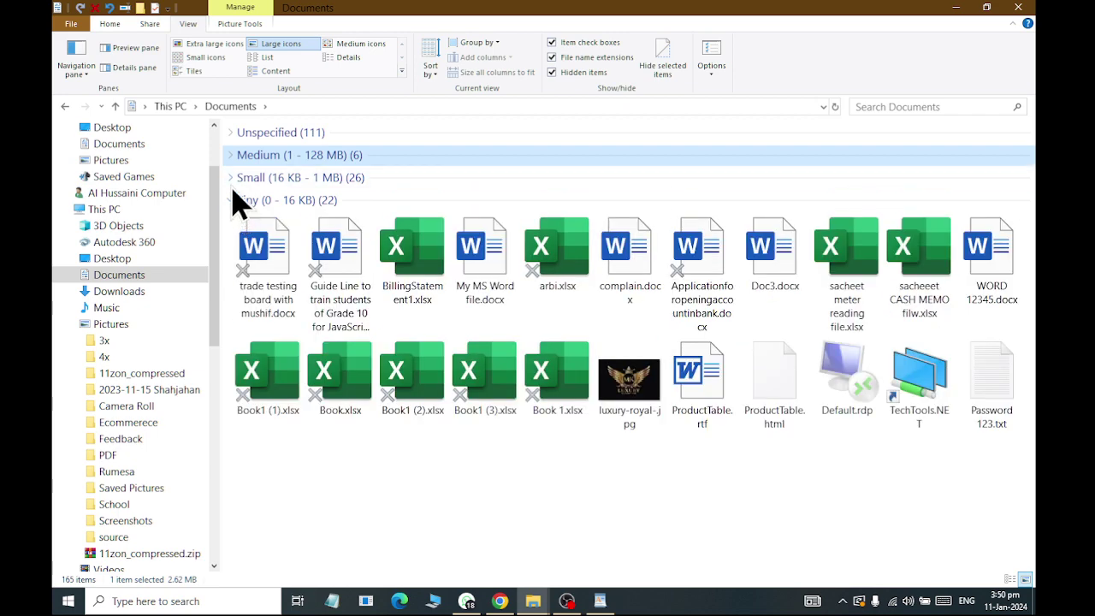
left_click(231, 178)
Step: Group the Documents items by date created, collapse the Last month group, and collapse and re-expand A long time ago
left_click(492, 43)
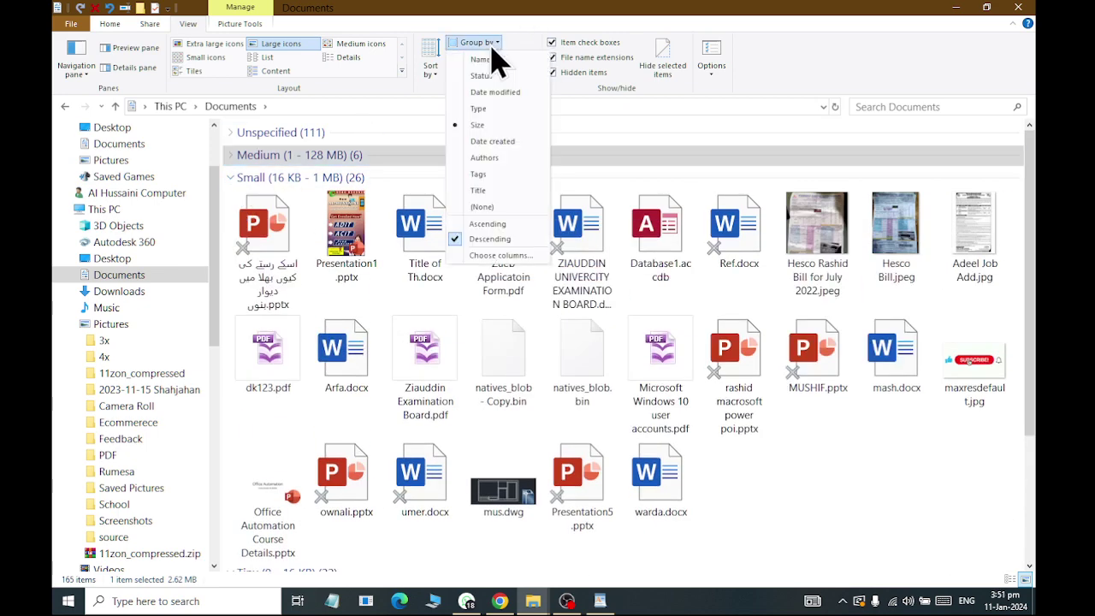
left_click(513, 142)
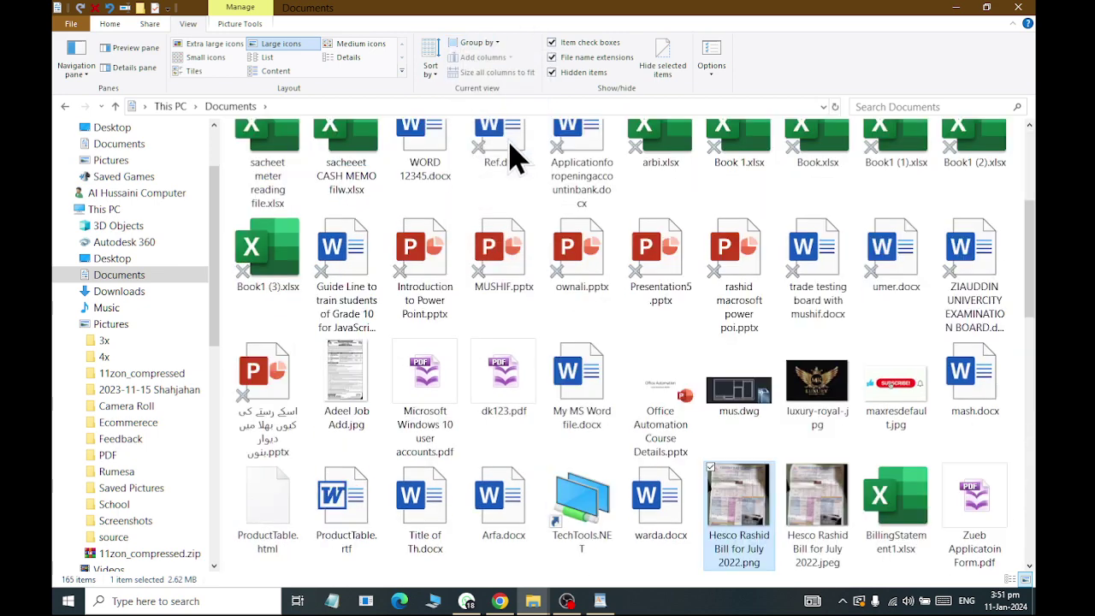
left_click(232, 139)
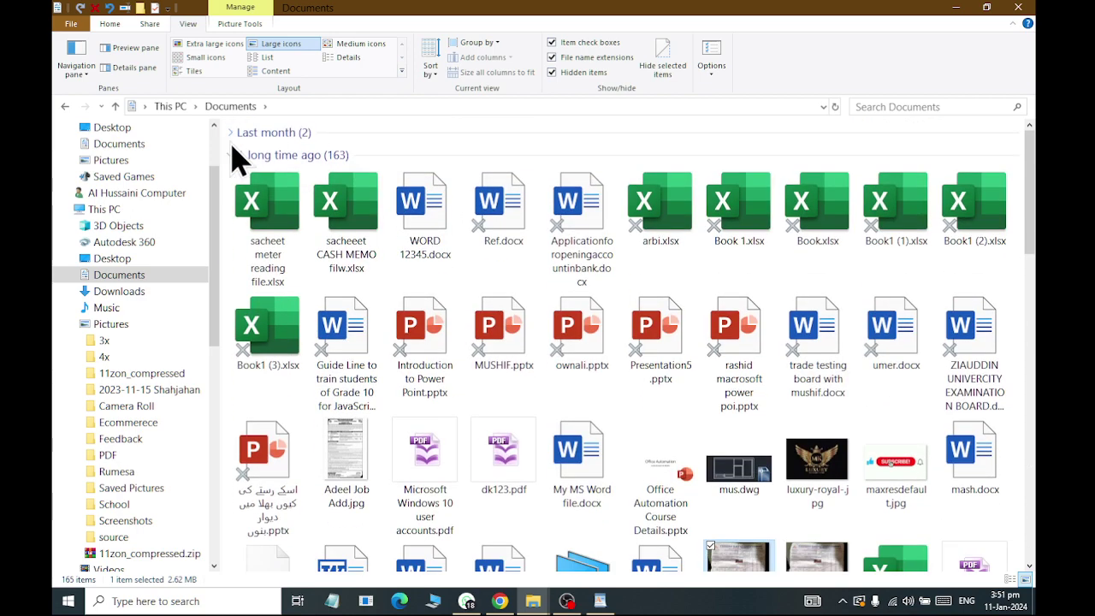
left_click(233, 161)
left_click(233, 162)
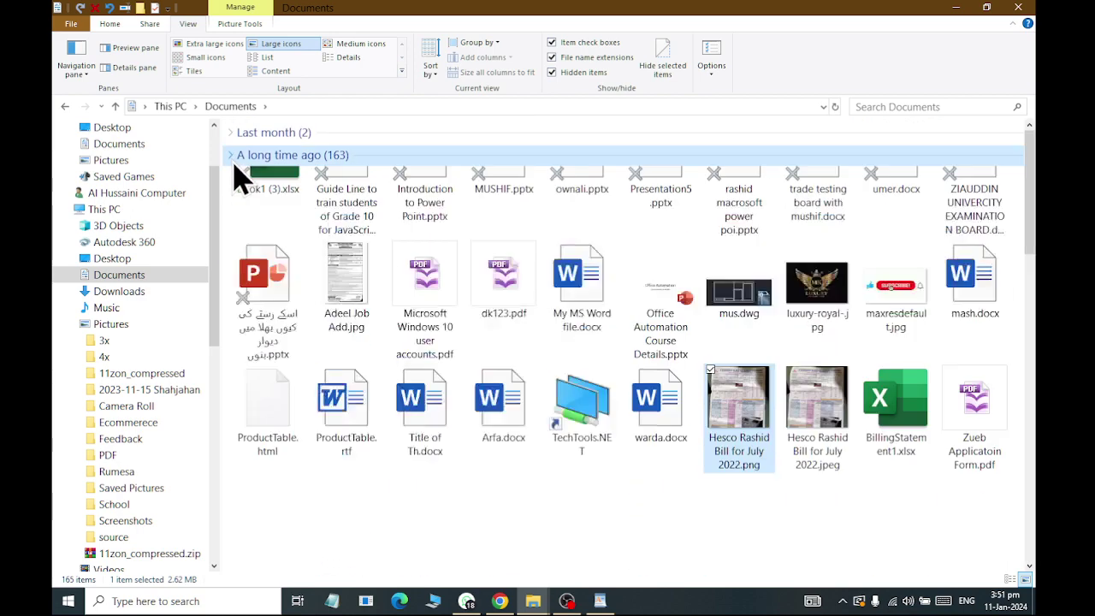
Step: Group the Documents items by tags and by title in turn
left_click(479, 41)
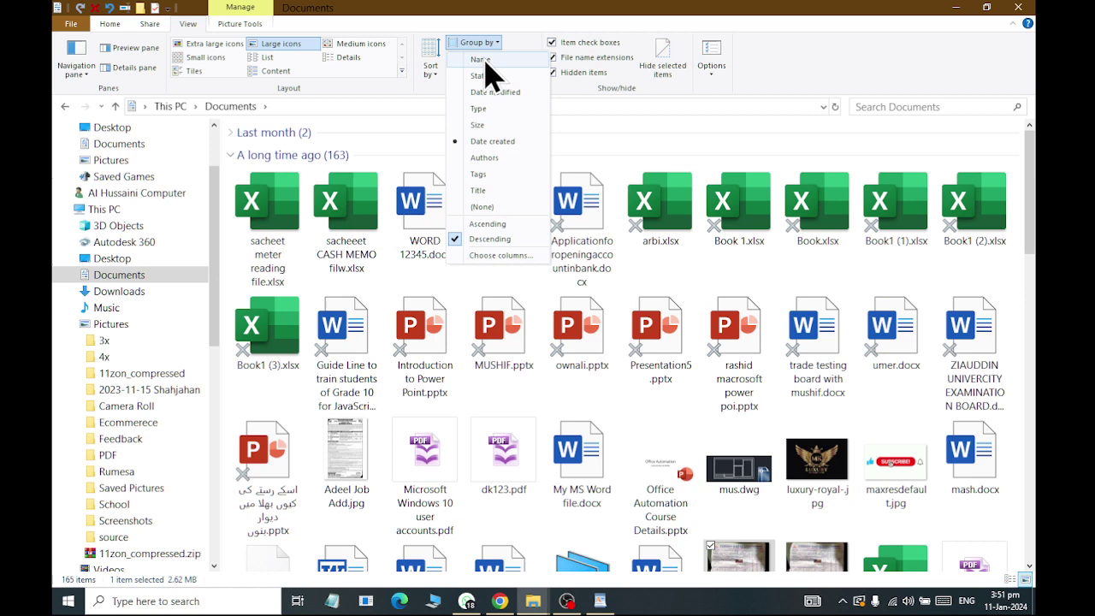
left_click(491, 189)
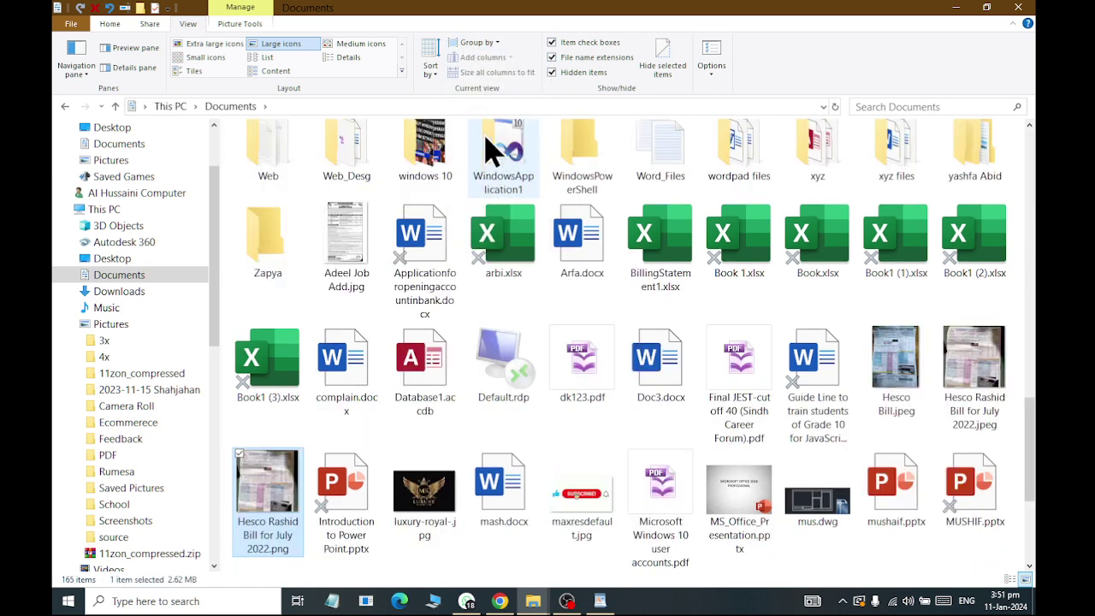
scroll(439, 219, "up", 10)
left_click(479, 42)
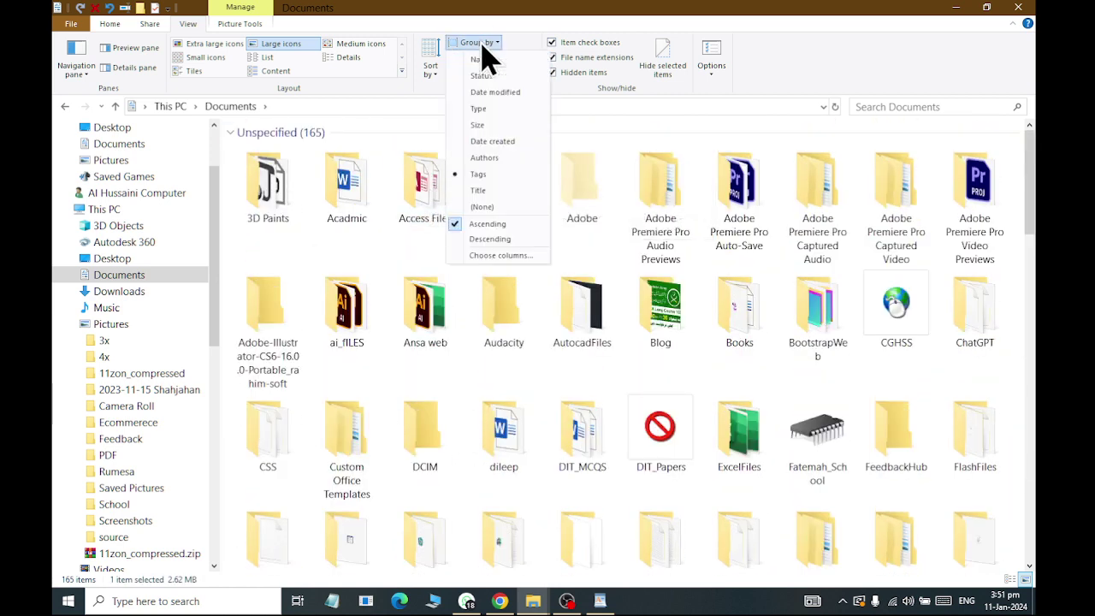
left_click(519, 208)
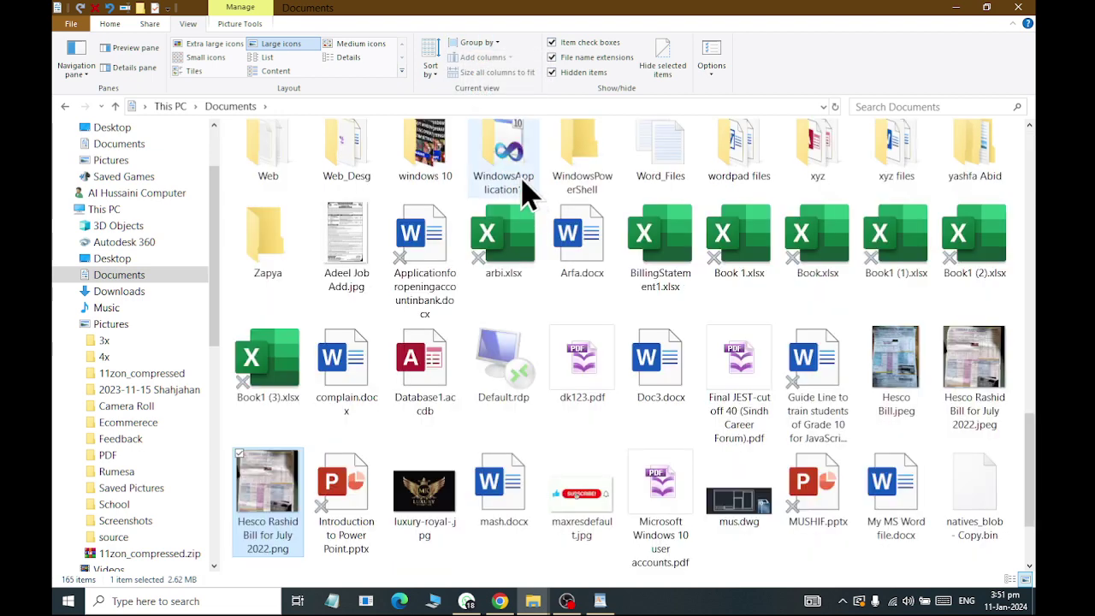
scroll(492, 240, "up", 5)
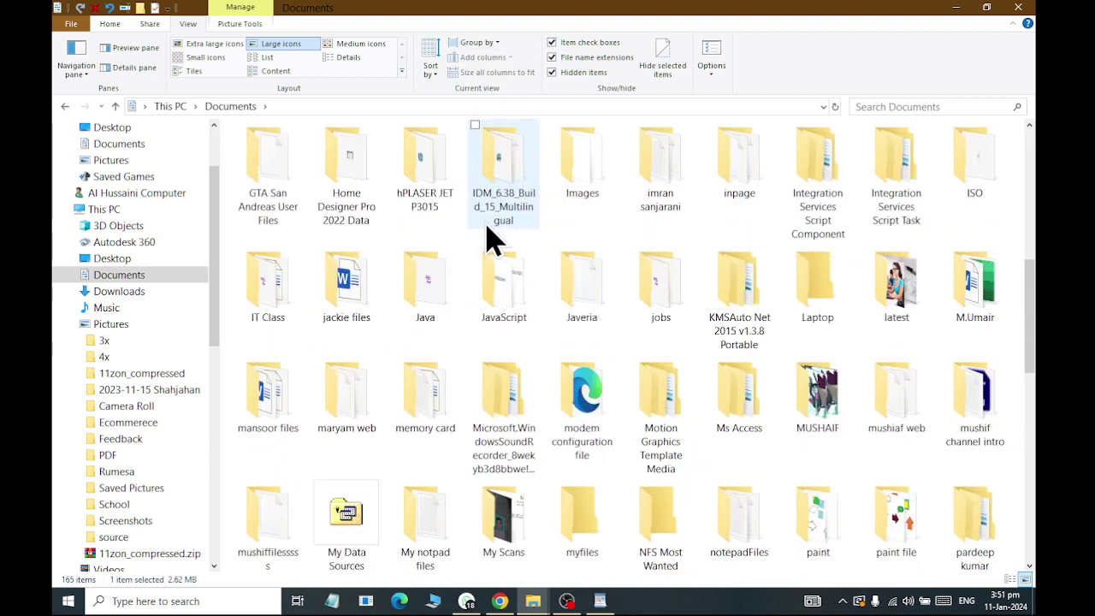
left_click(500, 42)
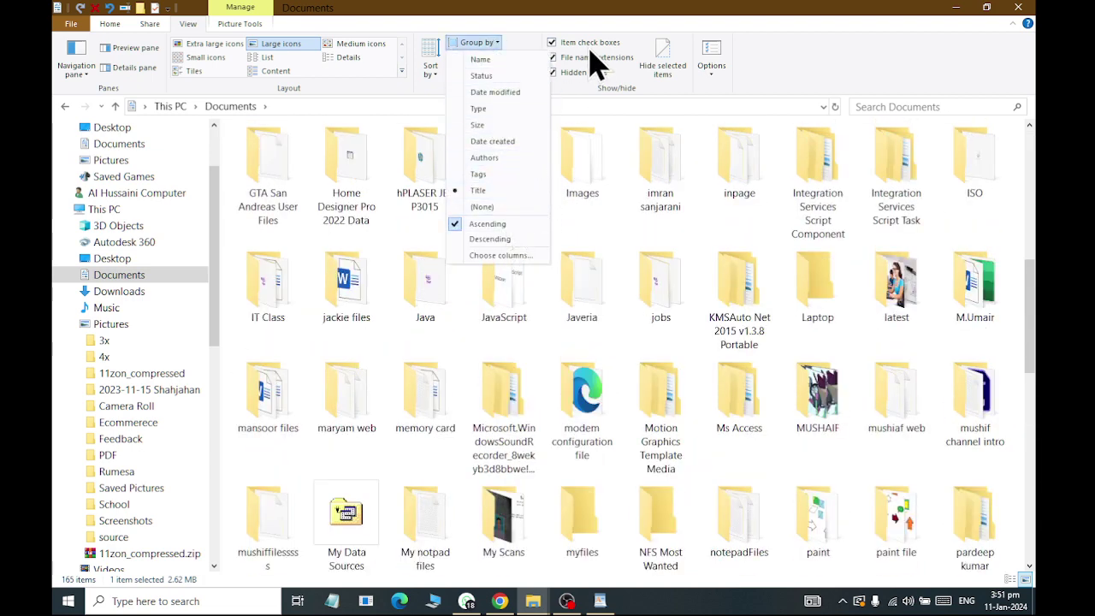
left_click(477, 190)
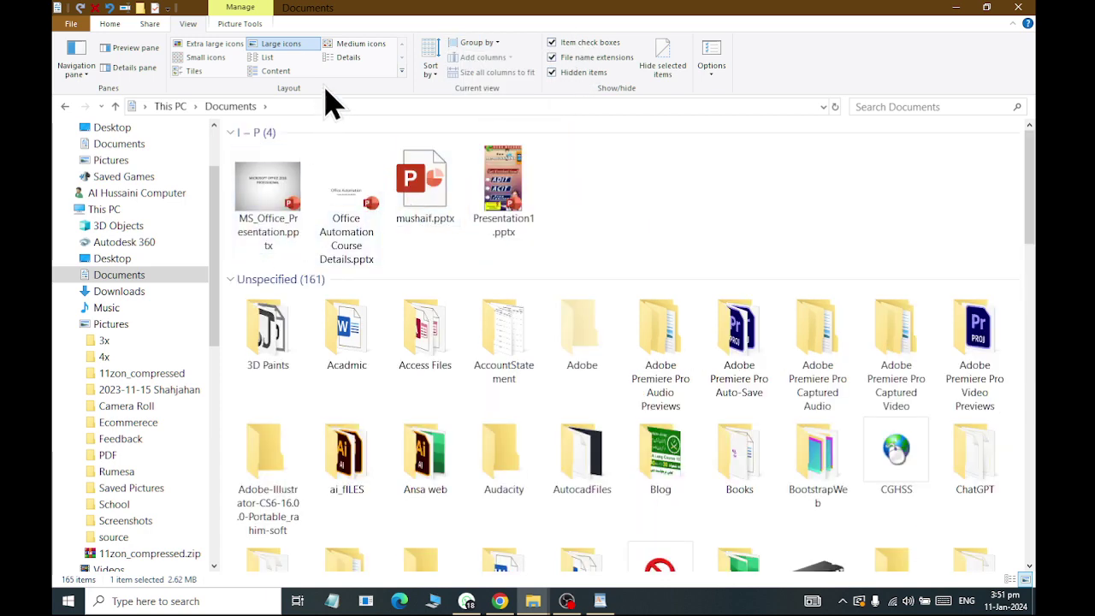
Step: Remove the grouping by setting it to (None) and sort the Documents items by name
left_click(478, 42)
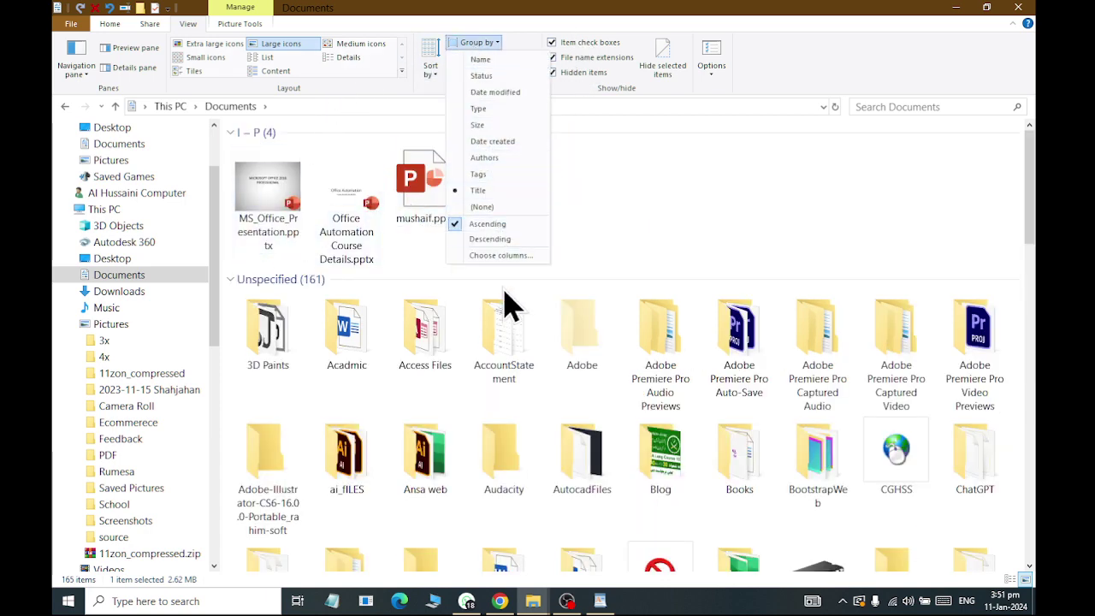
left_click(509, 208)
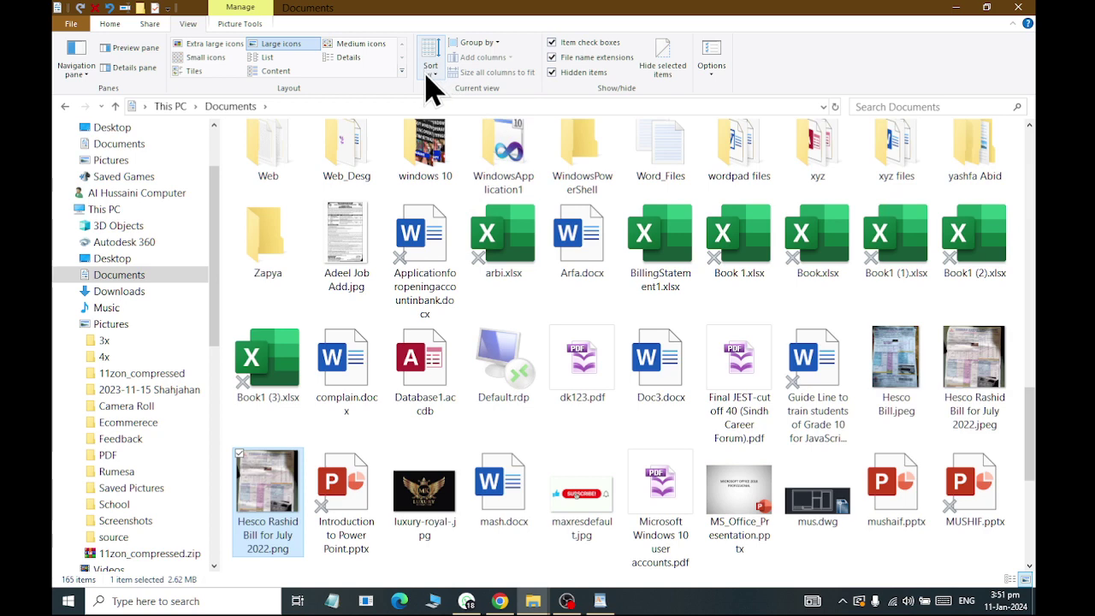
left_click(430, 75)
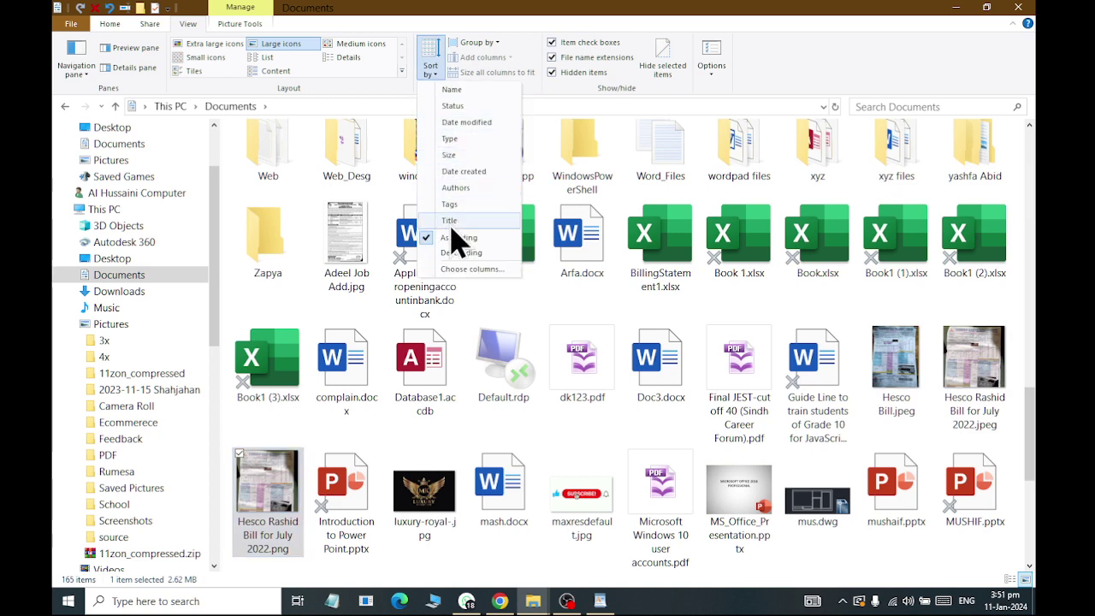
left_click(469, 91)
Step: Turn off item check boxes and select folders one at a time, including Adobe Premiere Pro Audio Previews and 3D Paints
scroll(277, 267, "up", 10)
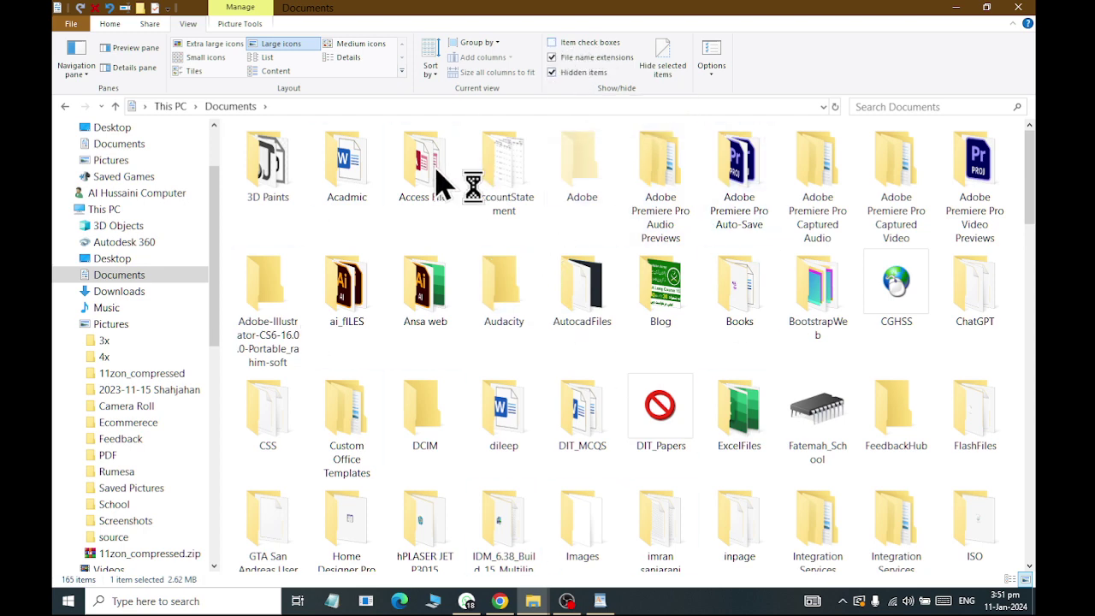
scroll(428, 205, "up", 10)
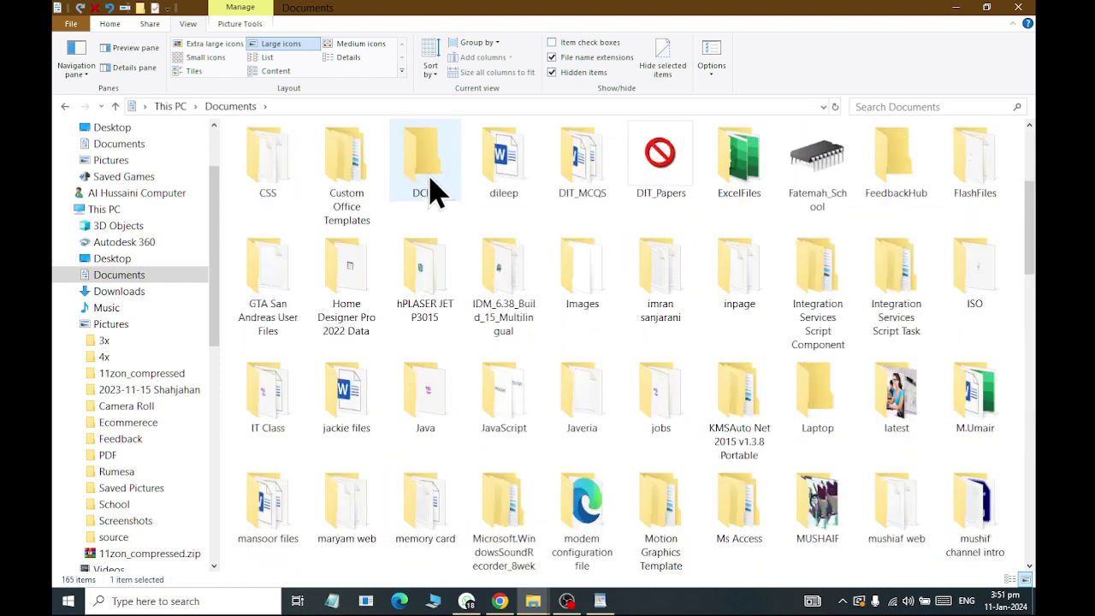
left_click(432, 188)
left_click(676, 201)
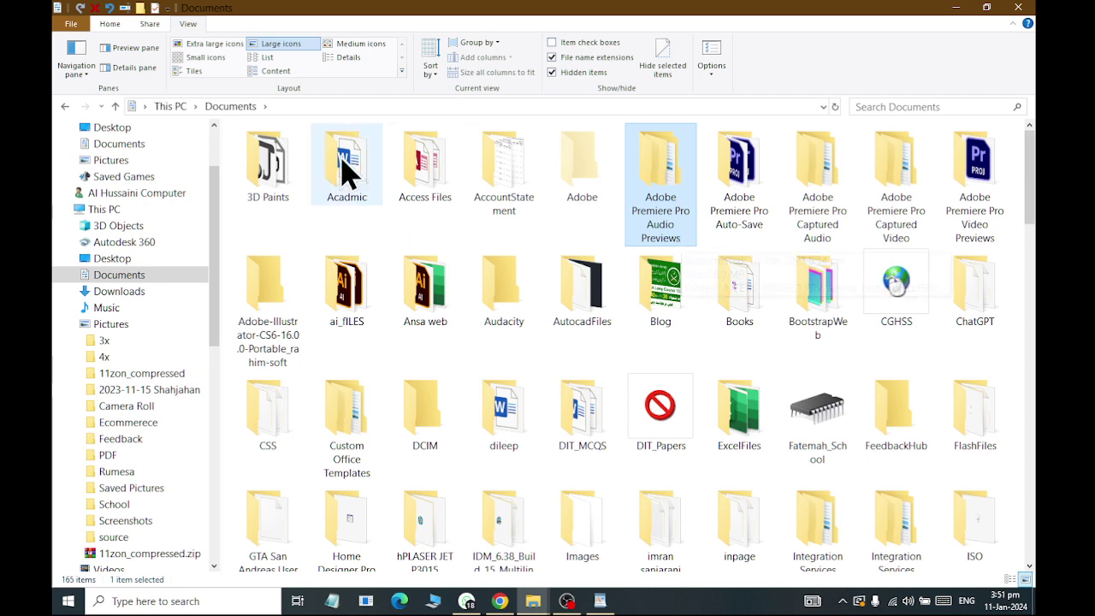
left_click(296, 167)
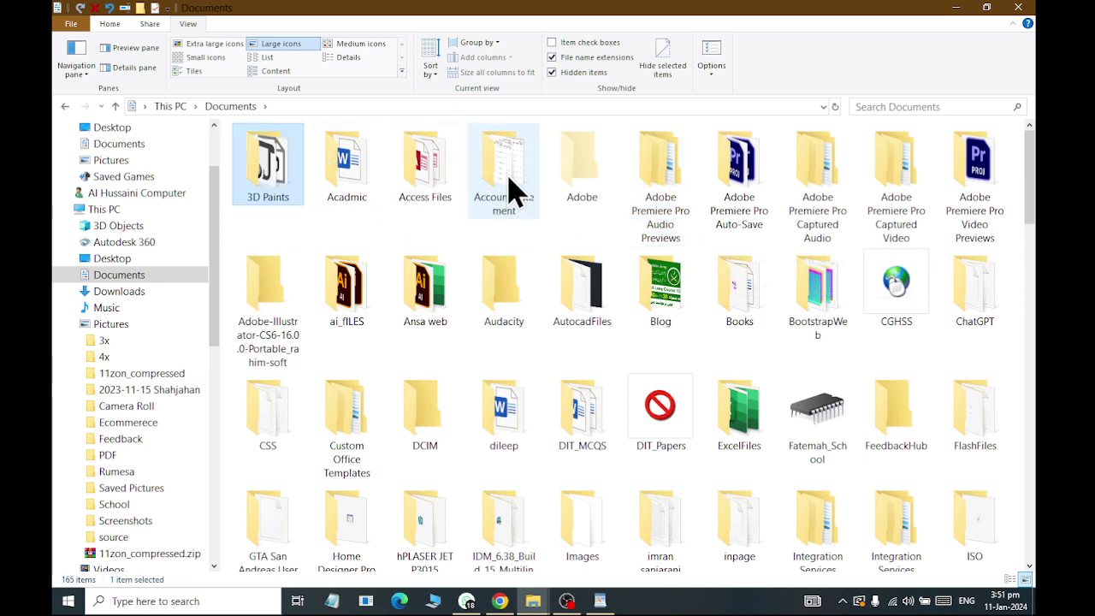
Step: Select the Acadmic, Adobe Premiere Pro Captured Video, Custom Office Templates and ChatGPT folders together, and clear the selection
left_click(349, 179)
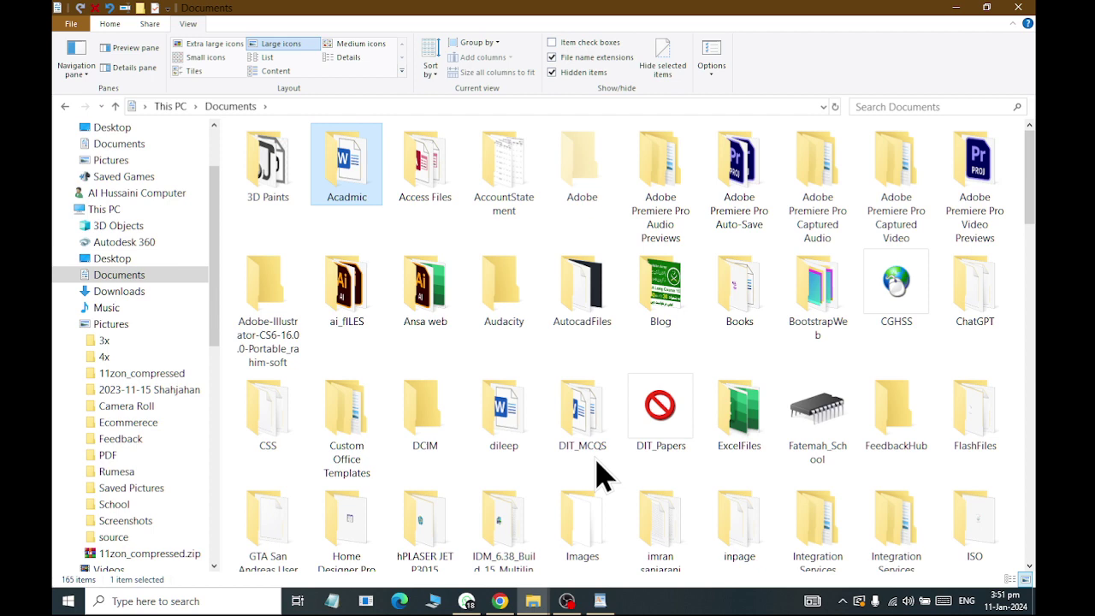
left_click(894, 206, "ctrl")
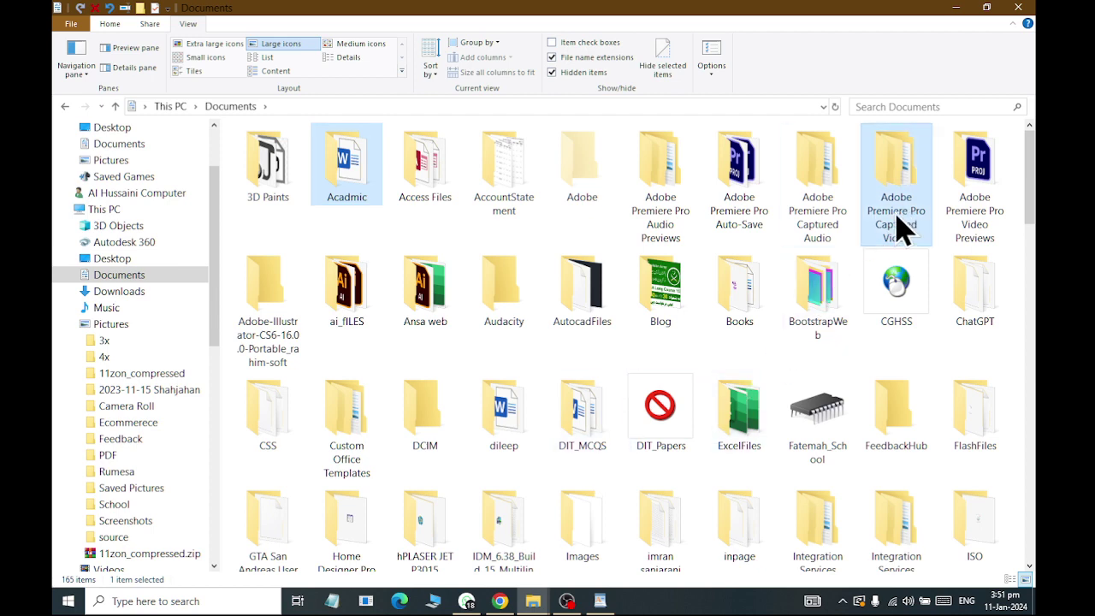
left_click(358, 462, "ctrl")
left_click(966, 318, "ctrl")
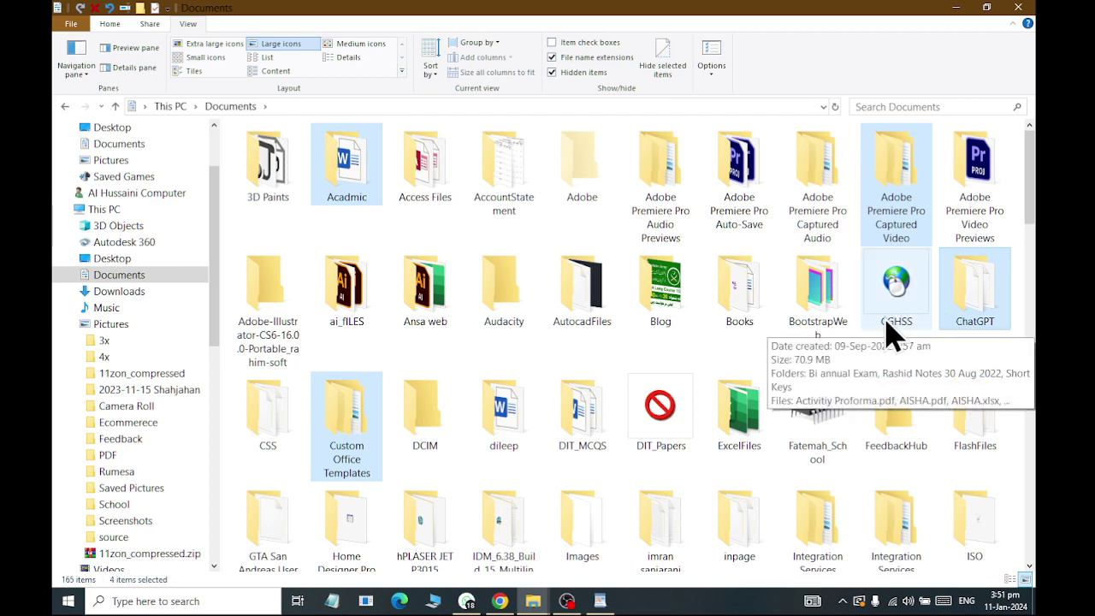
left_click(434, 250)
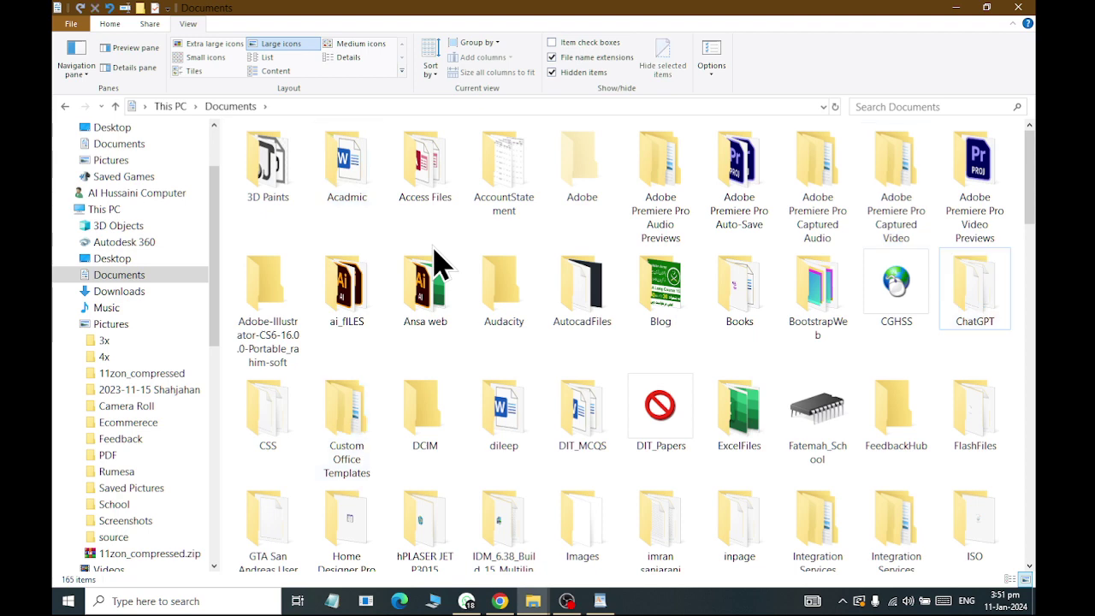
Step: Turn on item check boxes and select the Acadmic and Adobe folders together
left_click(554, 58)
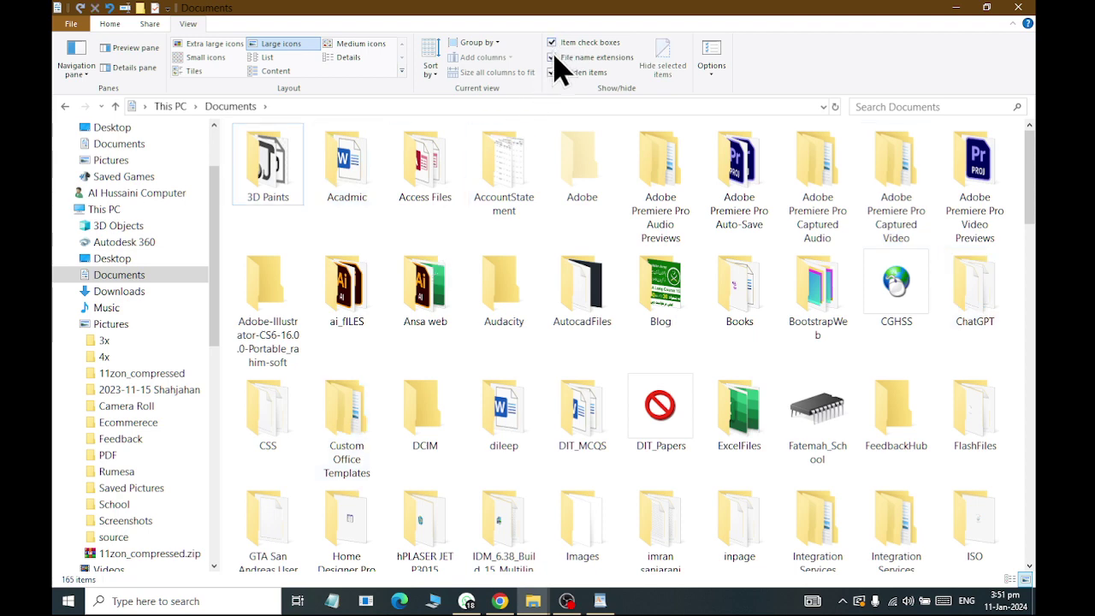
left_click(329, 154)
left_click(561, 146, "ctrl")
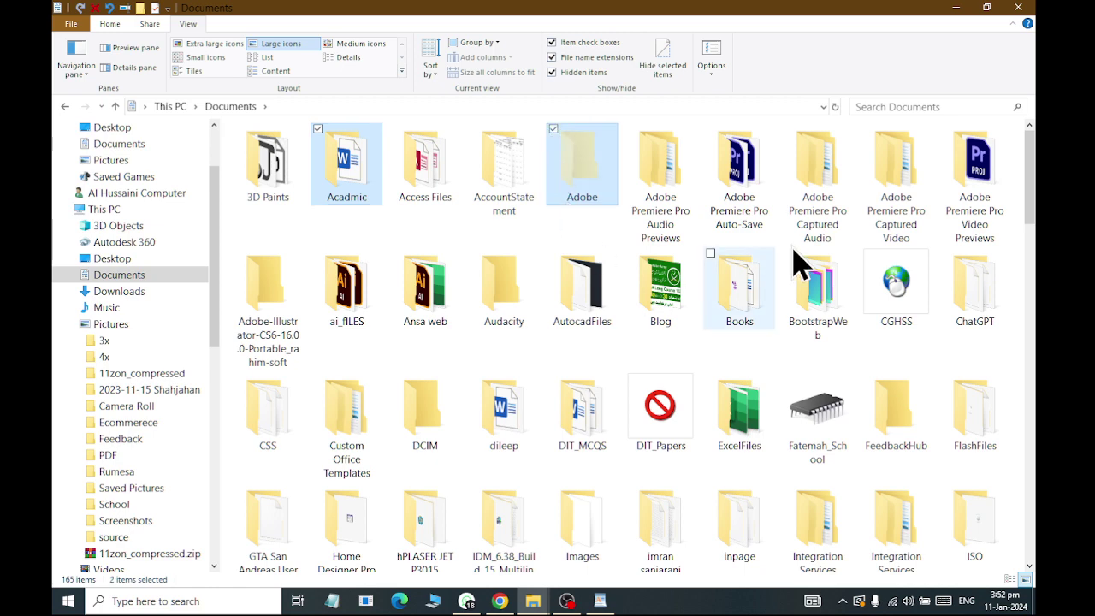
Step: Reduce the selection to the Audacity folder and turn off file name extensions for the Documents items
right_click(817, 175)
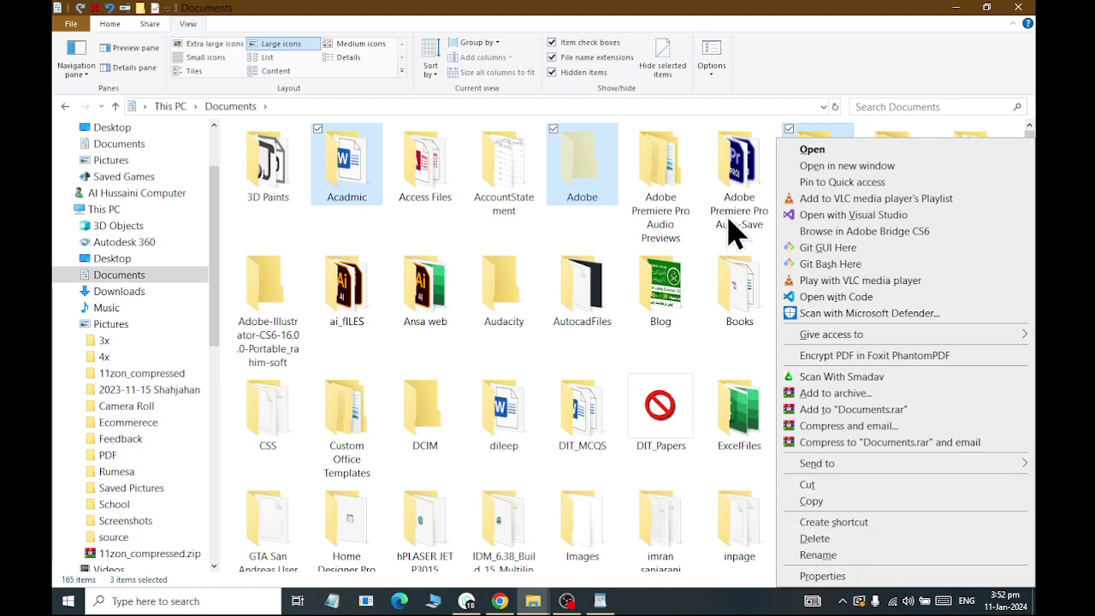
left_click(508, 257)
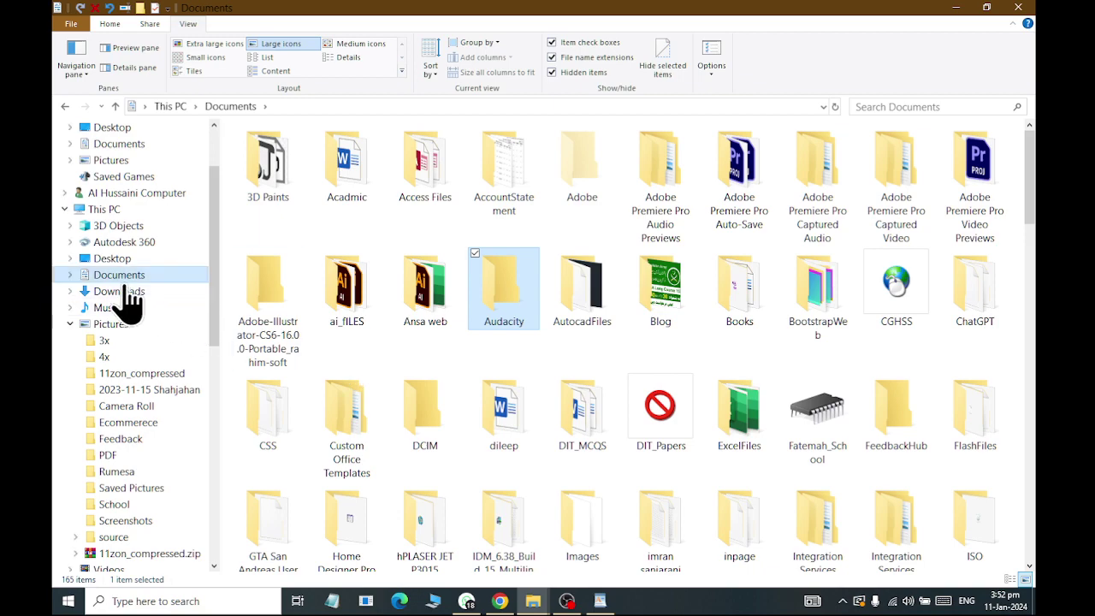
scroll(1030, 214, "down", 3)
scroll(1030, 214, "down", 9)
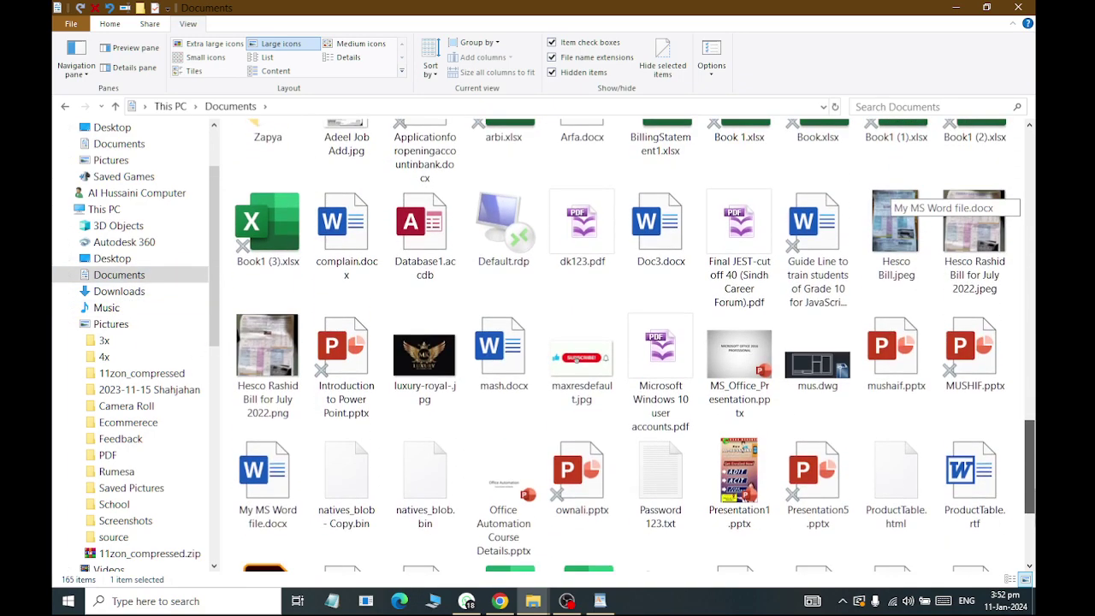
scroll(1031, 276, "up", 9)
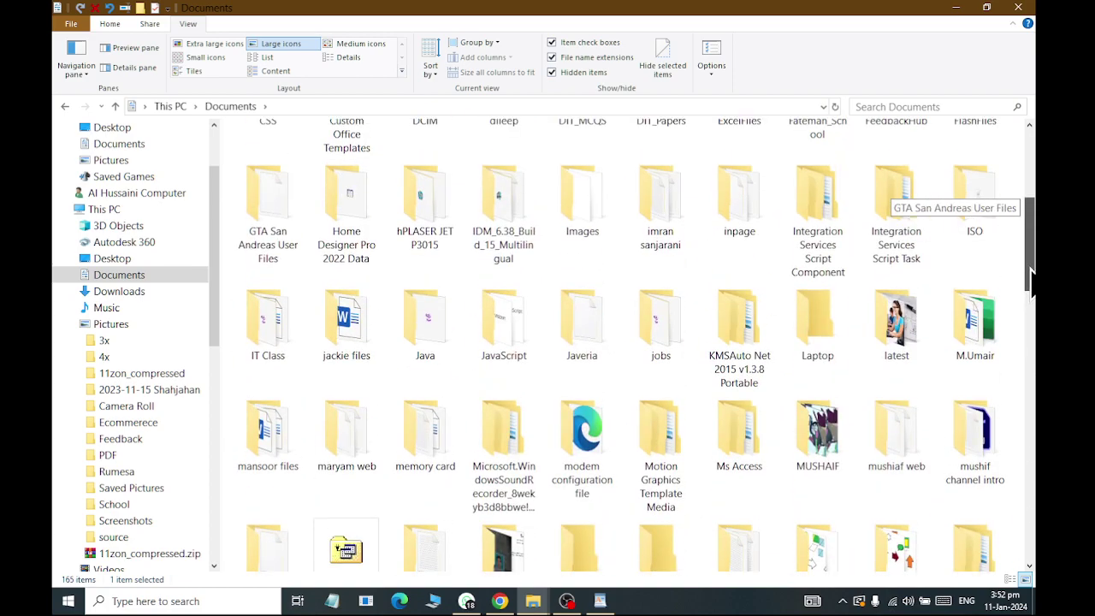
scroll(1031, 276, "down", 10)
scroll(544, 347, "up", 3)
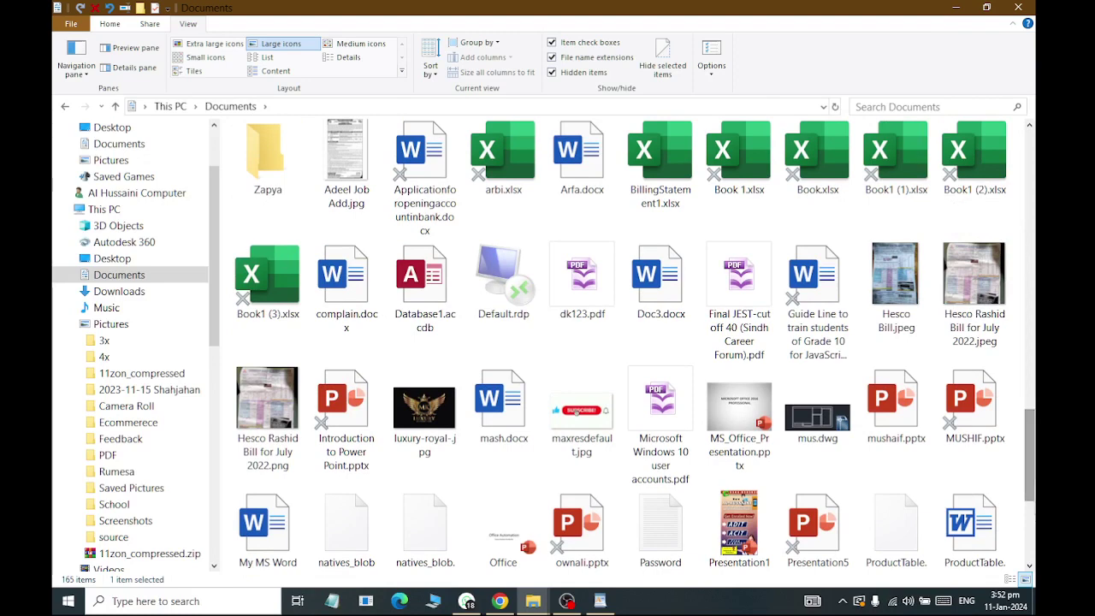
left_click(553, 57)
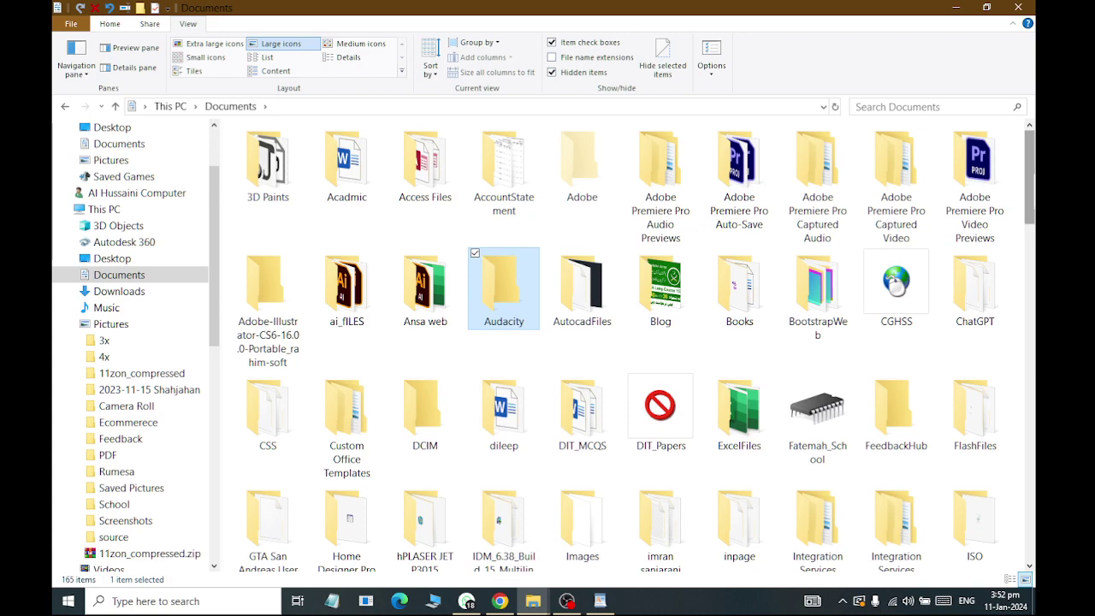
Step: Select the JavaScript guide, Microsoft Windows 10 user accounts and Database1 files one at a time, and turn file name extensions back on
scroll(898, 171, "down", 5)
scroll(898, 171, "down", 5)
scroll(898, 172, "up", 1)
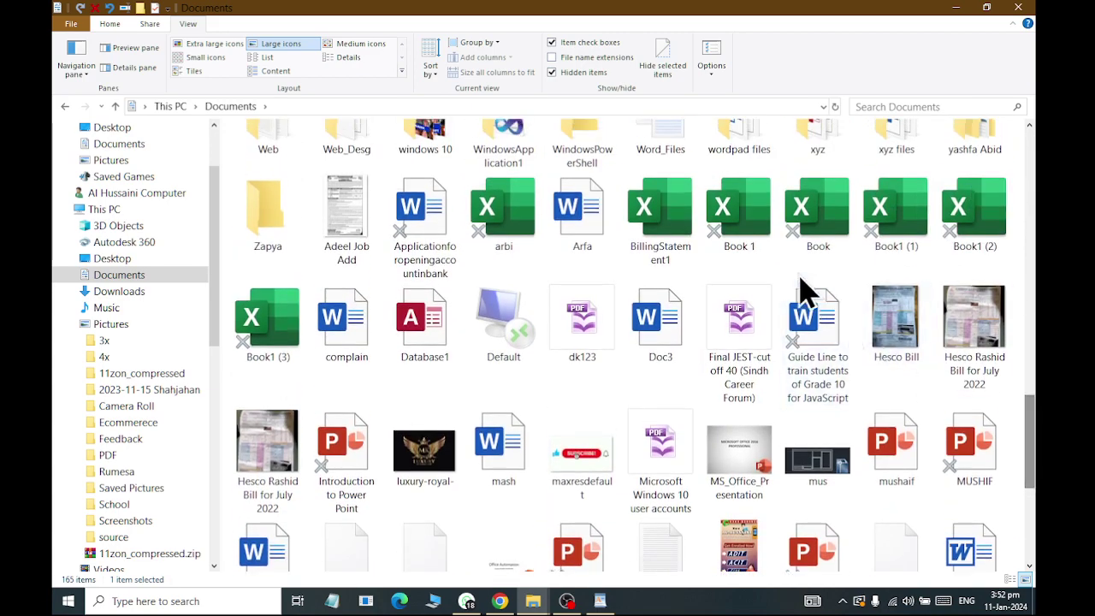
left_click(758, 246)
left_click(823, 387)
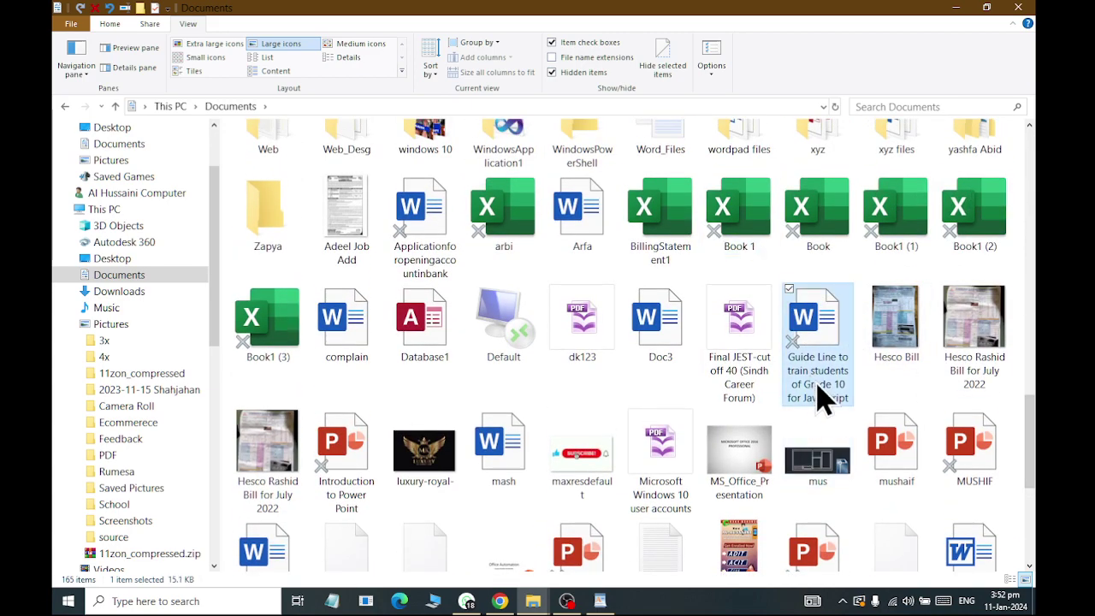
left_click(685, 475)
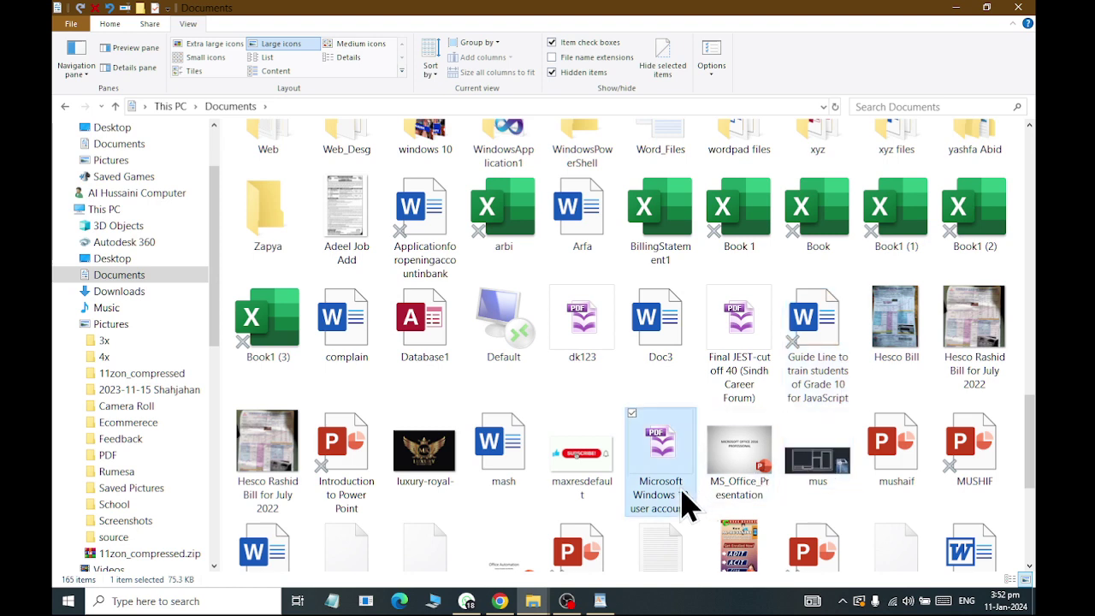
left_click(416, 356)
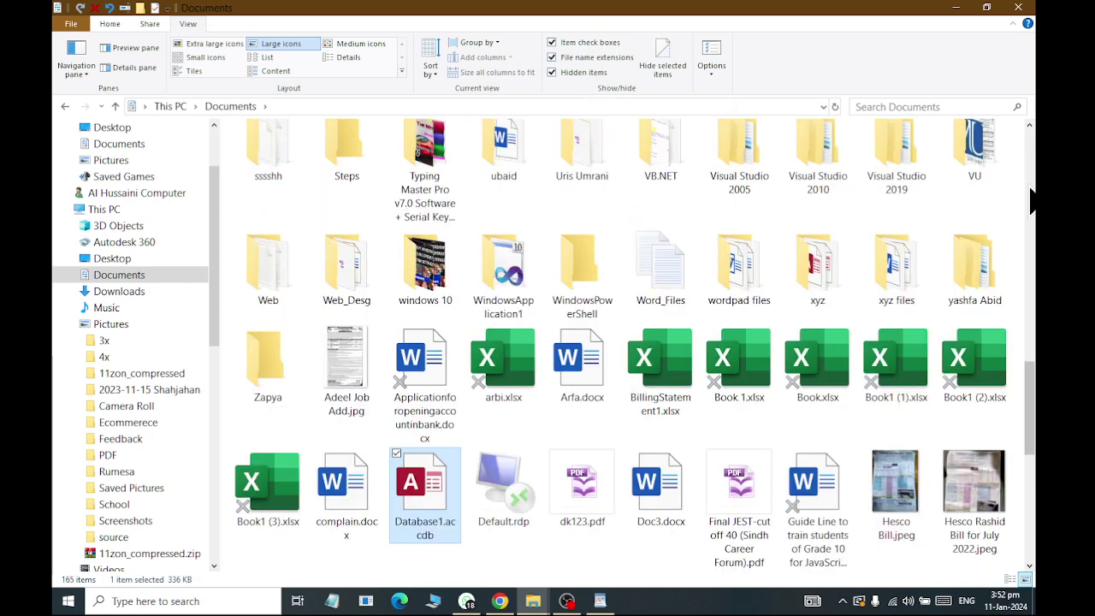
Step: Select files of different types one at a time, including MS_Office_Presentation.pptx, Presentation1.pptx, ProductTable.html and Microsoft Windows 10 user accounts.pdf, to compare their extensions
scroll(1033, 230, "up", 3)
scroll(894, 295, "down", 8)
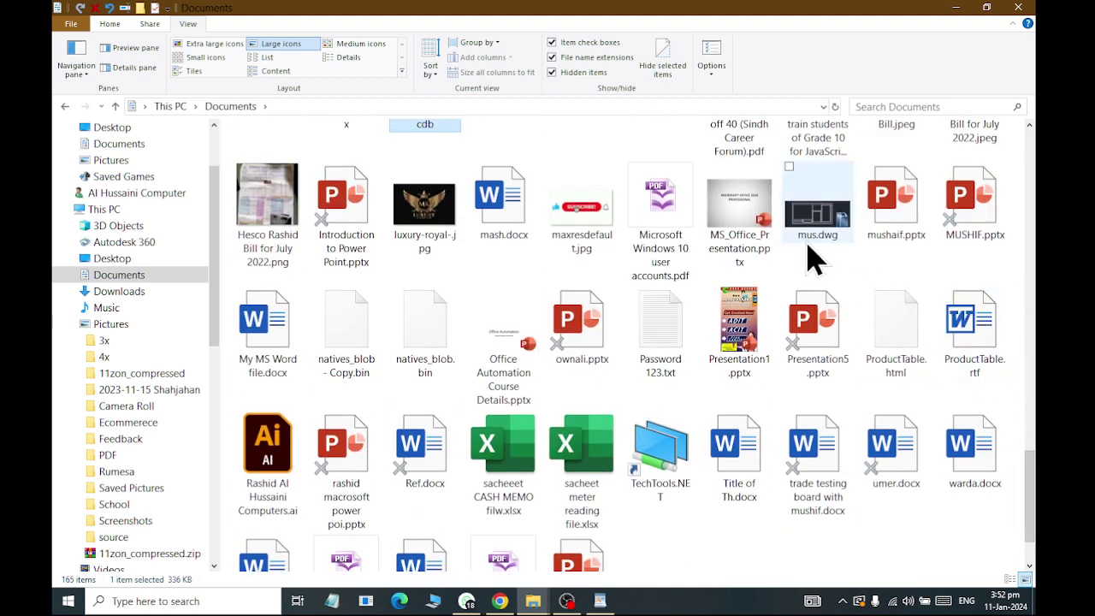
left_click(754, 261)
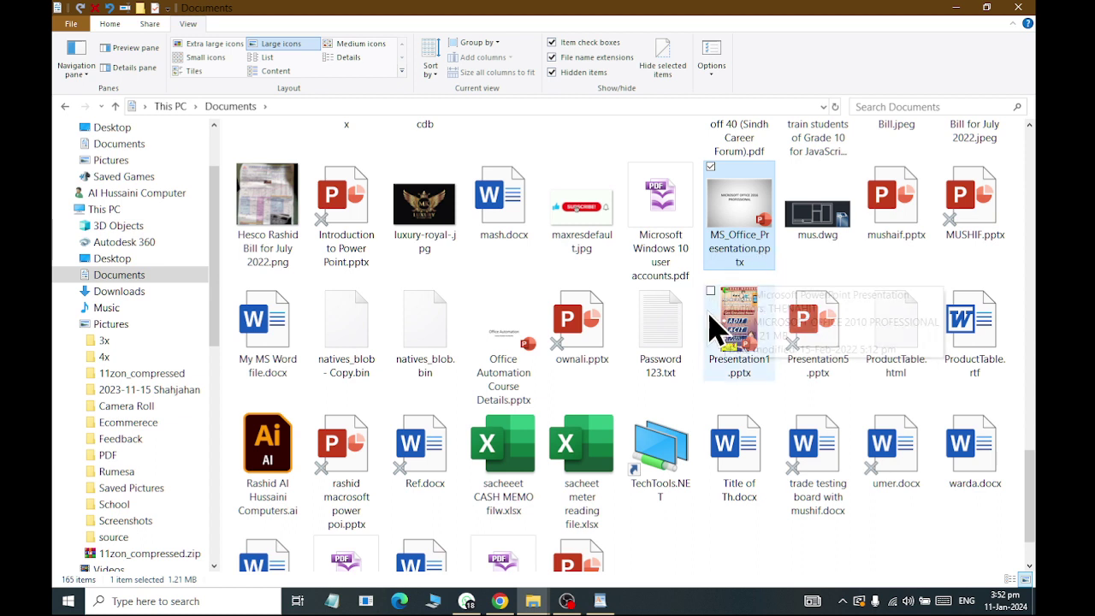
left_click(738, 363)
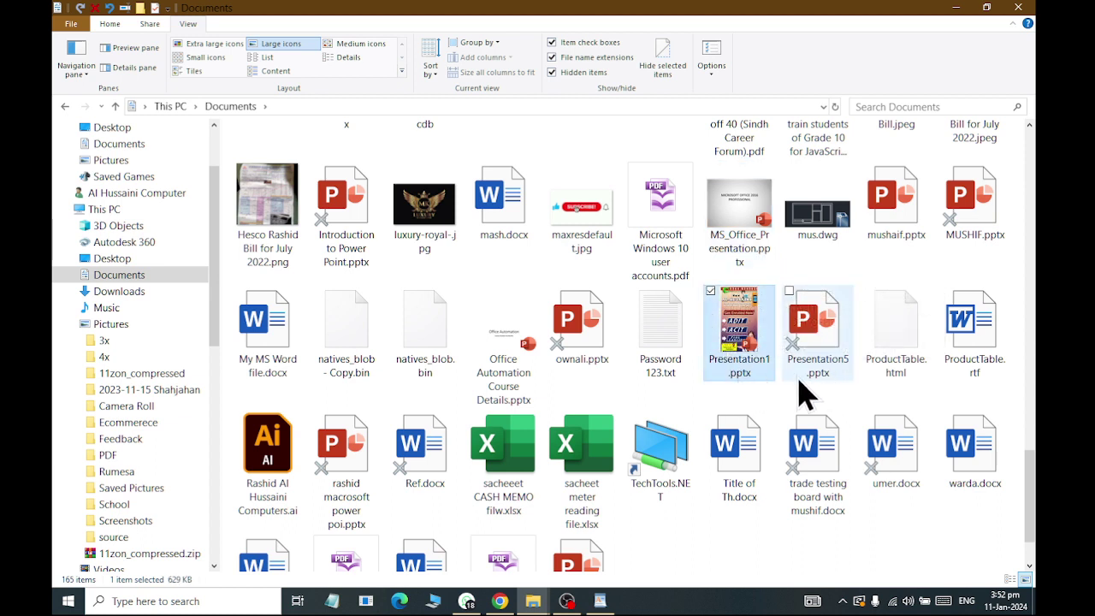
left_click(907, 389)
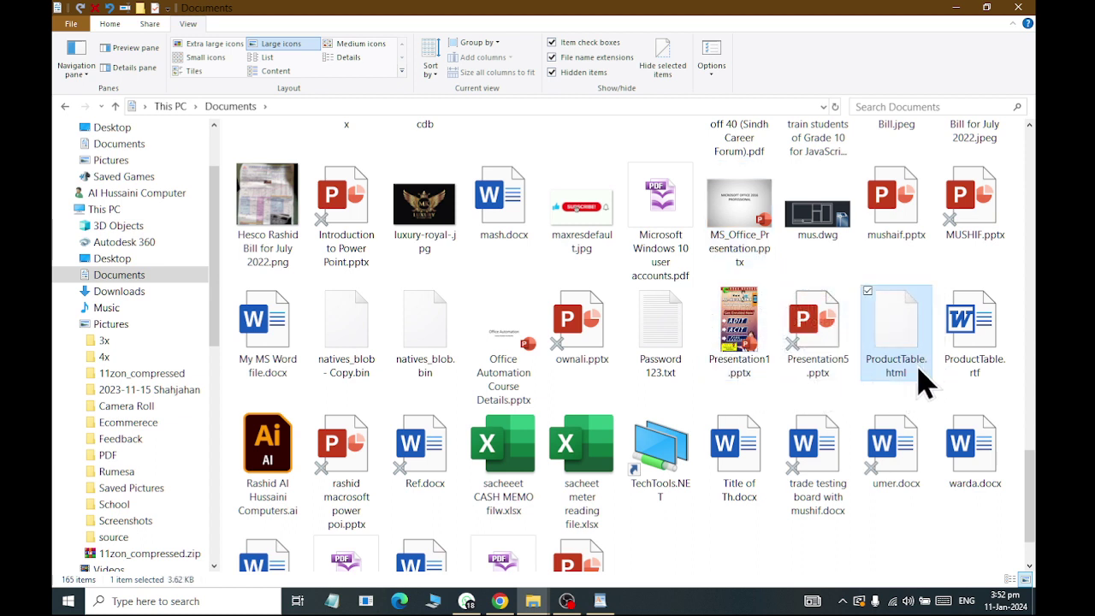
left_click(610, 482)
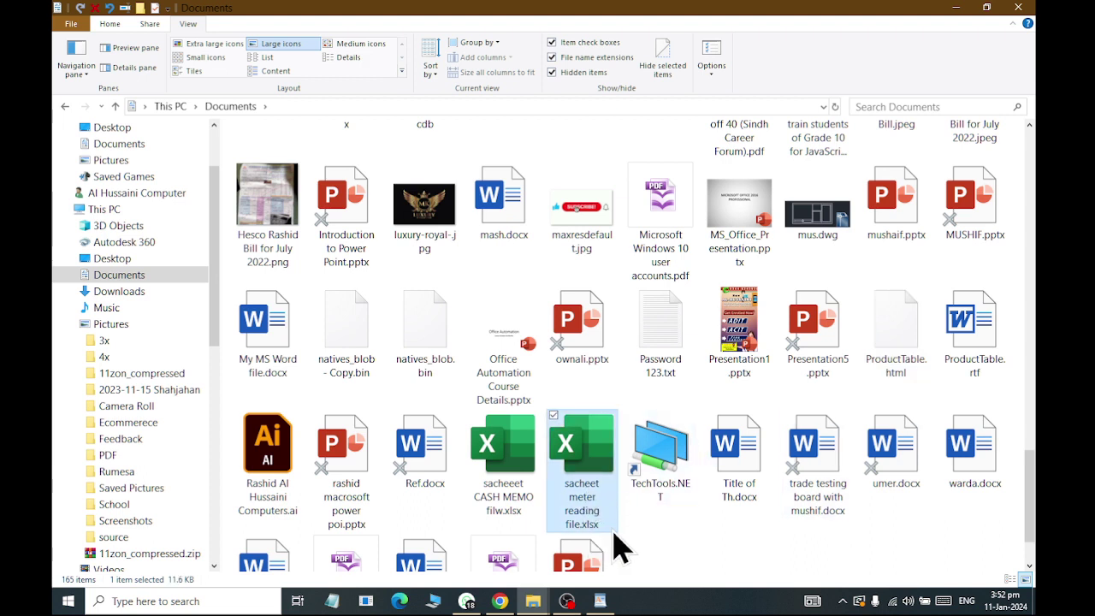
left_click(282, 458)
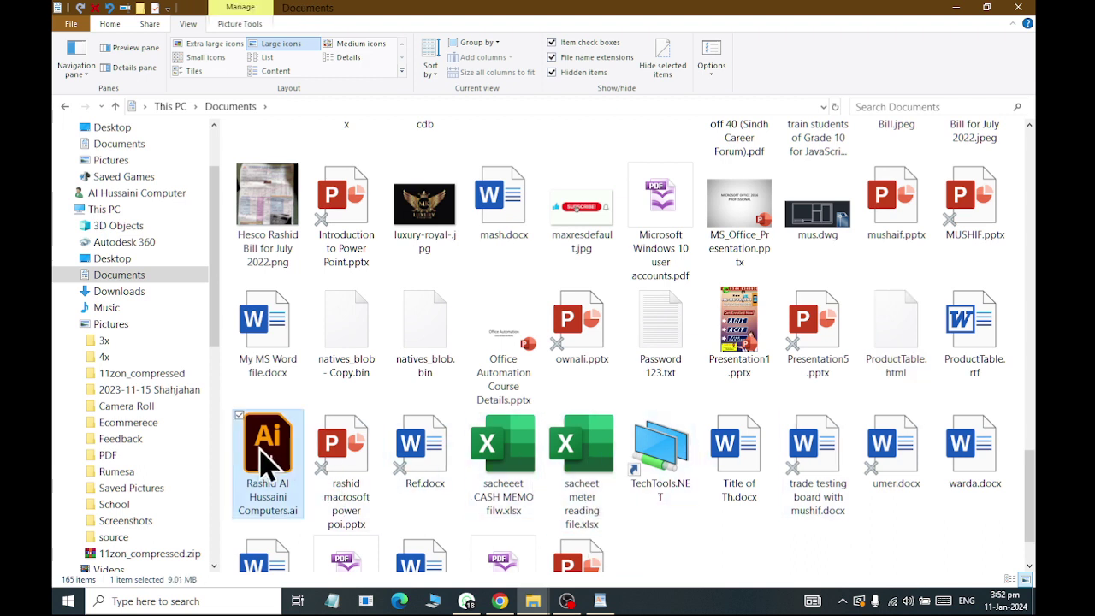
left_click(273, 233)
left_click(751, 248)
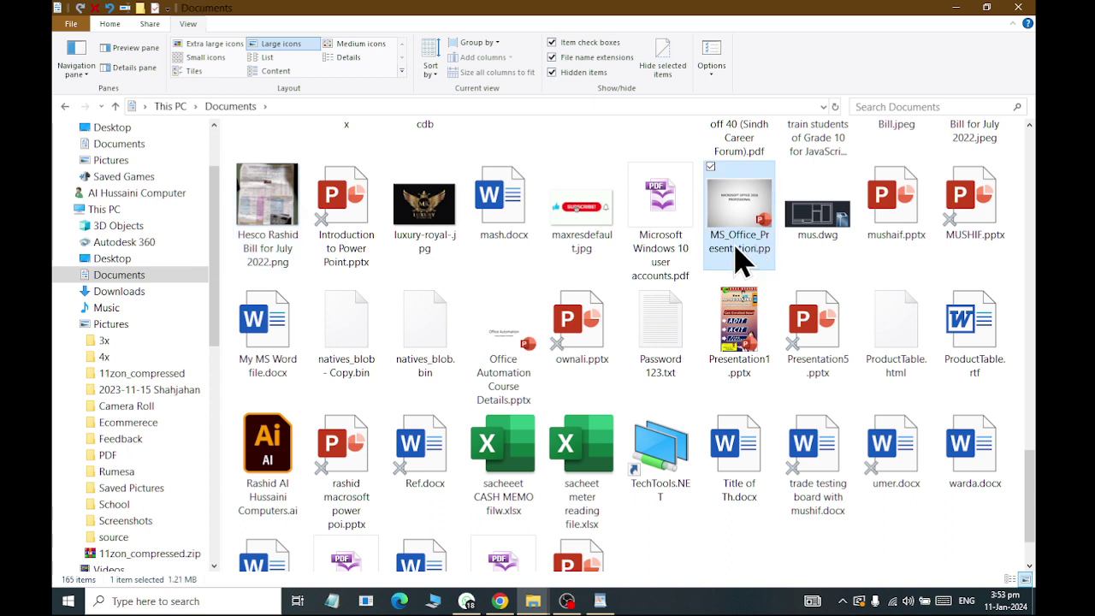
left_click(672, 232)
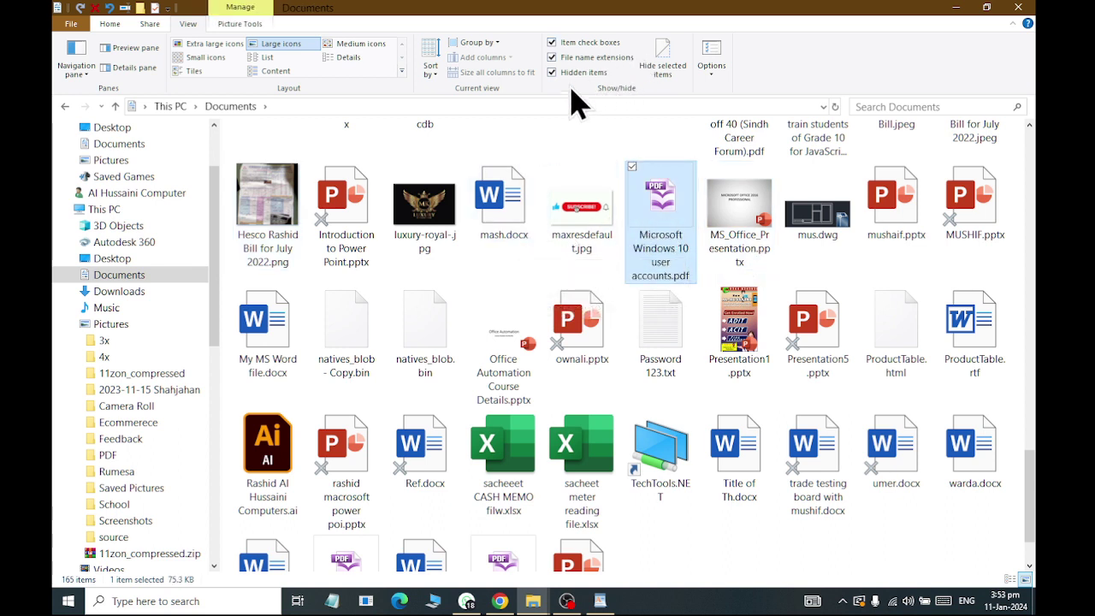
Step: Hide the experience letter document in the Acadmic folder, with the display of hidden items turned off
mouse_move(1030, 497)
left_mouse_down()
mouse_move(1027, 85)
mouse_move(1031, 128)
left_mouse_up()
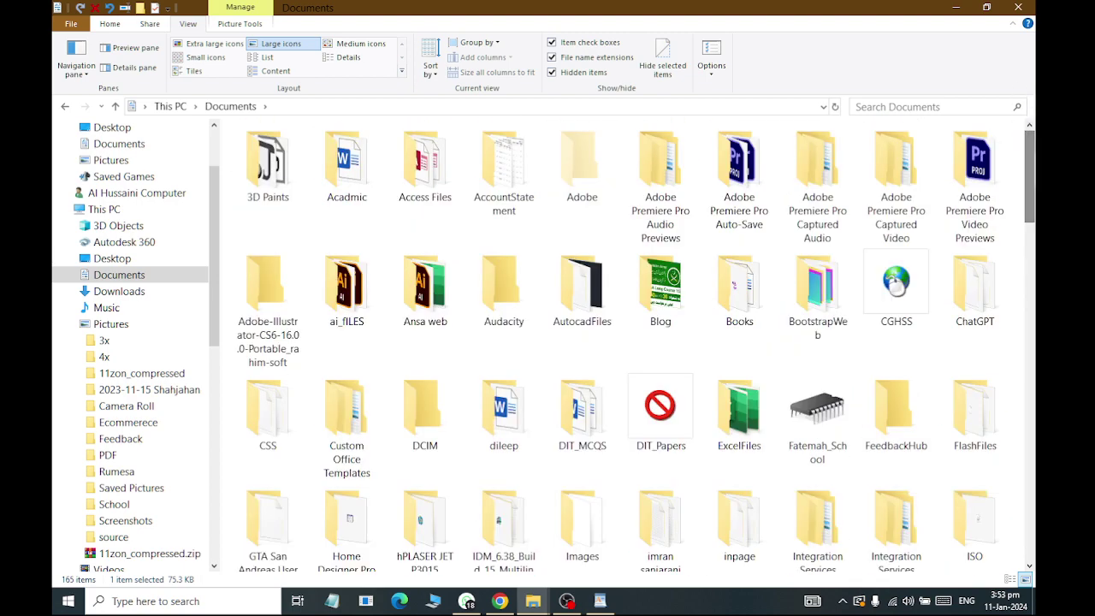
double_click(344, 213)
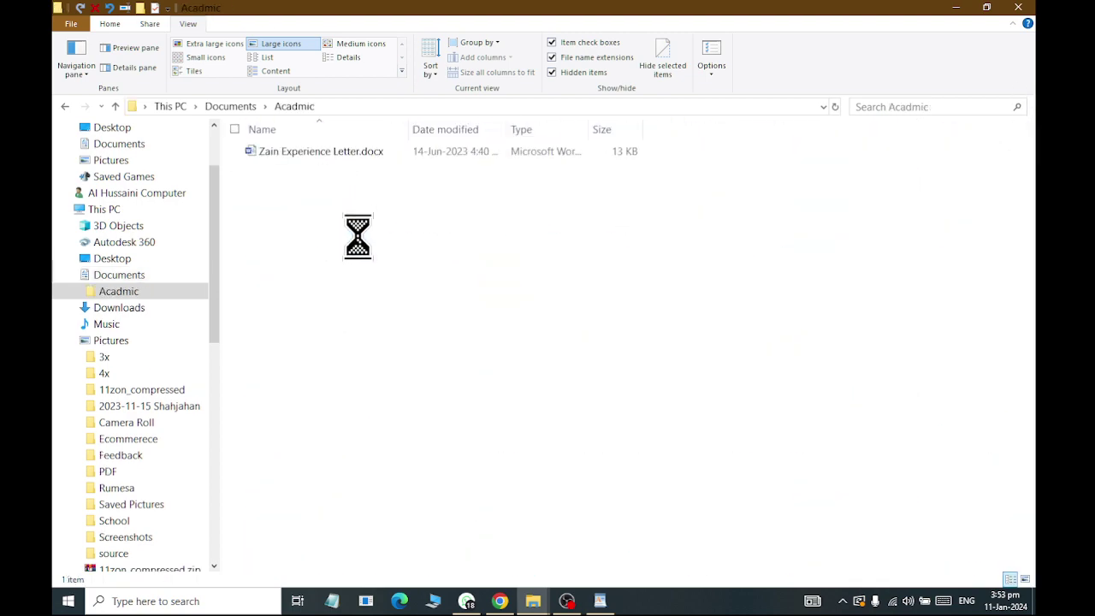
left_click(280, 157)
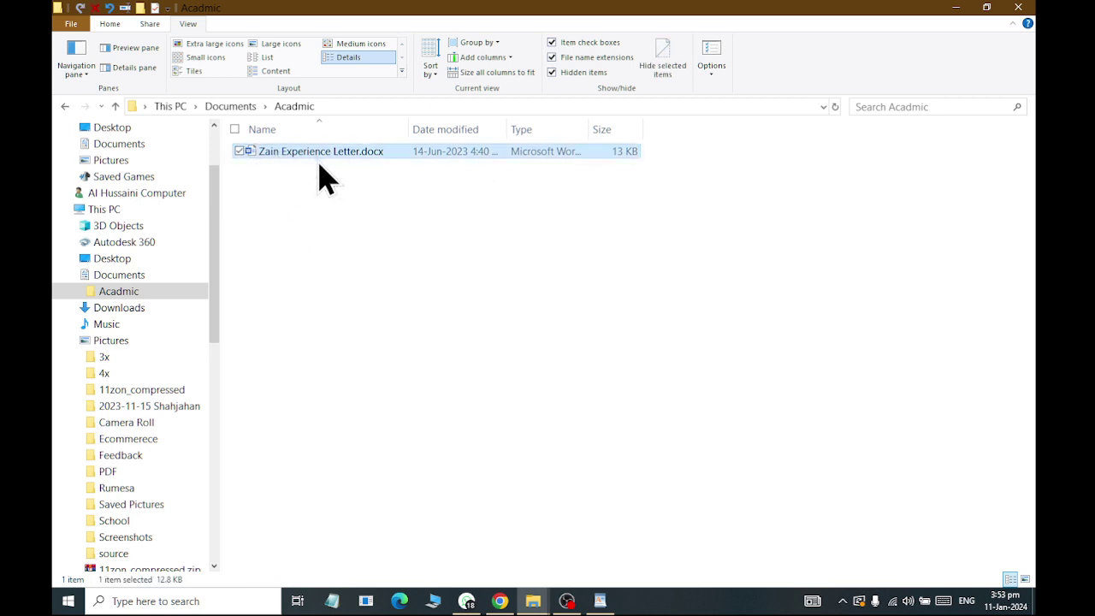
left_click(553, 73)
left_click(681, 72)
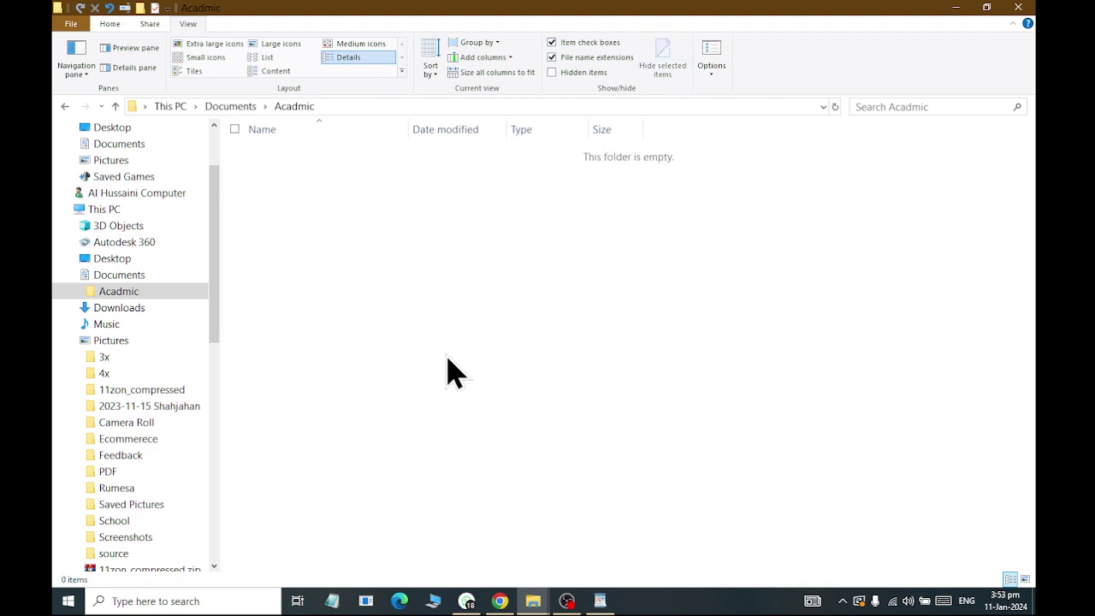
Step: Turn on the display of hidden items, unhide the experience letter document and clear the selection
left_click(571, 86)
left_click(572, 85)
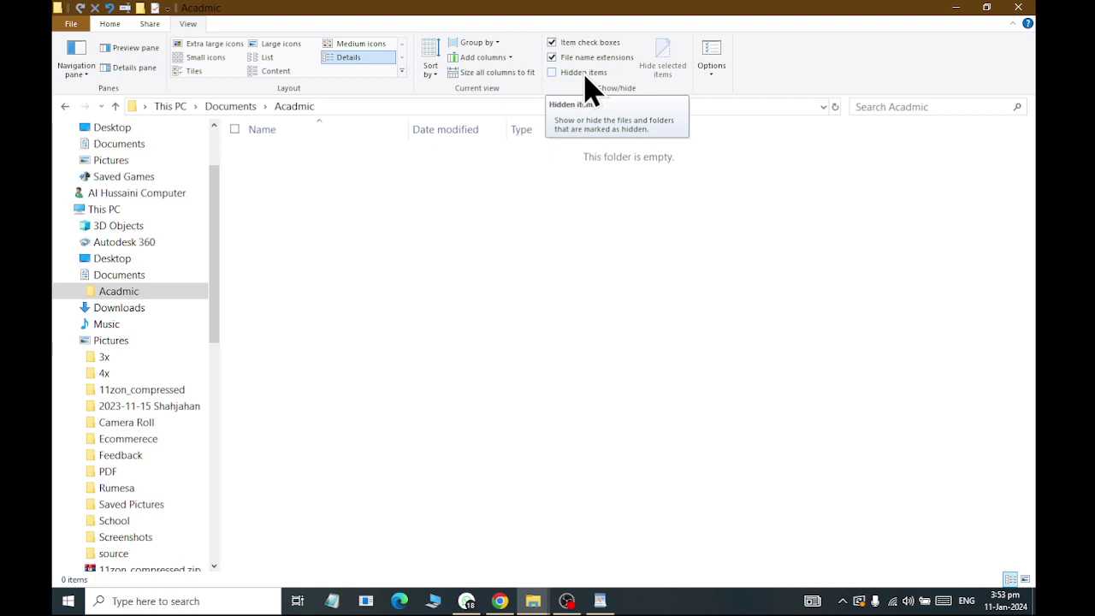
left_click(585, 77)
left_click(589, 84)
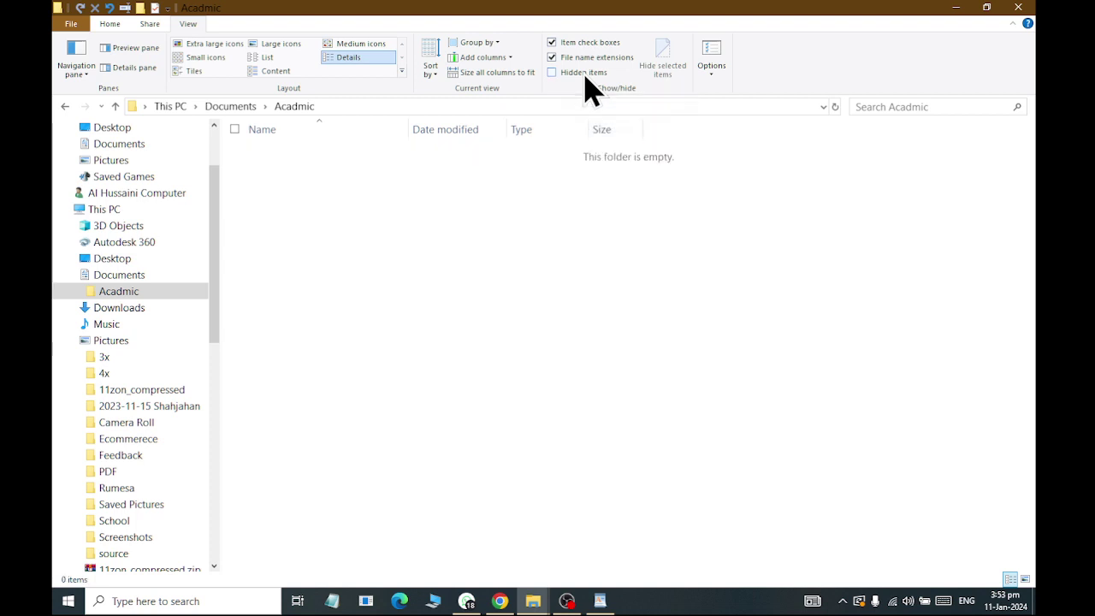
left_click(586, 75)
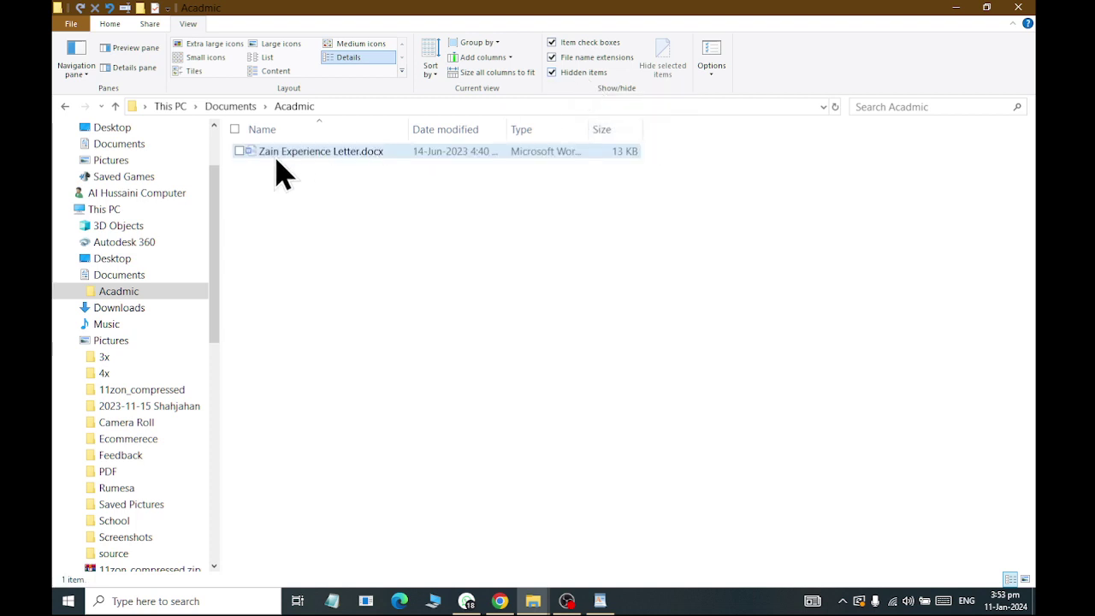
left_click(277, 156)
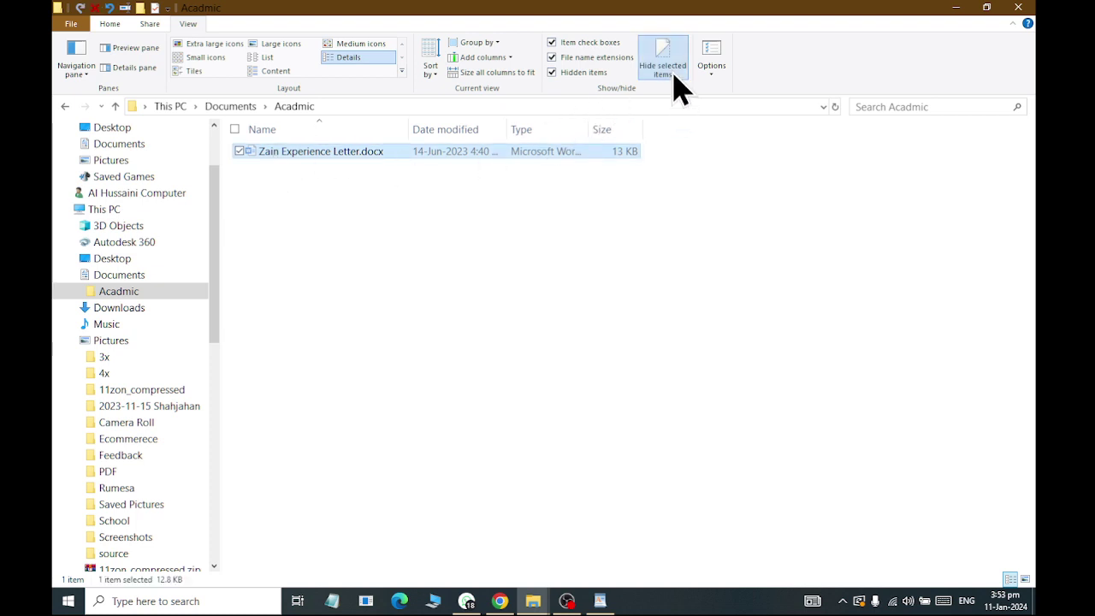
left_click(462, 287)
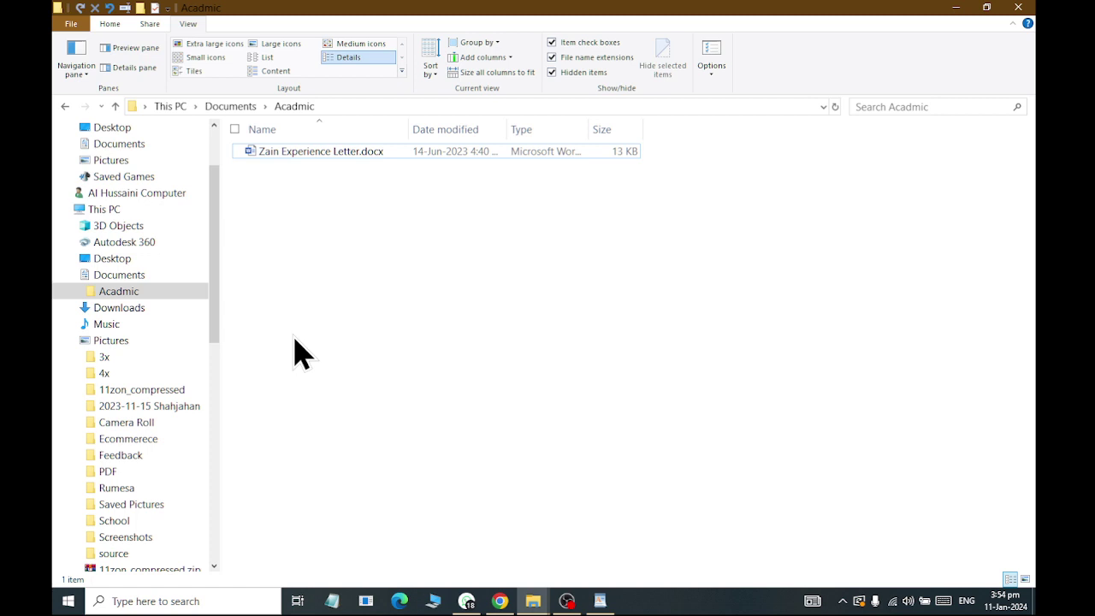
Step: Go back to Documents and open the folder named latest
left_click(113, 26)
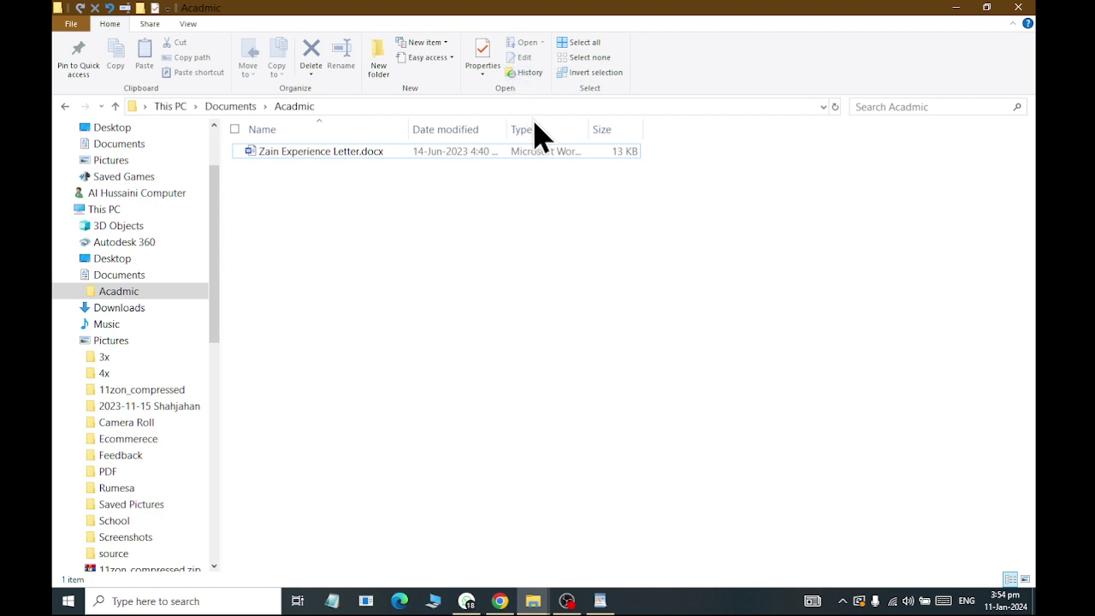
left_click(126, 342)
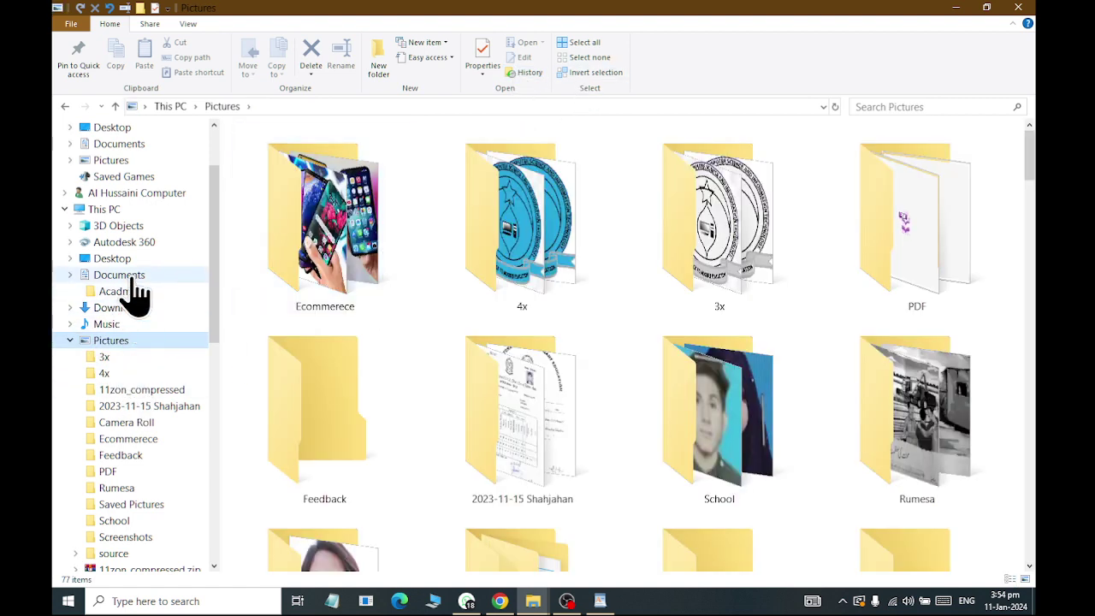
left_click(127, 277)
type("latest")
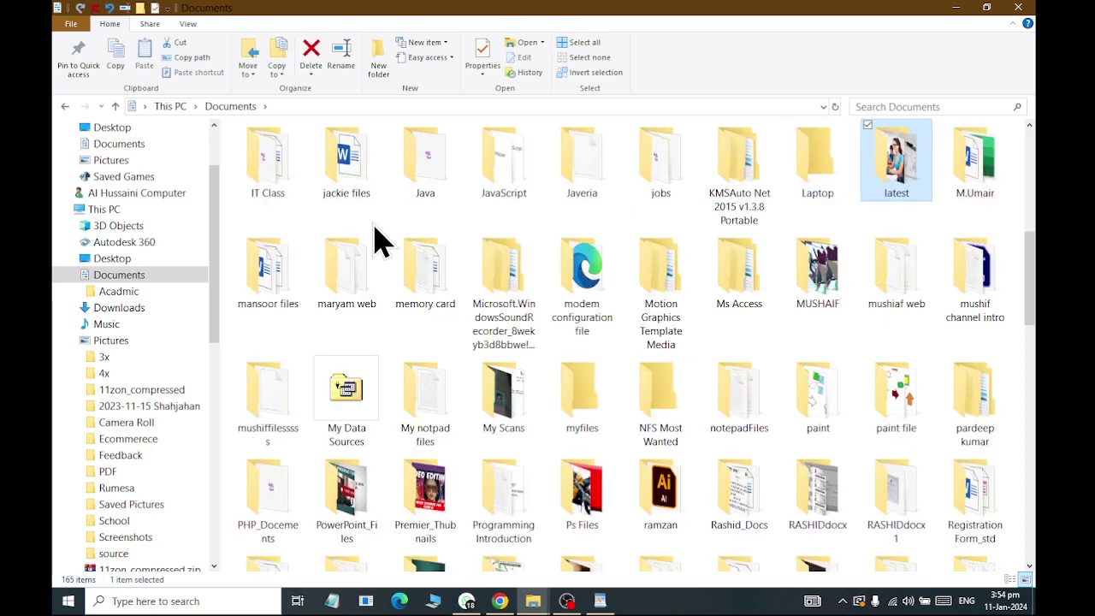
key("Return")
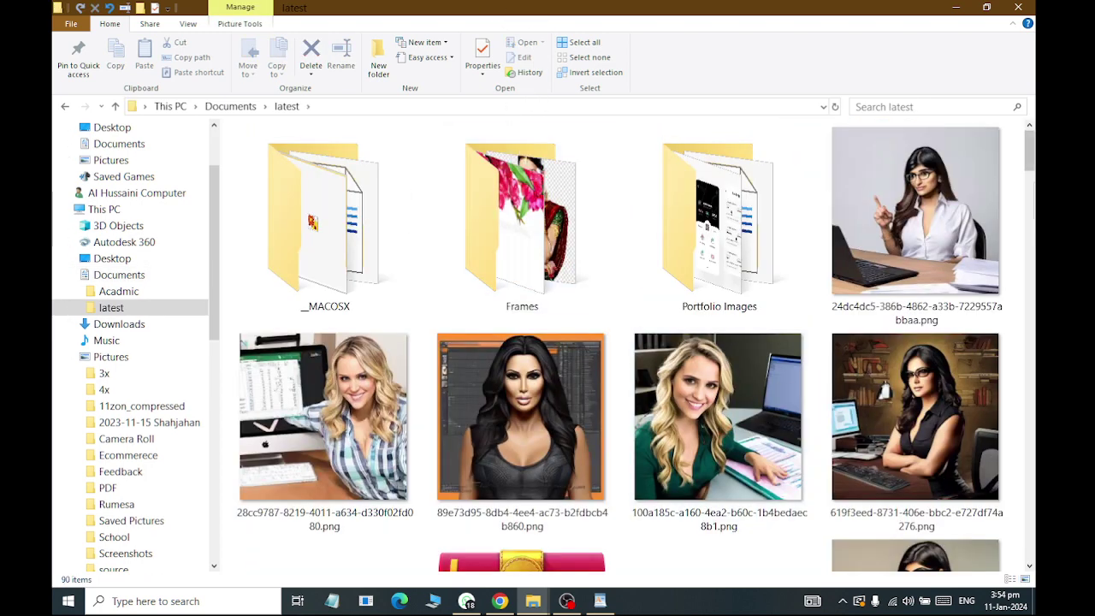
Step: Show the latest folder's items as large icons and select all of them
left_click(192, 24)
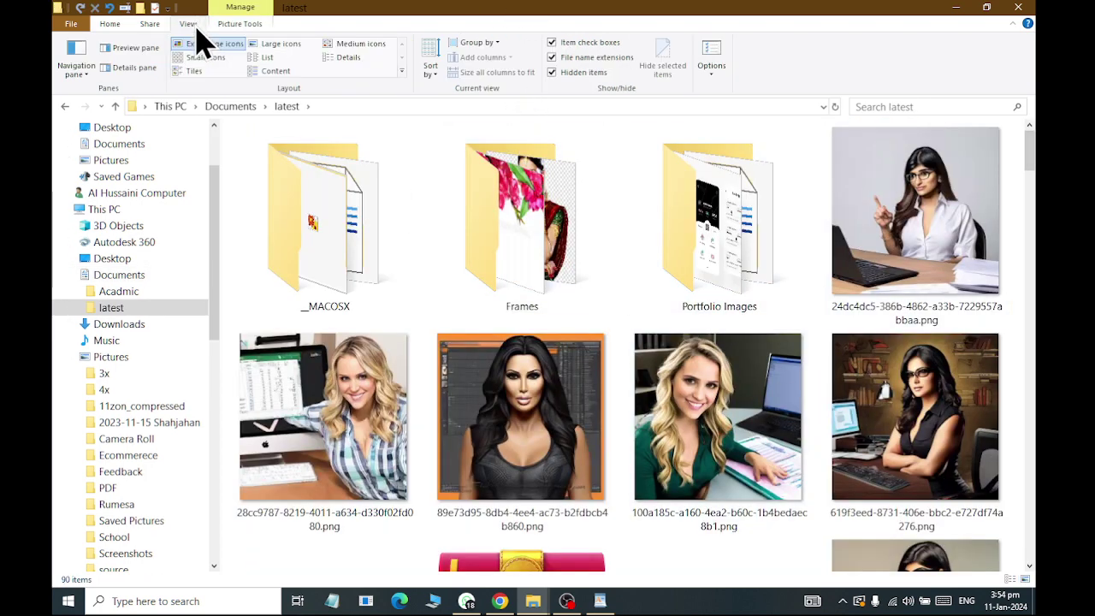
left_click(275, 47)
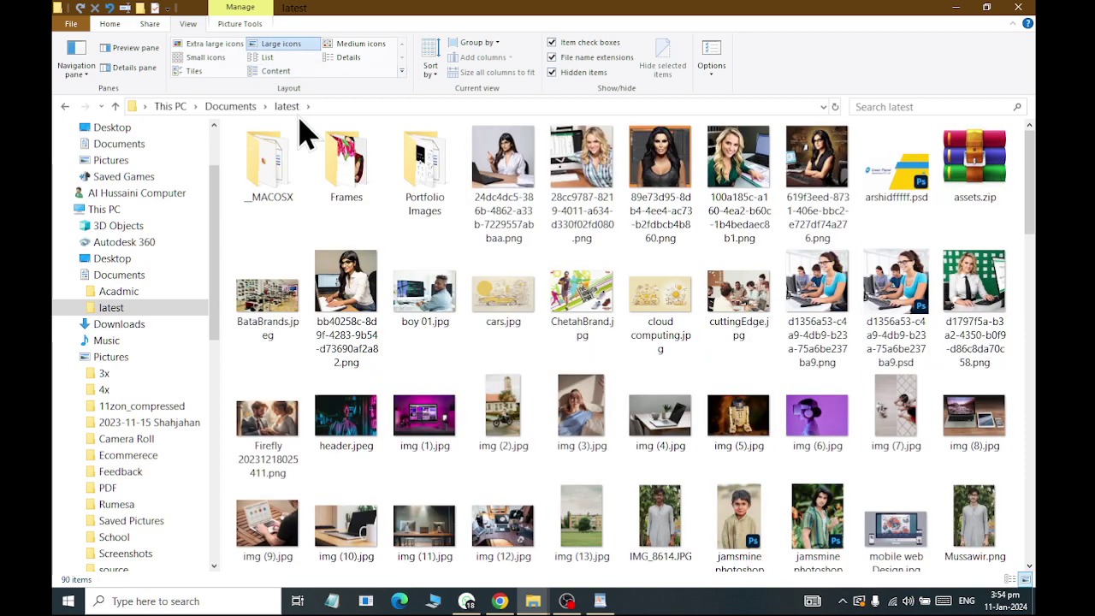
left_click(111, 26)
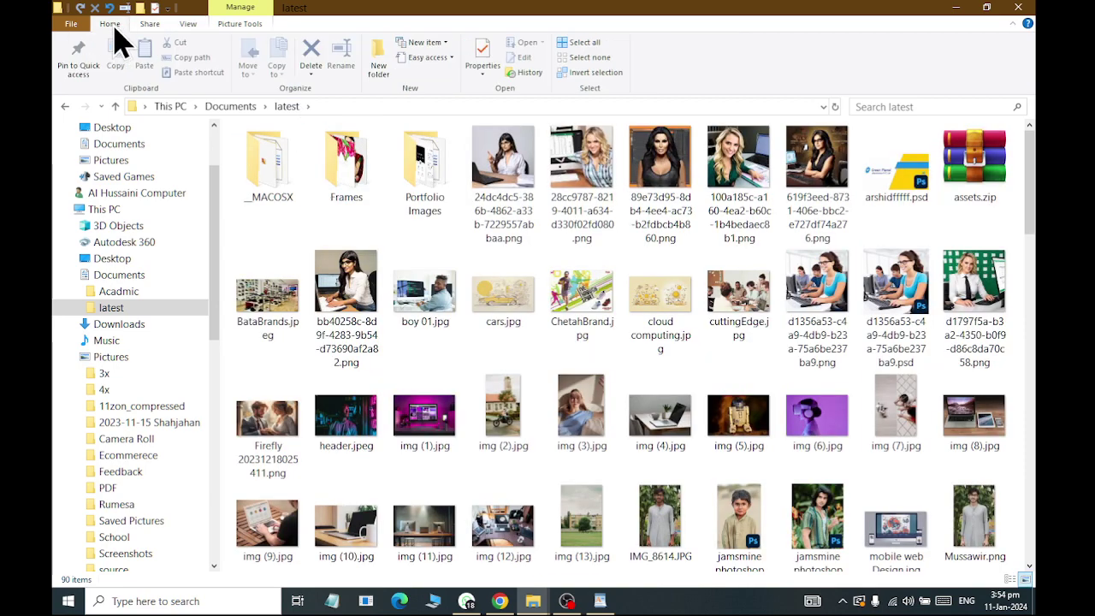
left_click(591, 44)
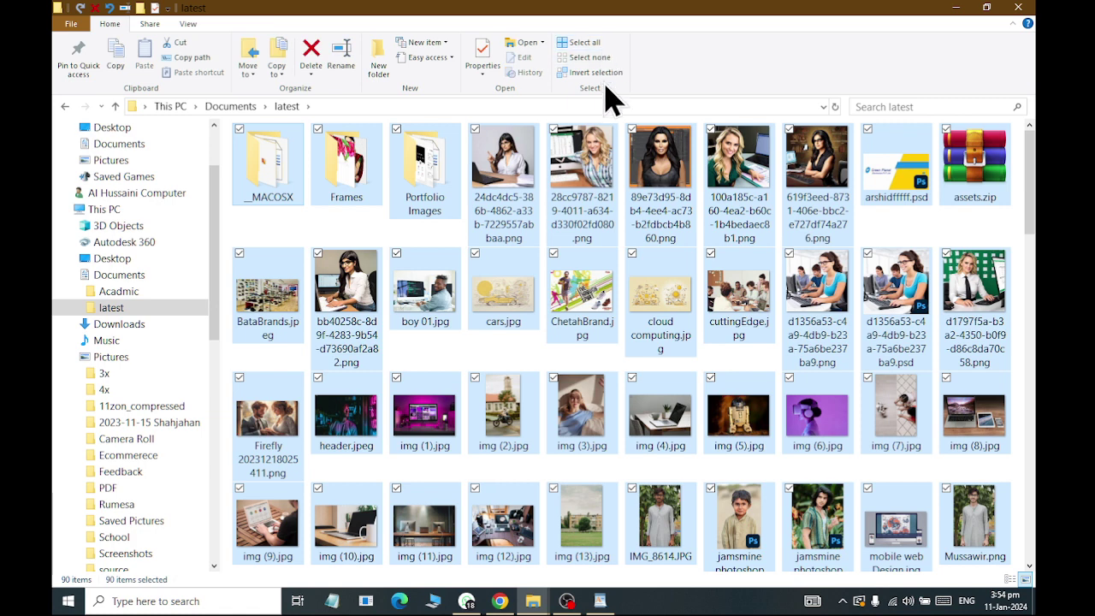
Step: Invert the selection of all items, select the first PNG image in the latest folder and invert the selection twice
left_click(605, 75)
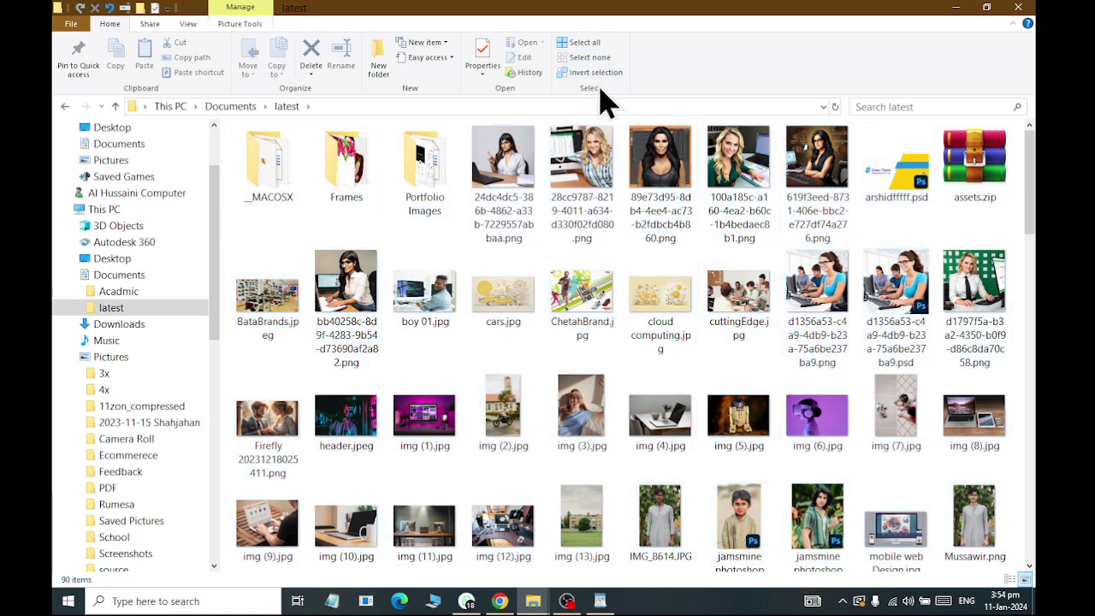
left_click(528, 233)
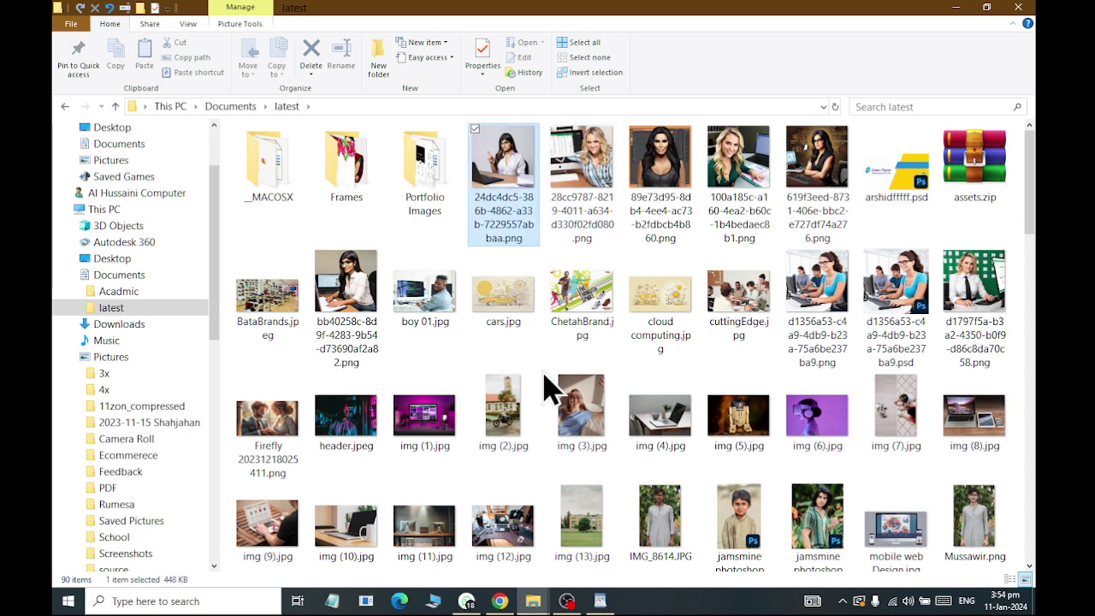
left_click(591, 74)
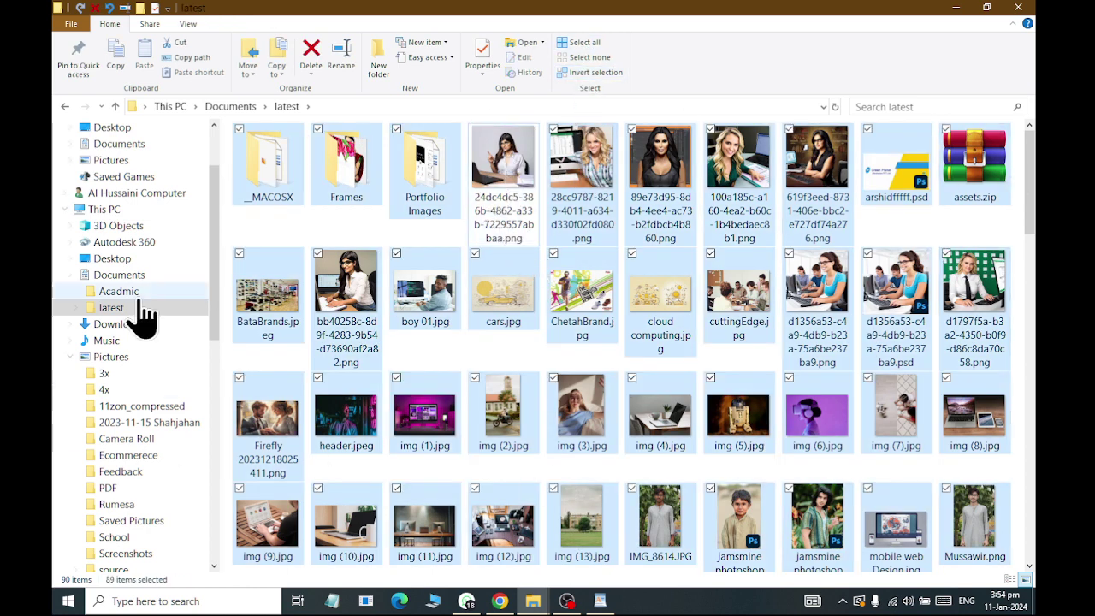
left_click(591, 73)
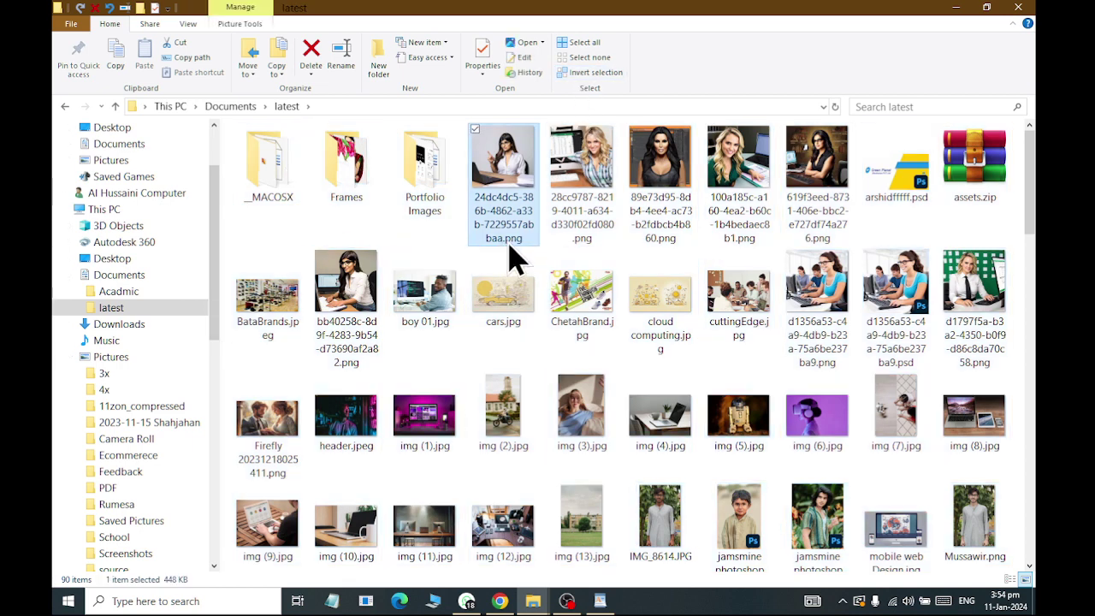
Step: Select all items in the latest folder and clear the selection with Select none
left_click(585, 42)
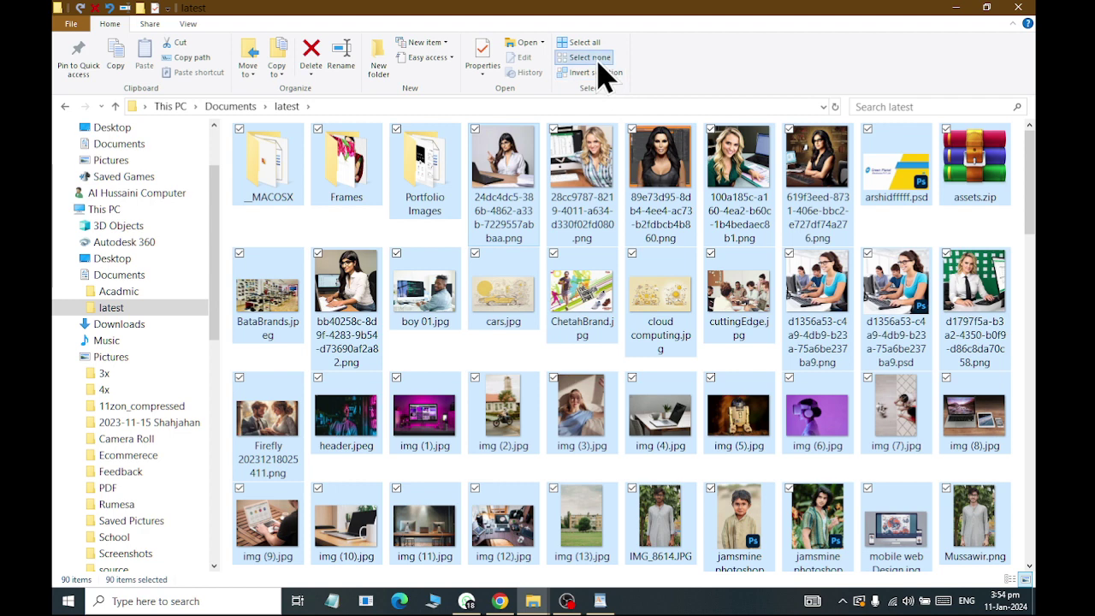
left_click(599, 60)
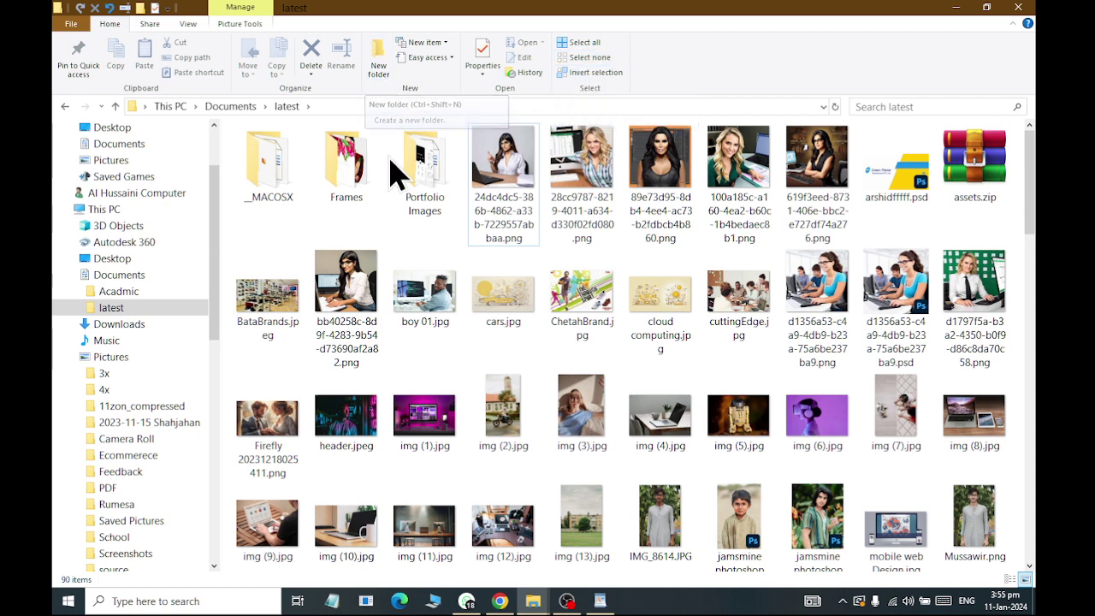
Step: Start renaming the Portfolio Images folder and leave its name editing by selecting the first PNG image
left_click(419, 172)
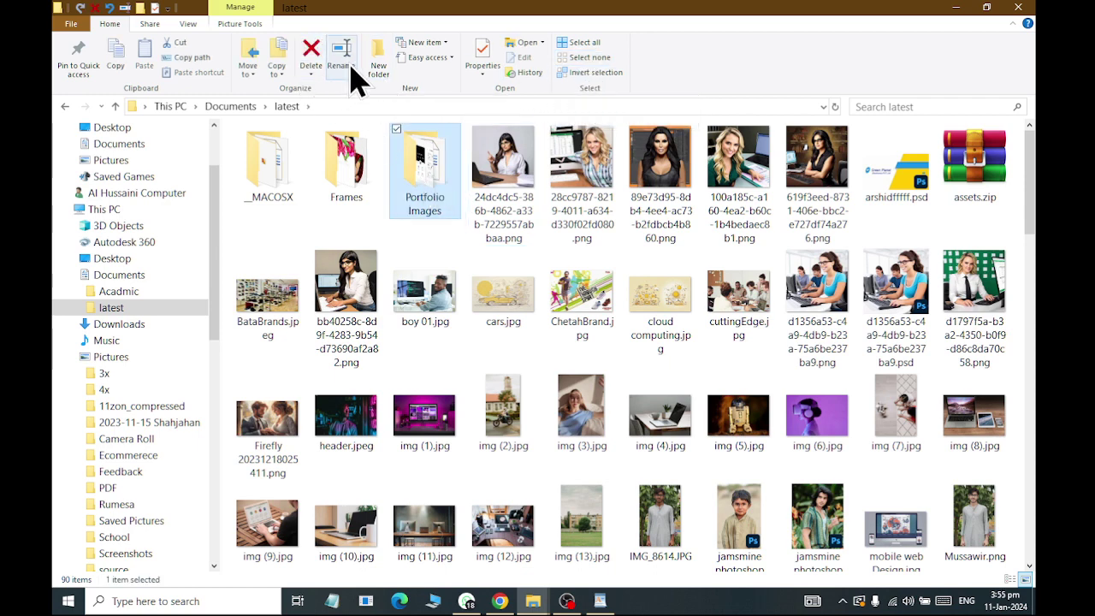
left_click(351, 67)
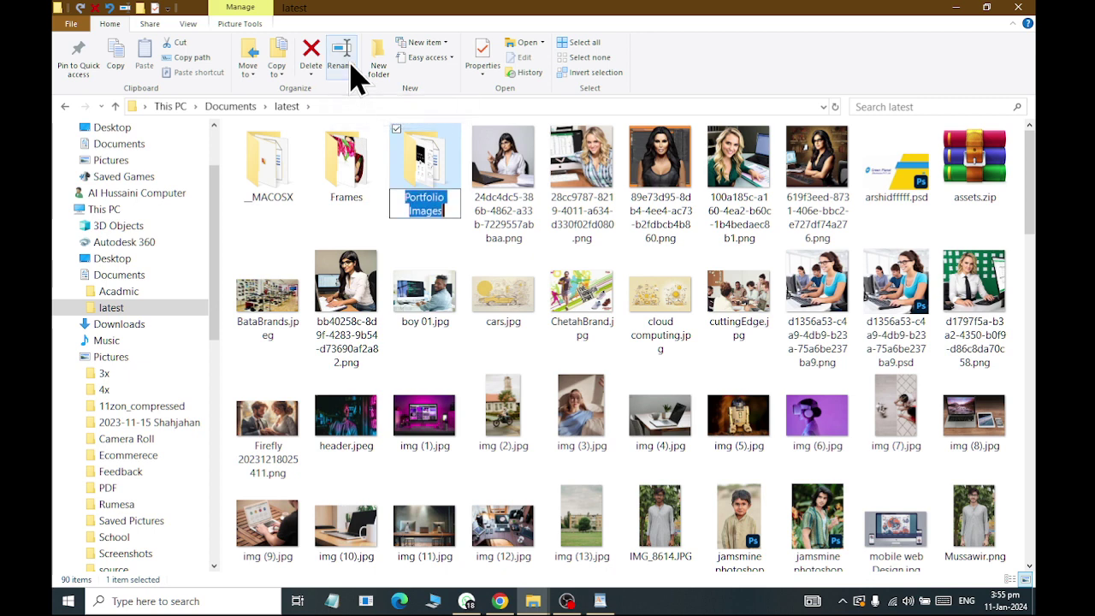
left_click(504, 202)
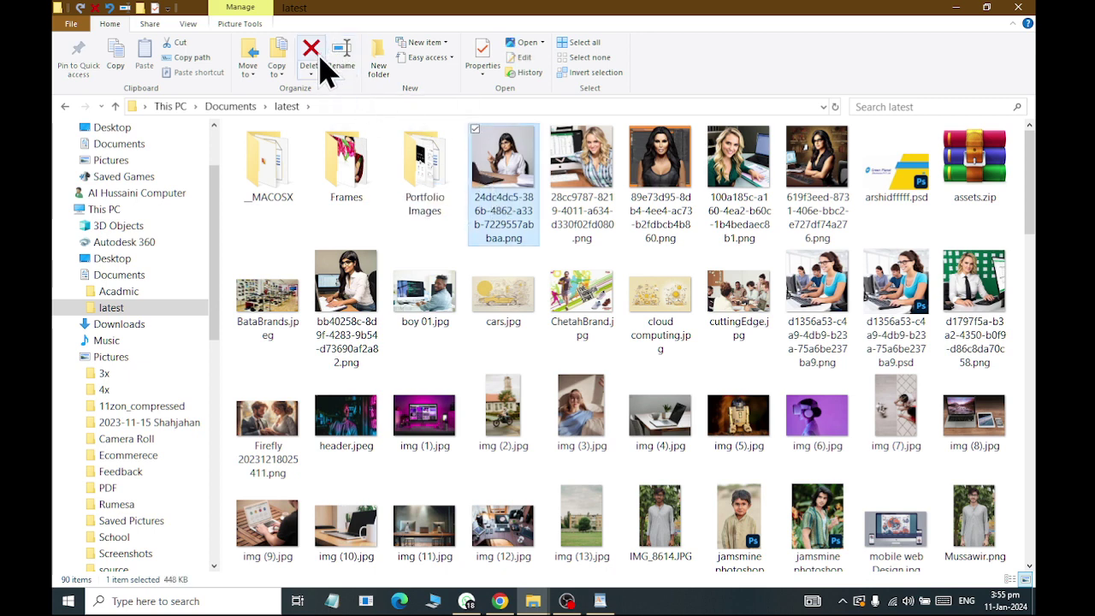
Step: Examine the delete options and the Copy to and Move to destination lists for the selected first PNG image
left_click(311, 74)
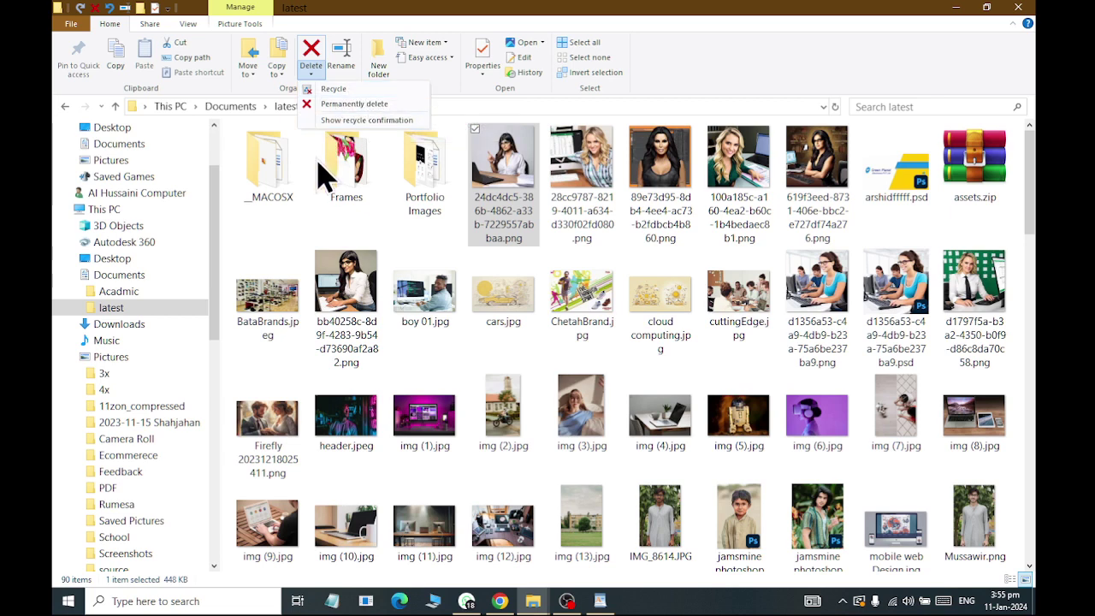
left_click(307, 198)
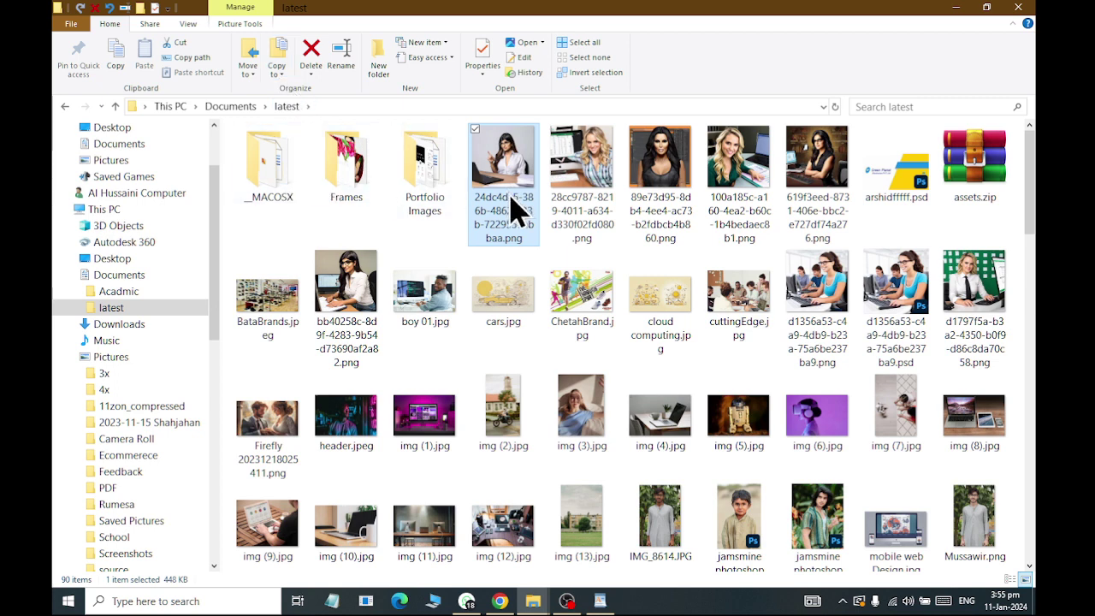
left_click(276, 68)
scroll(470, 317, "down", 1)
left_click_drag(471, 319, 477, 507)
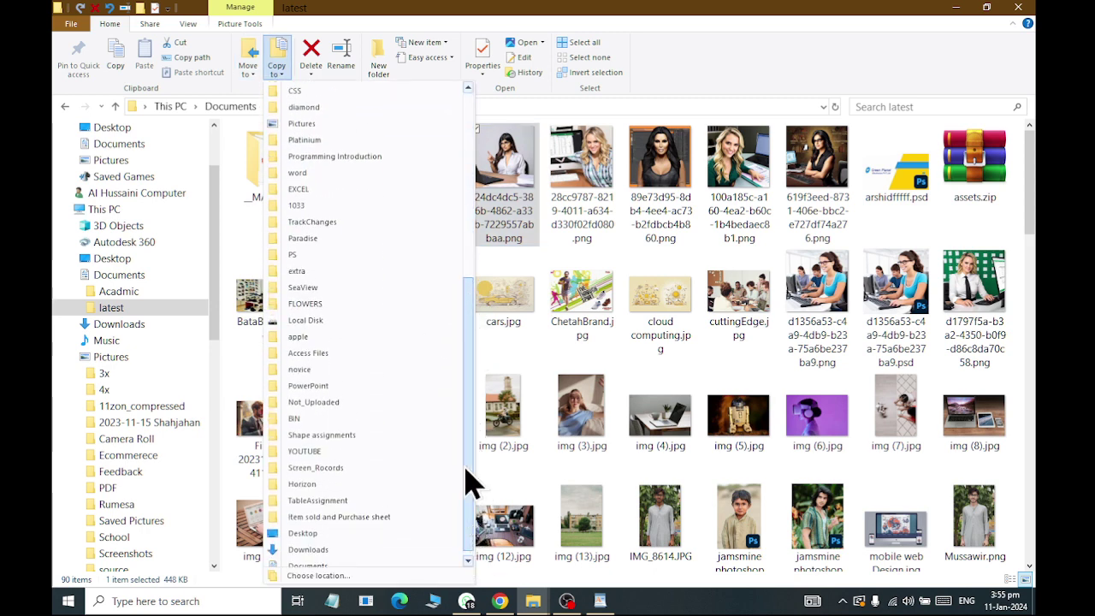
left_click_drag(471, 551, 479, 249)
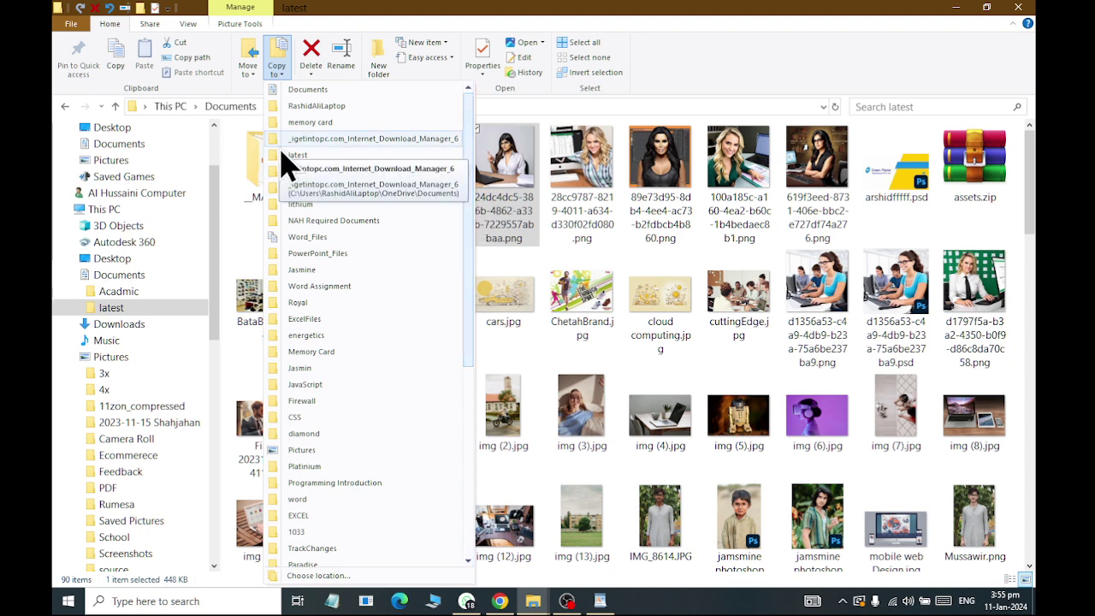
left_click(257, 83)
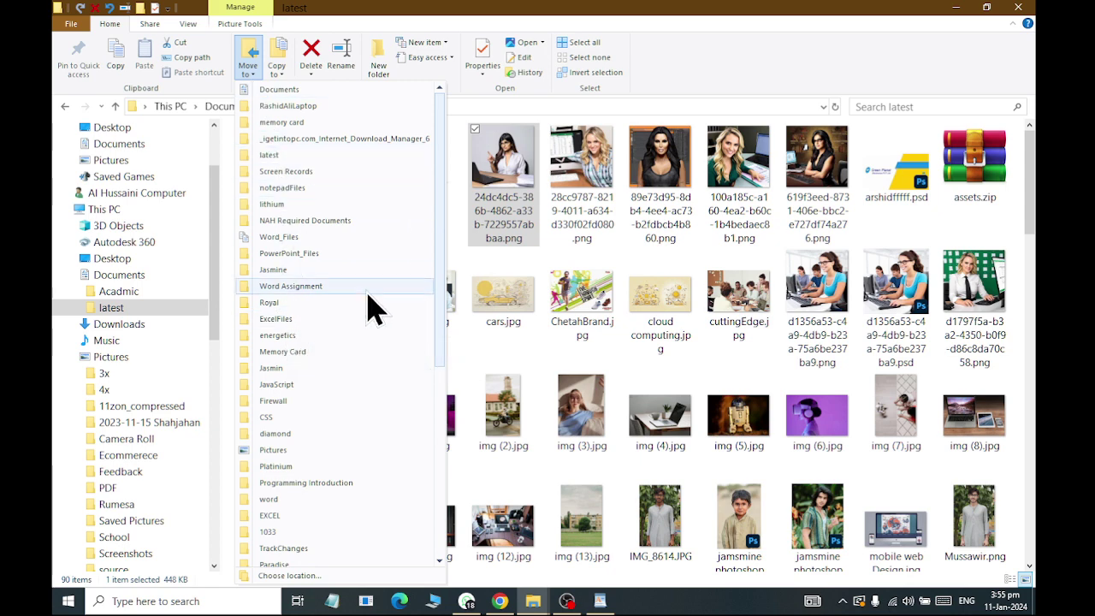
key("Escape")
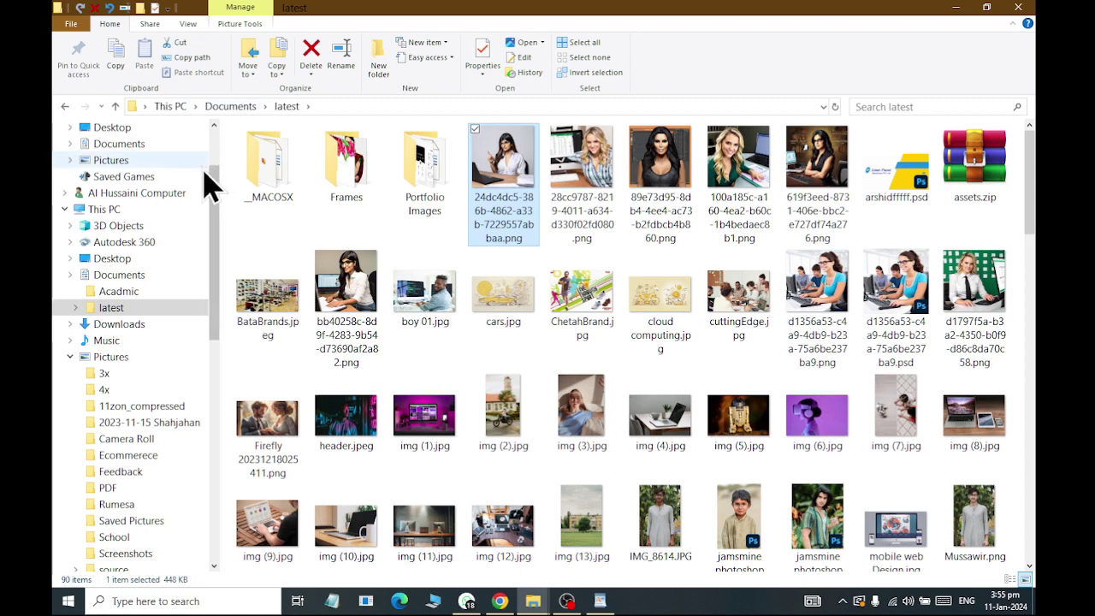
Step: Turn off the navigation pane in the latest folder's window
left_click(187, 24)
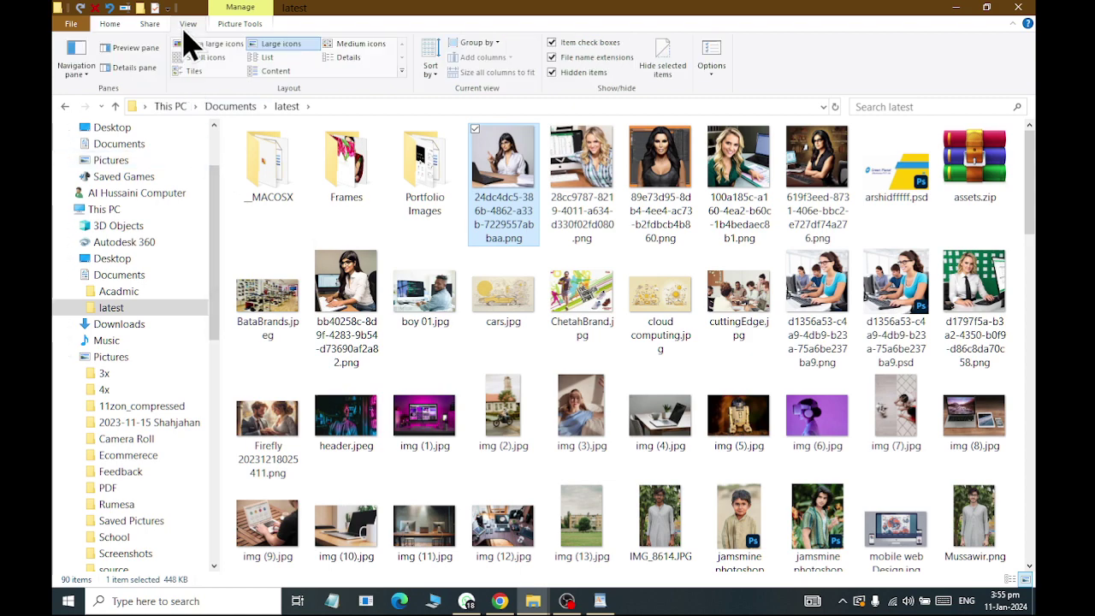
left_click(75, 72)
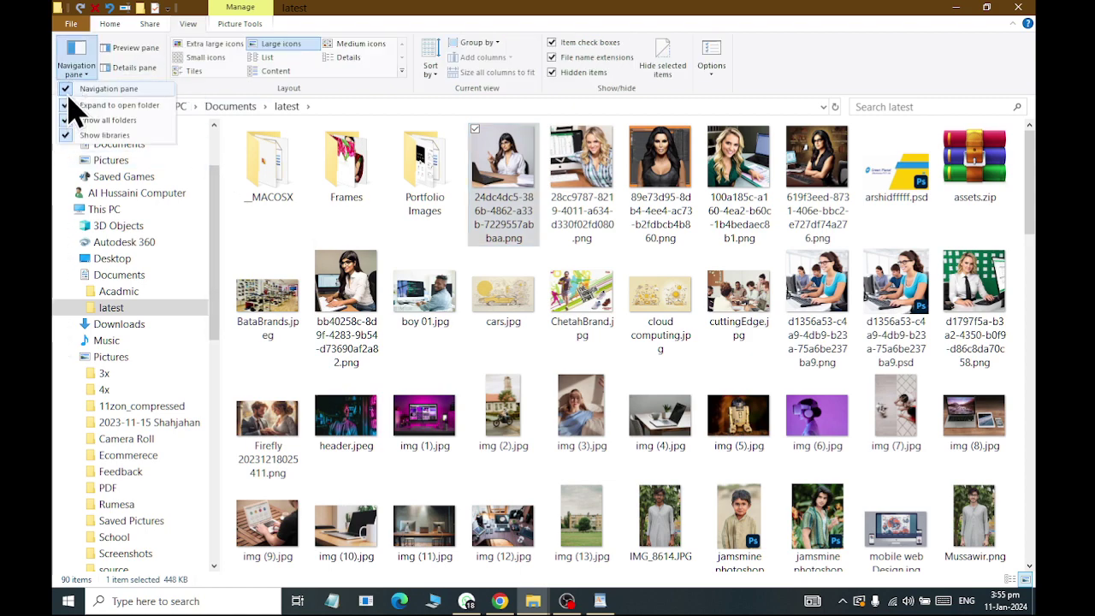
left_click(73, 92)
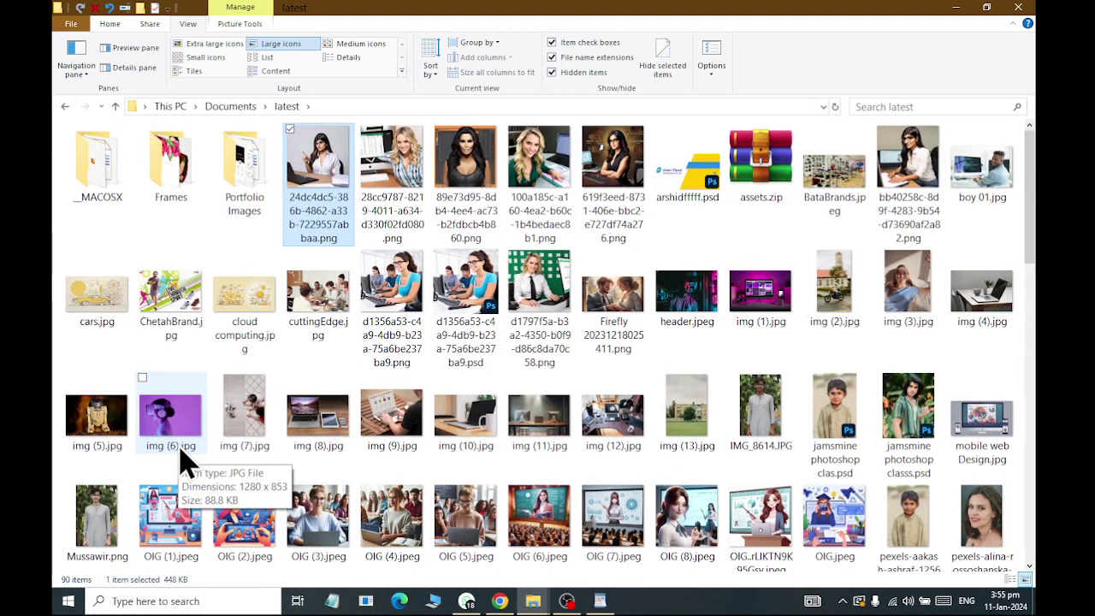
Step: Open the Documents folder from the Start menu and turn the navigation pane back on
left_click(67, 601)
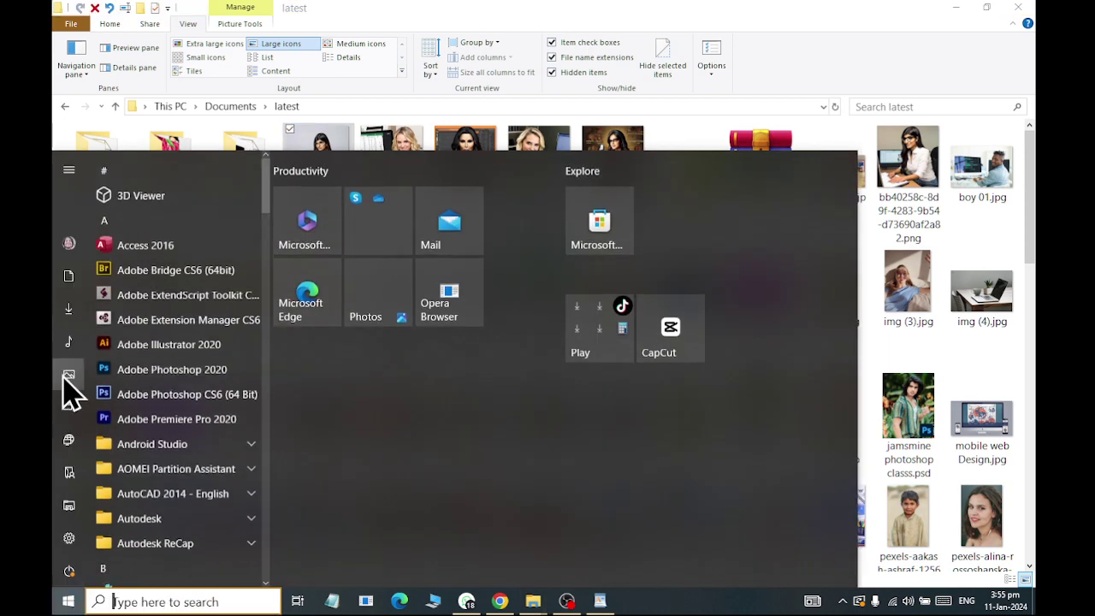
left_click(73, 281)
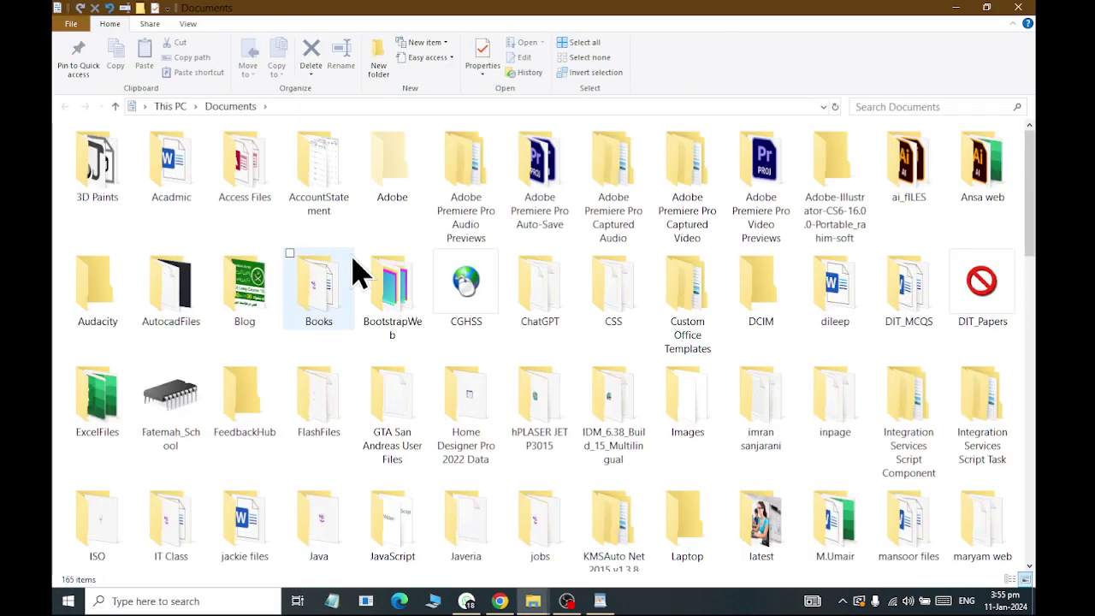
left_click(188, 24)
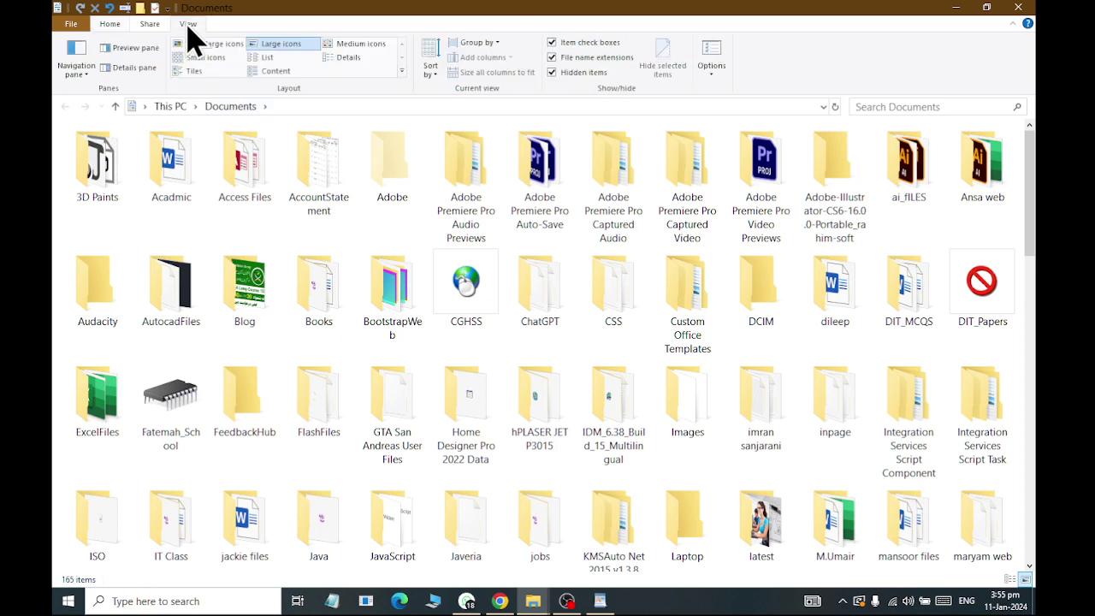
left_click(77, 74)
left_click(94, 89)
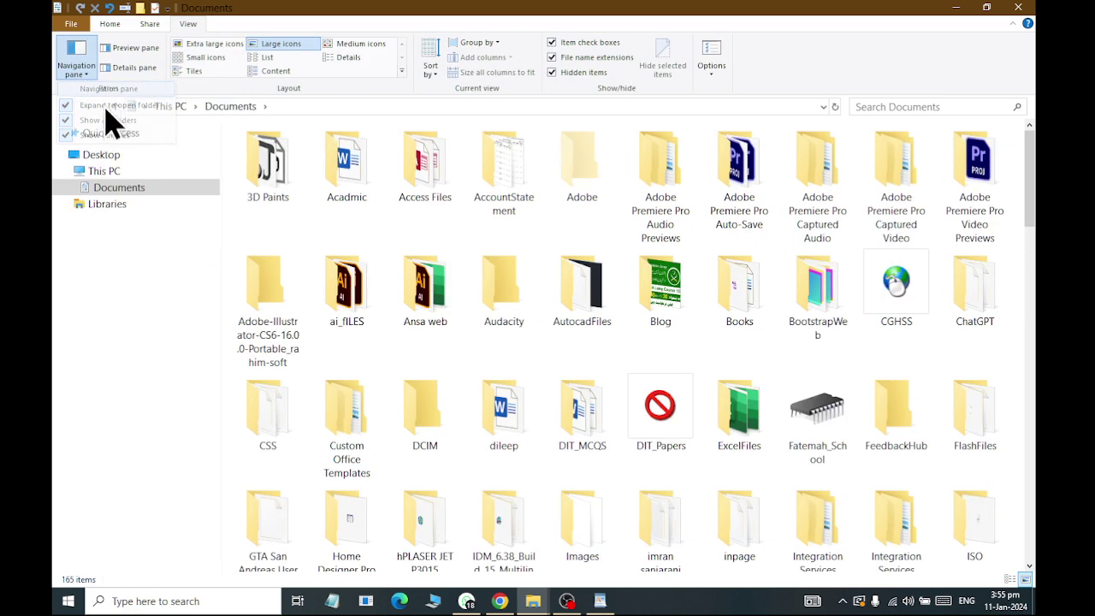
Step: In the Music library, turn on the details pane for viewing the Car-Revving-Large-A1 and Motivational-Ambient MP3 files
scroll(100, 462, "down", 1)
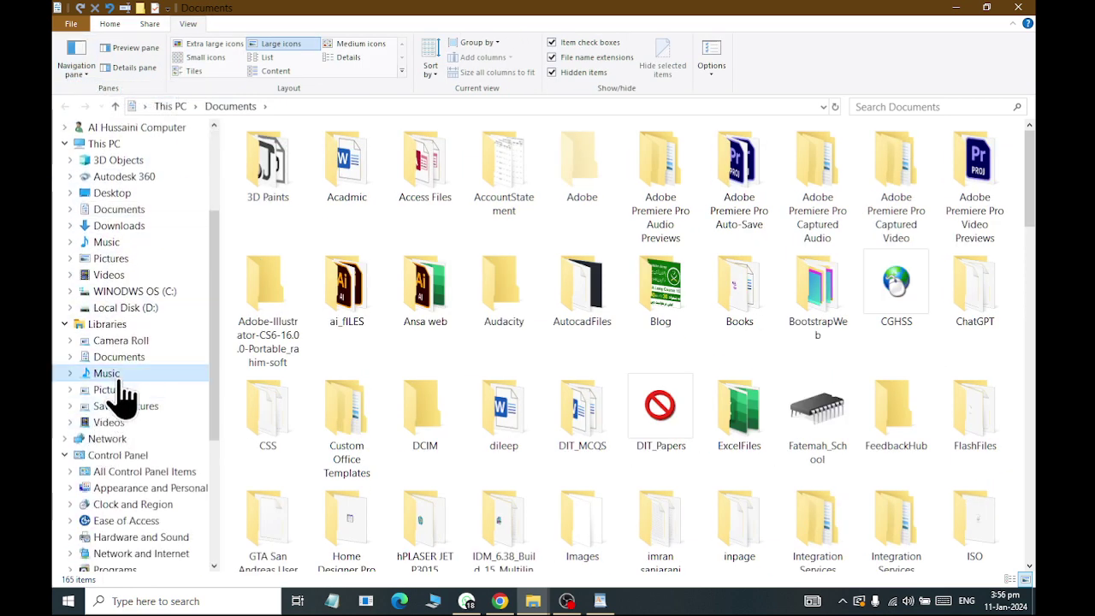
left_click(118, 374)
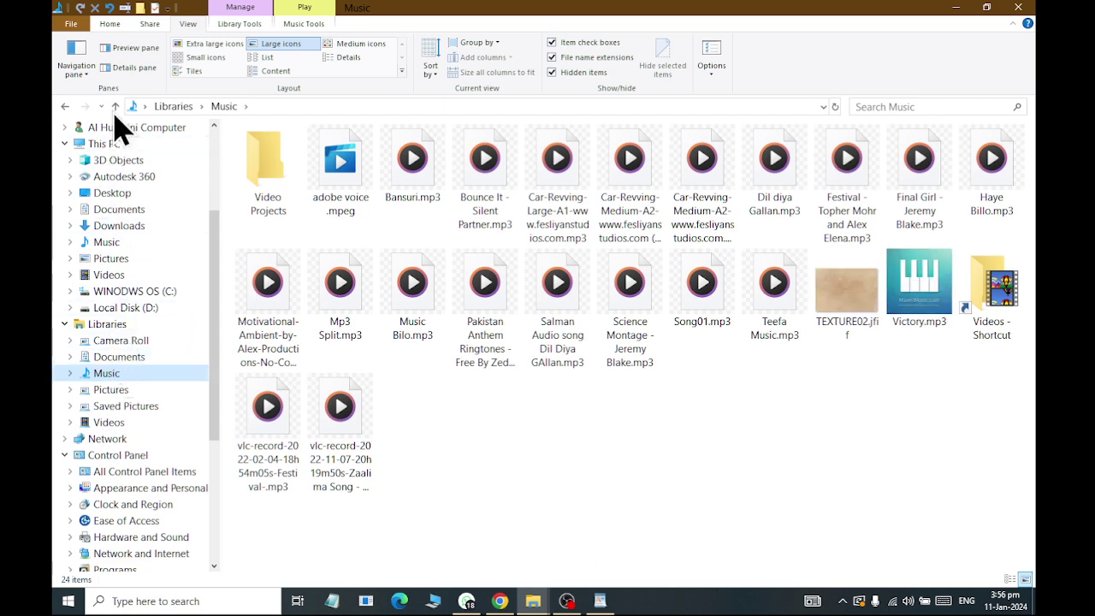
left_click(124, 67)
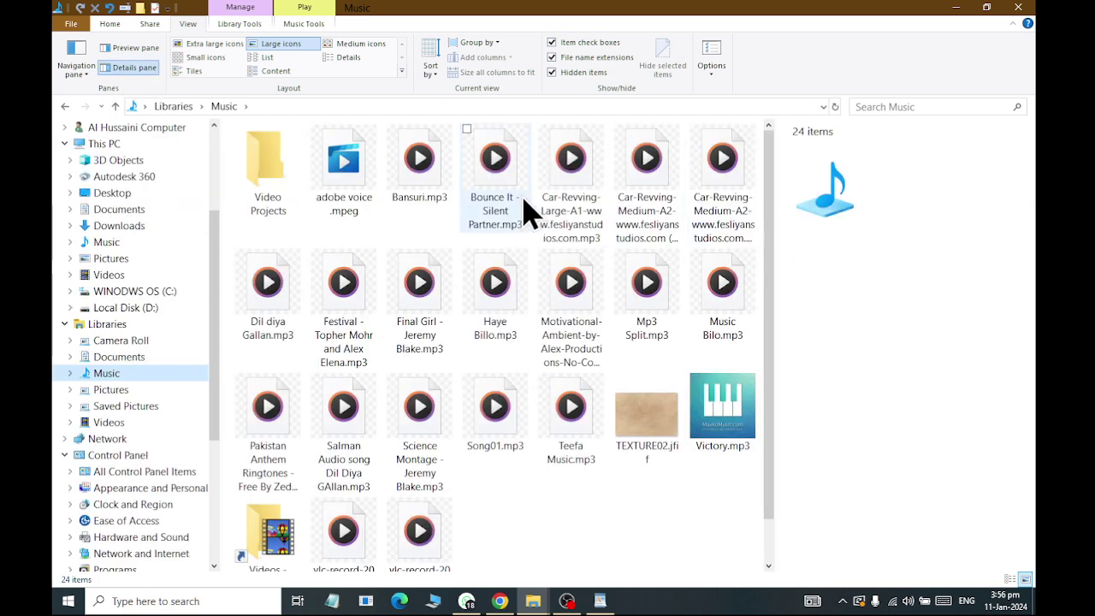
left_click(575, 165)
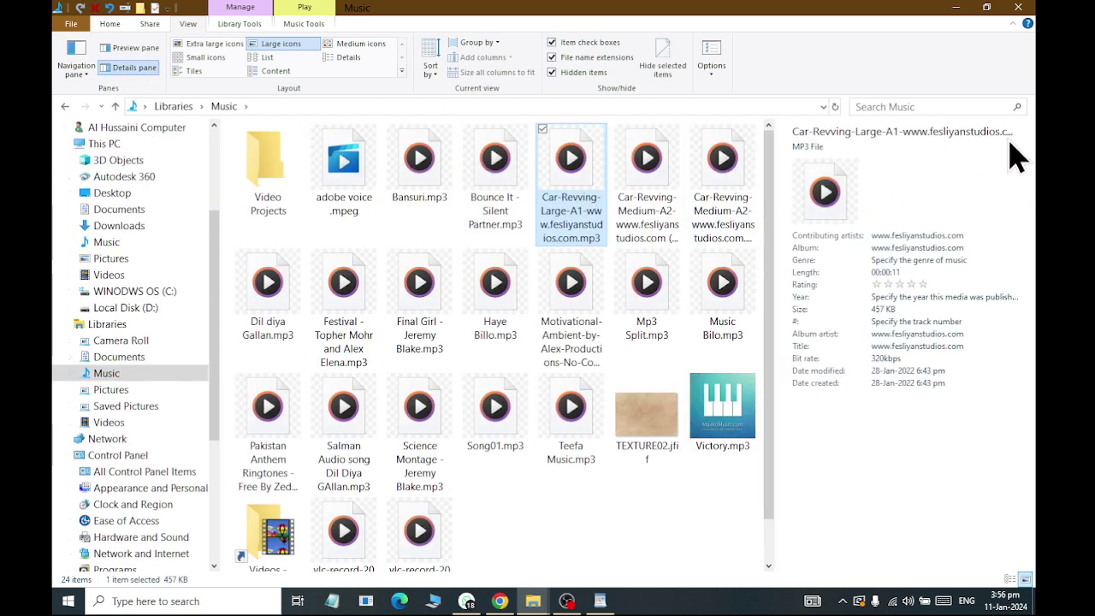
left_click(599, 336)
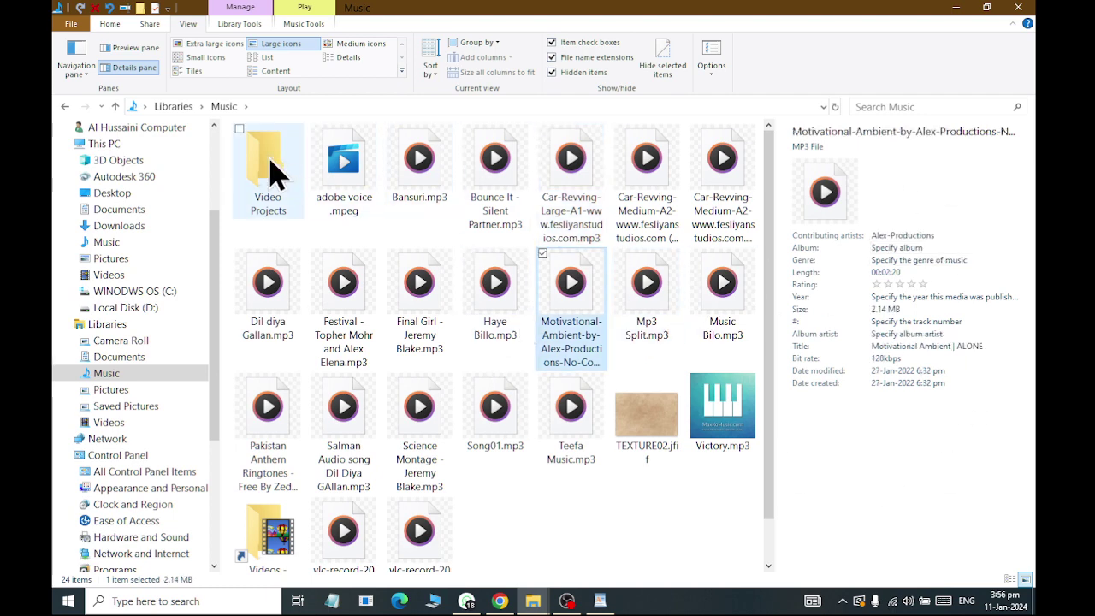
Step: Turn on the preview pane and, in Documents, preview Doc3.docx, complain.docx and the Word document just before BillingStatement1.xlsx
left_click(128, 48)
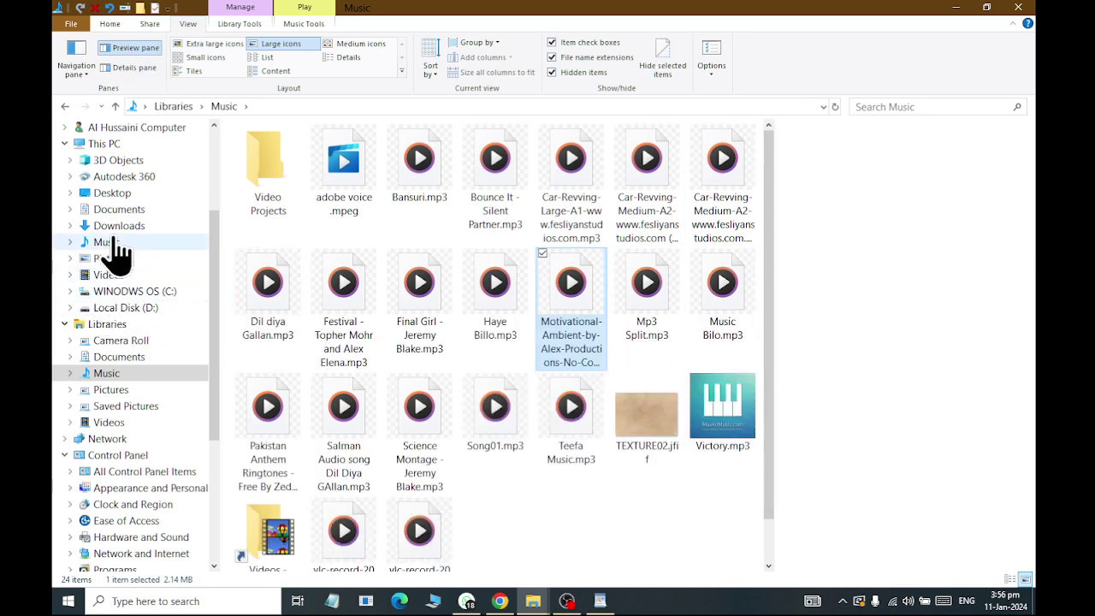
left_click(119, 210)
scroll(655, 440, "down", 10)
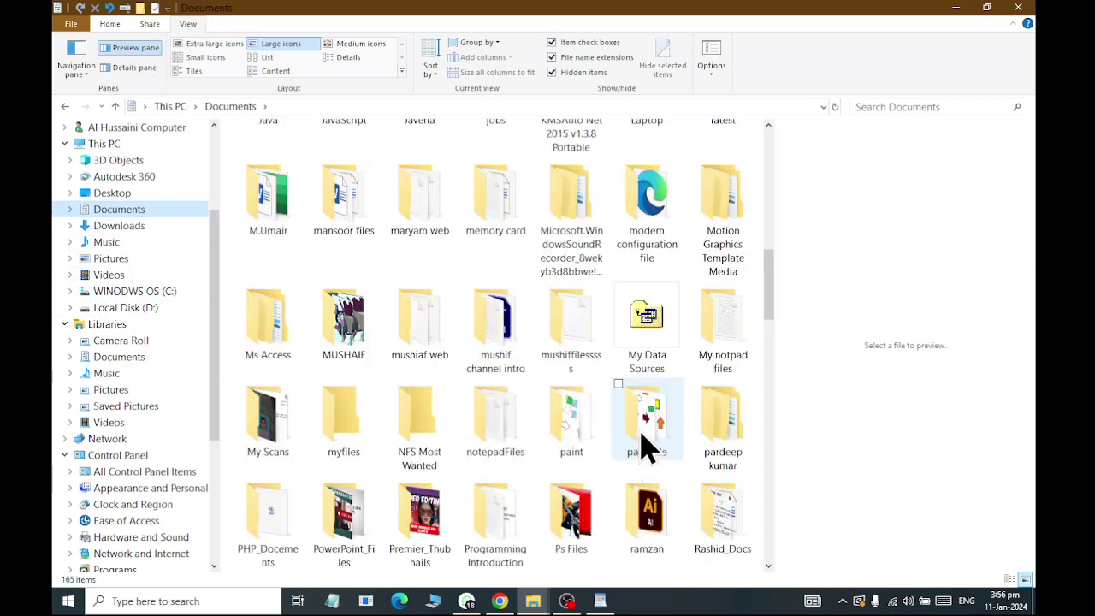
scroll(716, 465, "down", 5)
left_click(725, 428)
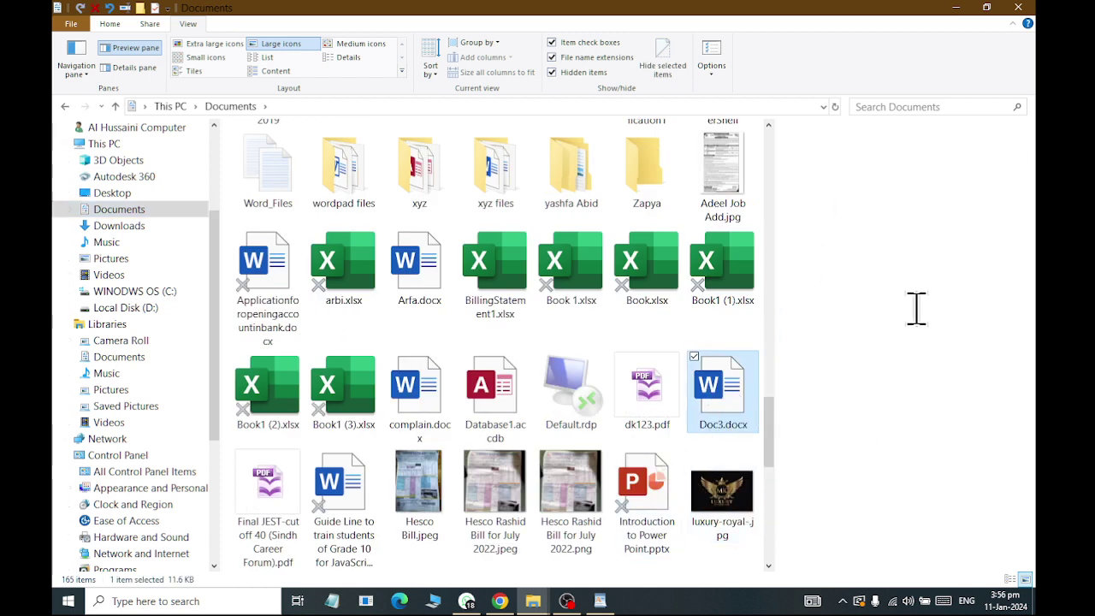
left_click(423, 372)
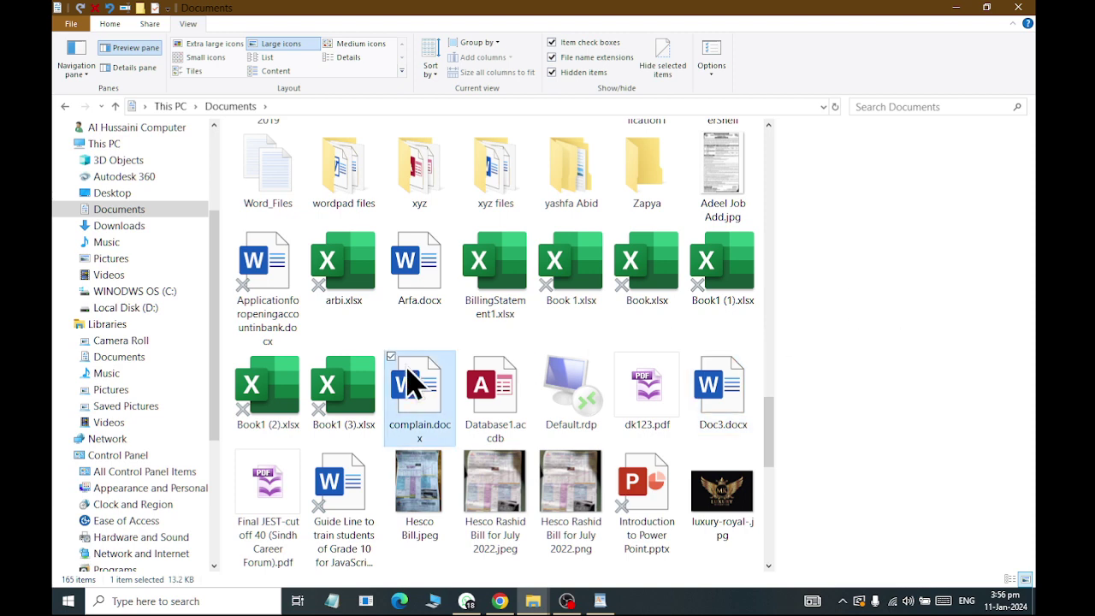
left_click(417, 283)
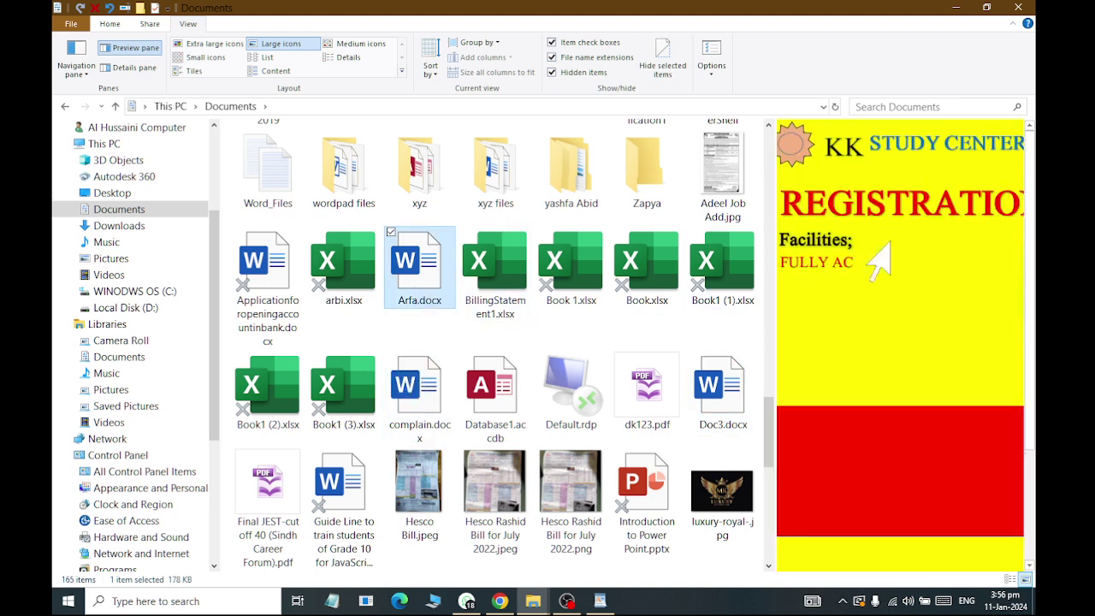
Step: Preview the Excel workbooks Book 1.xlsx and BillingStatement1.xlsx in Documents
left_click(575, 274)
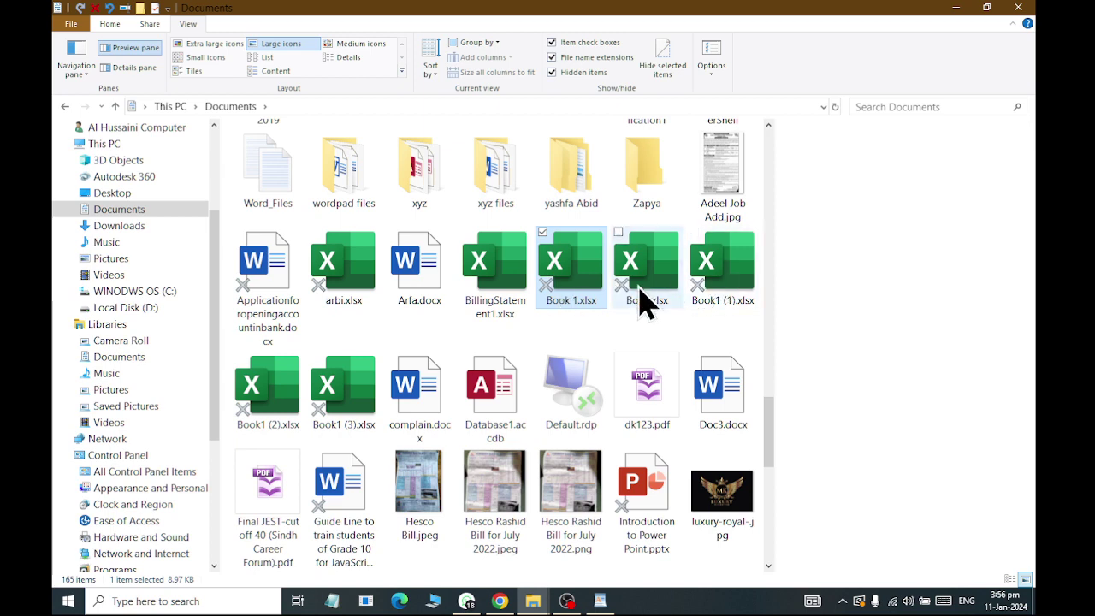
left_click(484, 295)
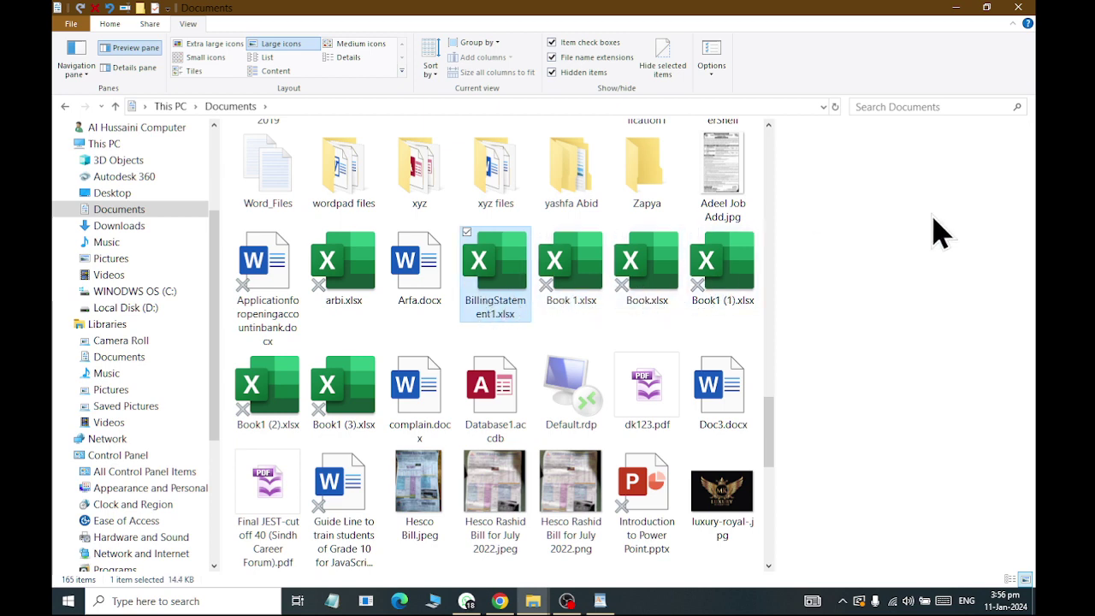
scroll(354, 411, "down", 6)
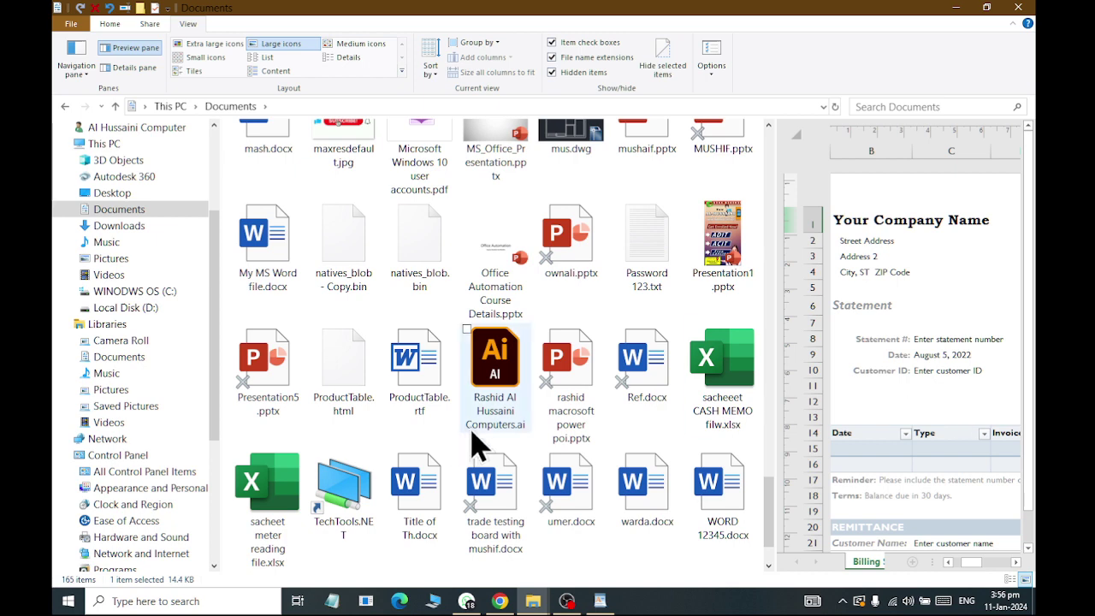
Step: Turn off the preview pane in Documents and clear the file selection
scroll(480, 439, "down", 2)
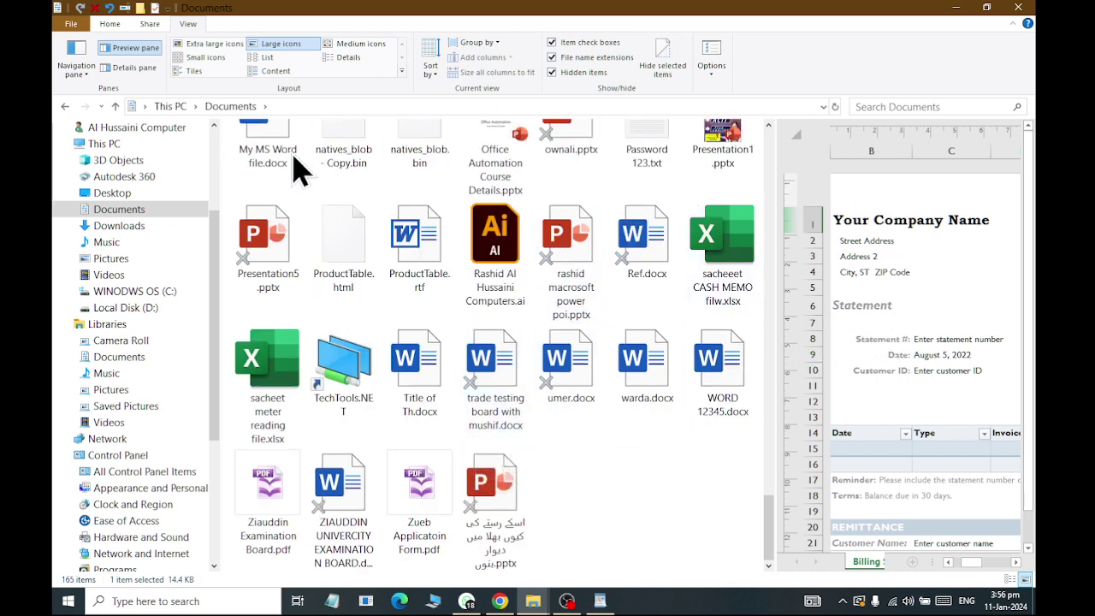
left_click(124, 49)
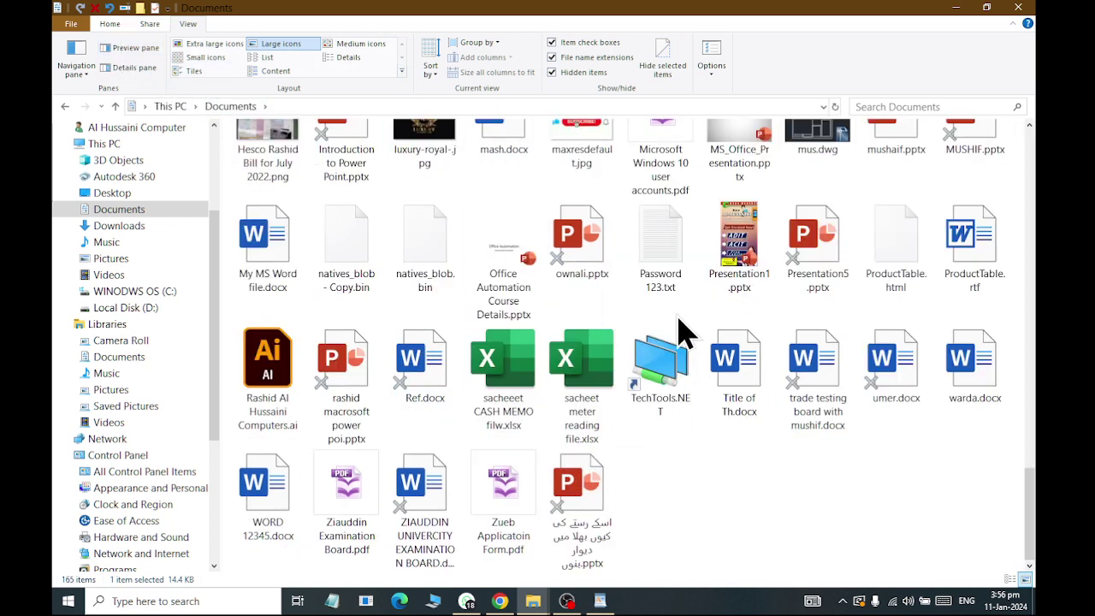
left_click(611, 287)
Step: Review the Quick Access Toolbar customization options without changing any of them
left_click(100, 24)
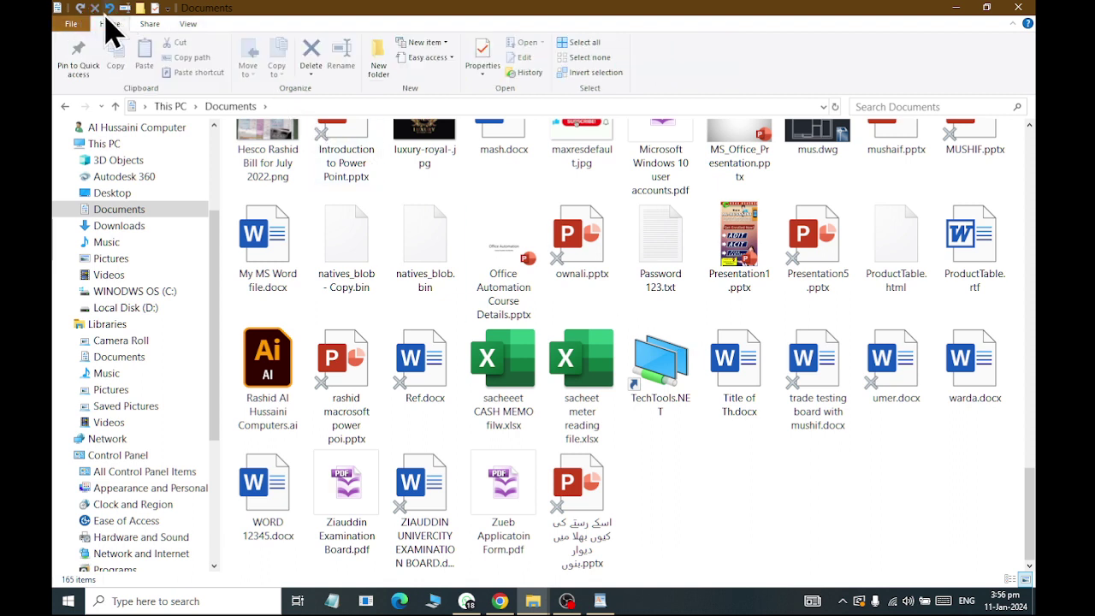
left_click(168, 9)
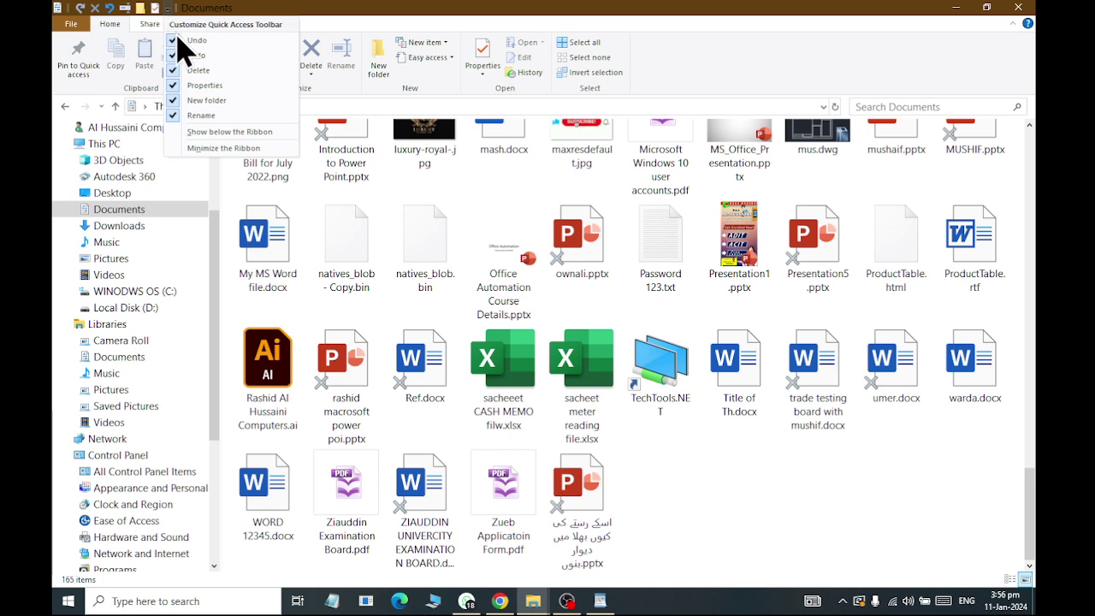
left_click(267, 287)
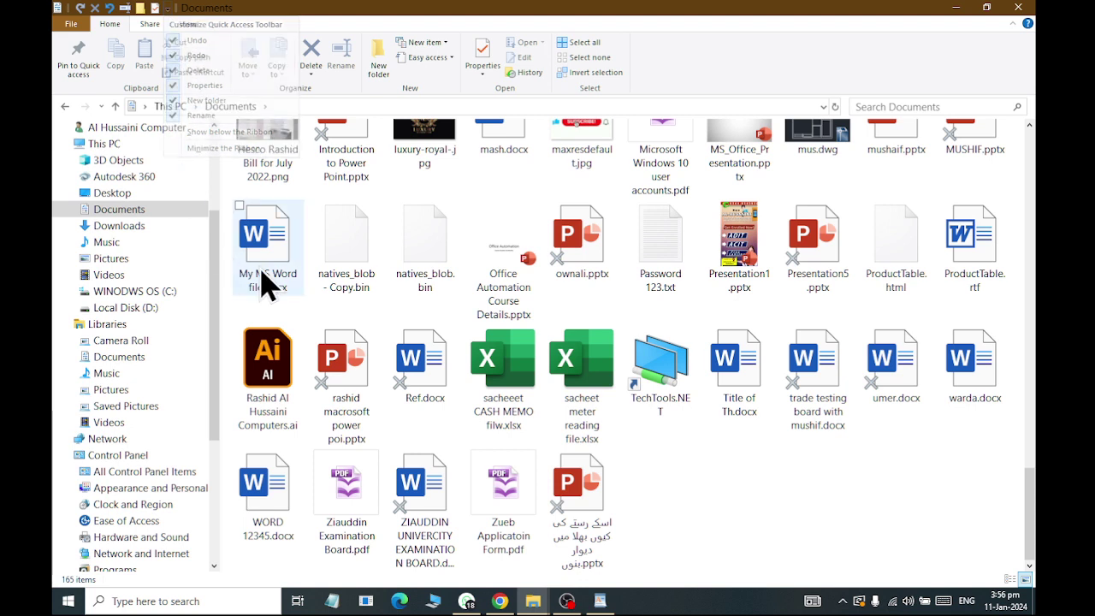
Step: Delete My MS Word file.docx from Documents and undo the deletion, doing both twice
left_click(270, 284)
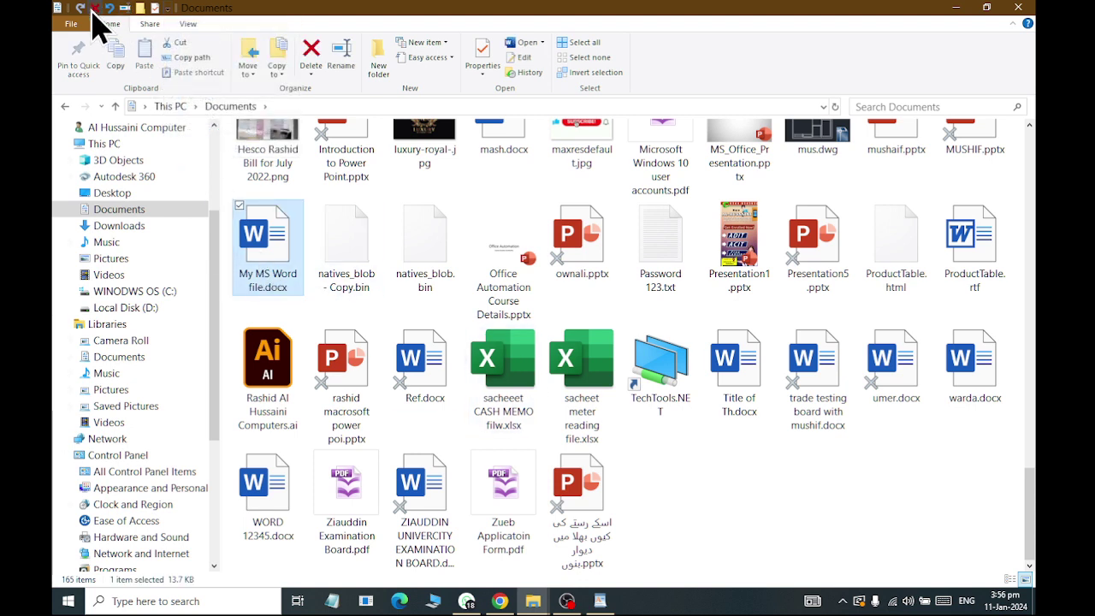
left_click(95, 9)
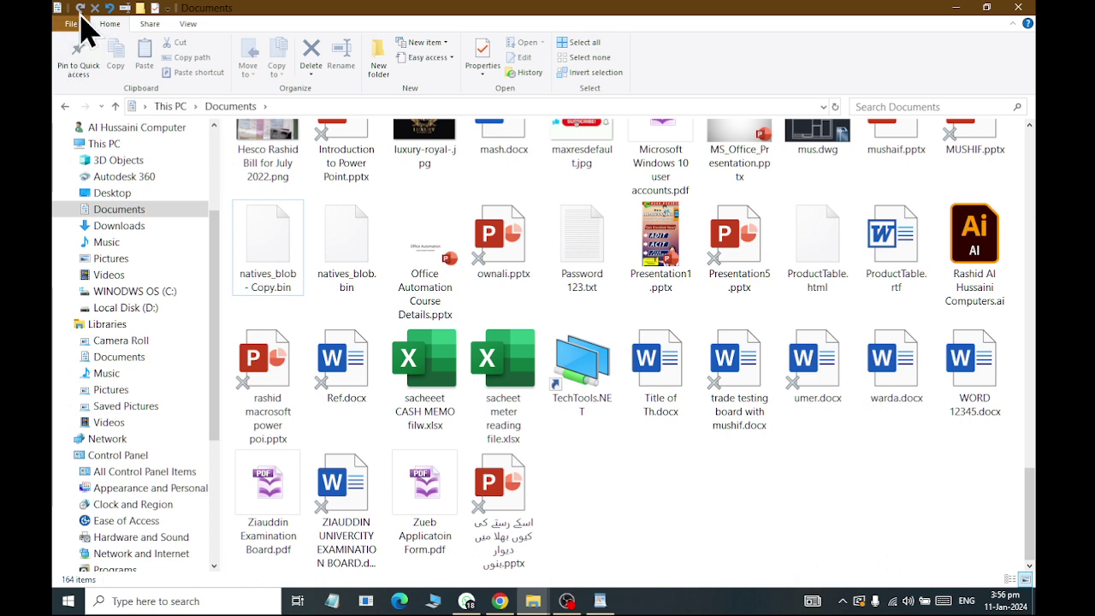
left_click(110, 9)
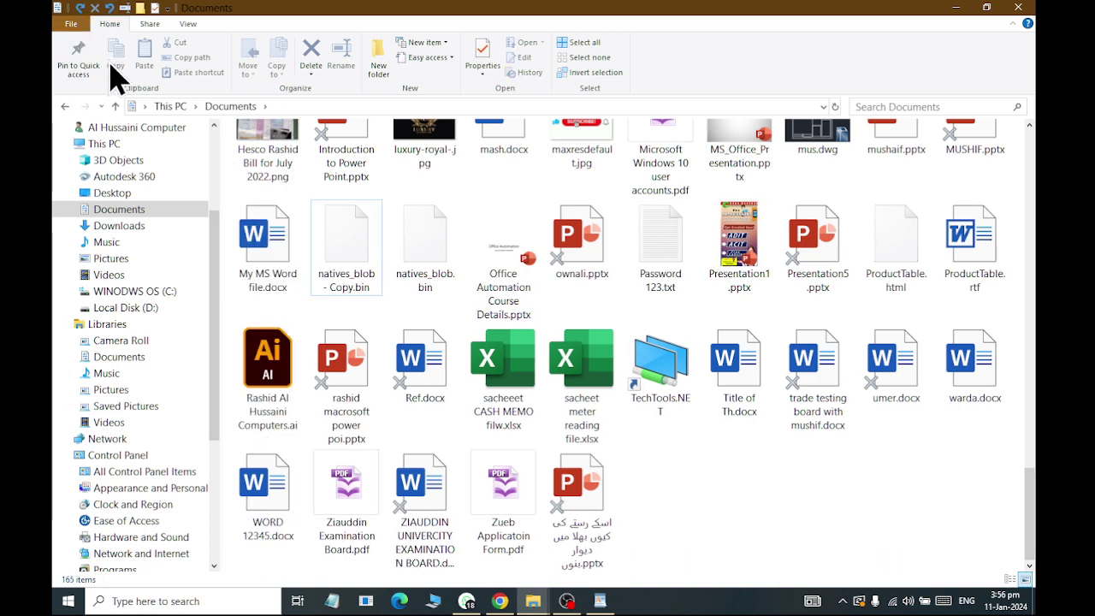
left_click(286, 264)
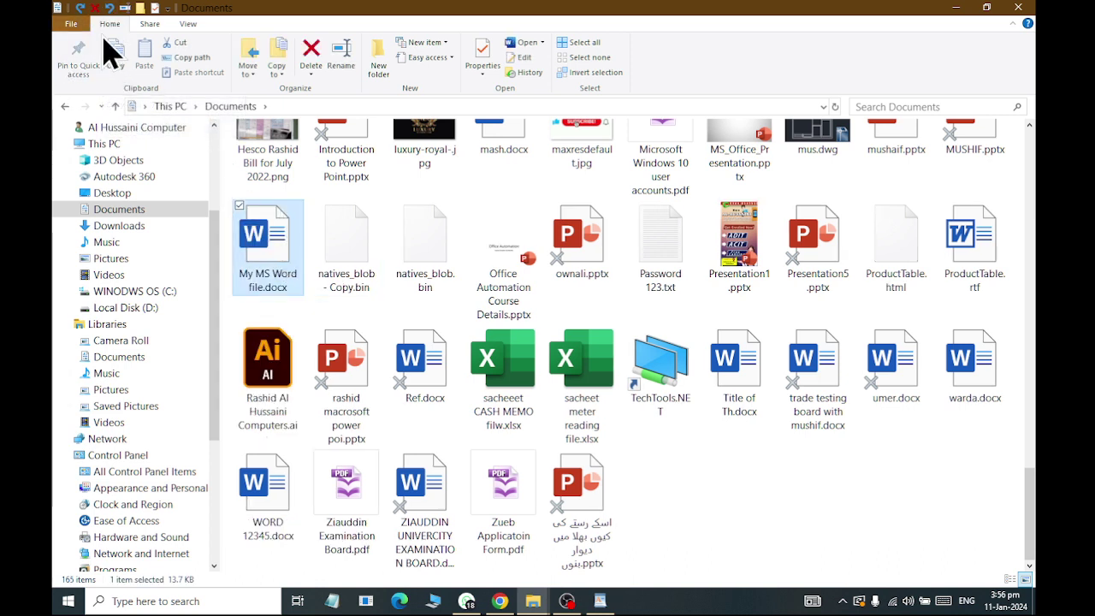
left_click(97, 9)
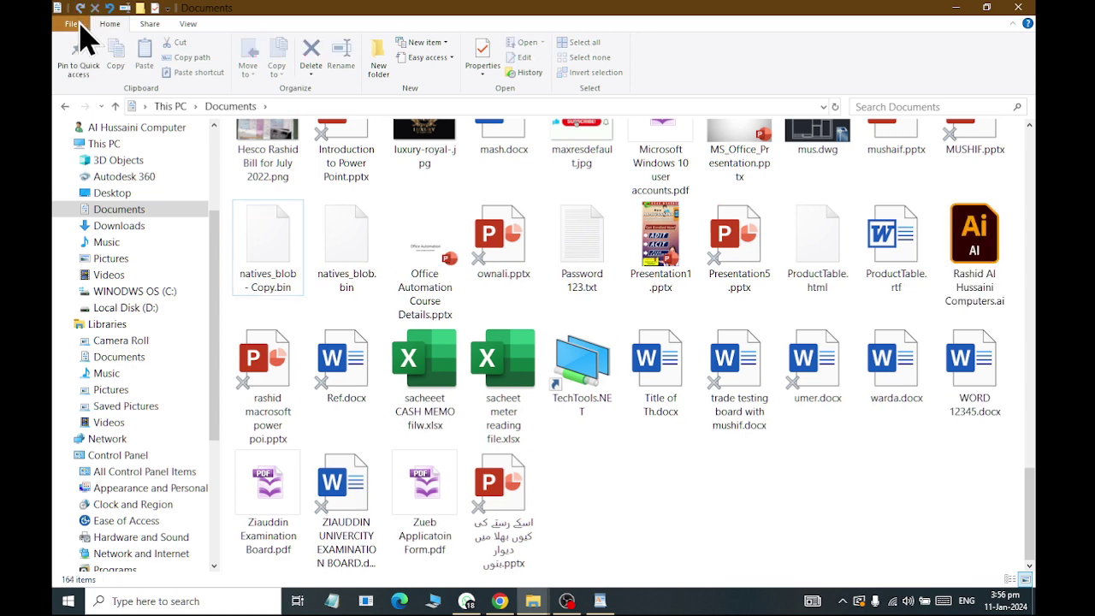
left_click(110, 10)
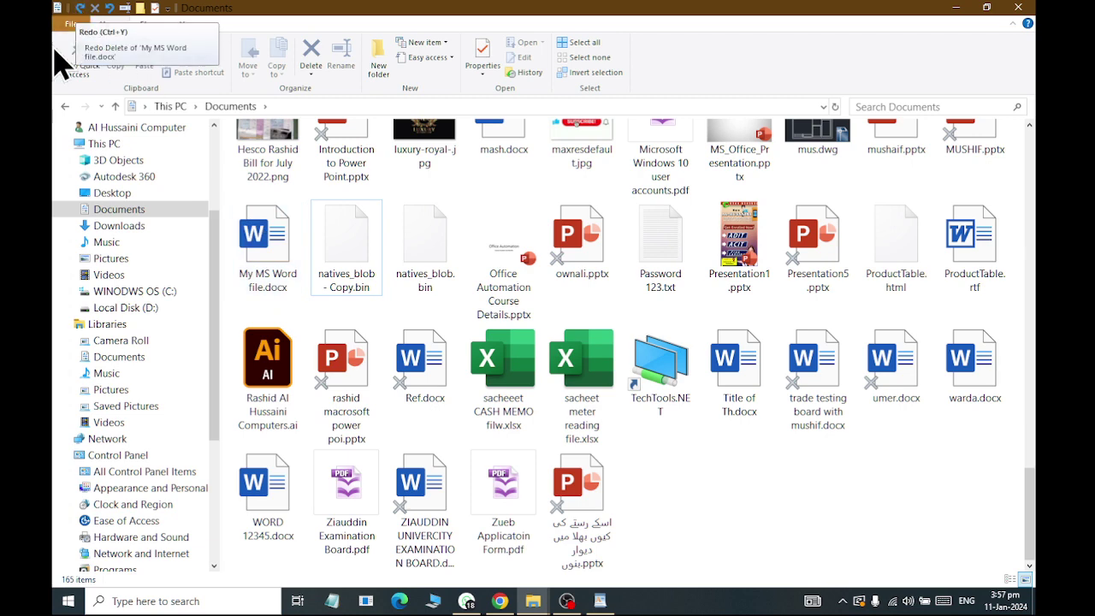
Step: Search the Documents folder for files containing a person's first name and browse the results
left_click(967, 107)
left_click(143, 211)
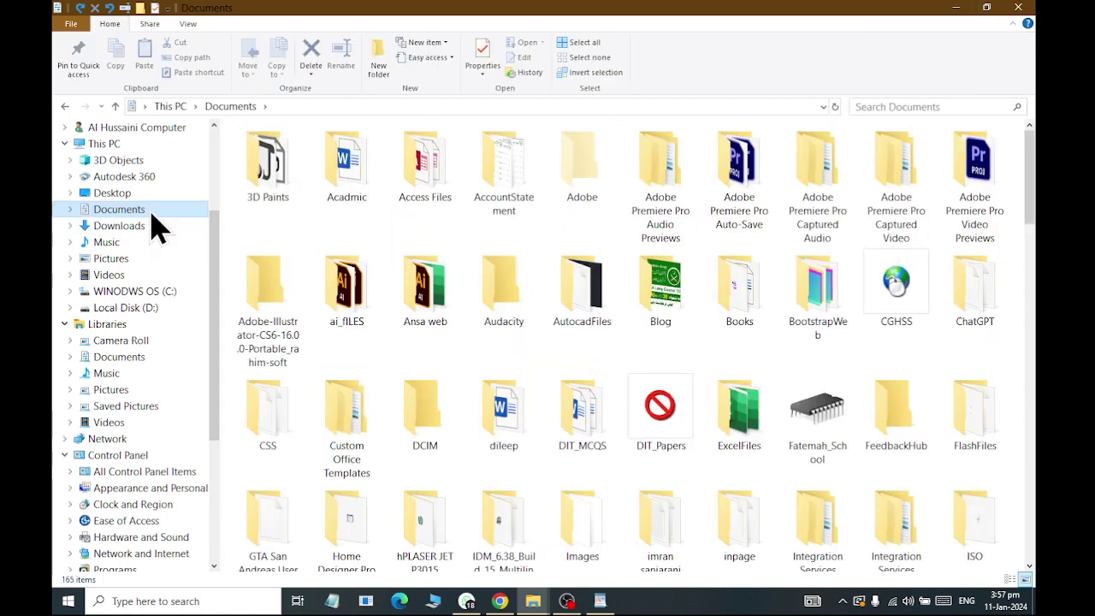
mouse_move(1031, 175)
left_mouse_down()
mouse_move(1031, 492)
mouse_move(1031, 171)
left_mouse_up()
left_click(962, 102)
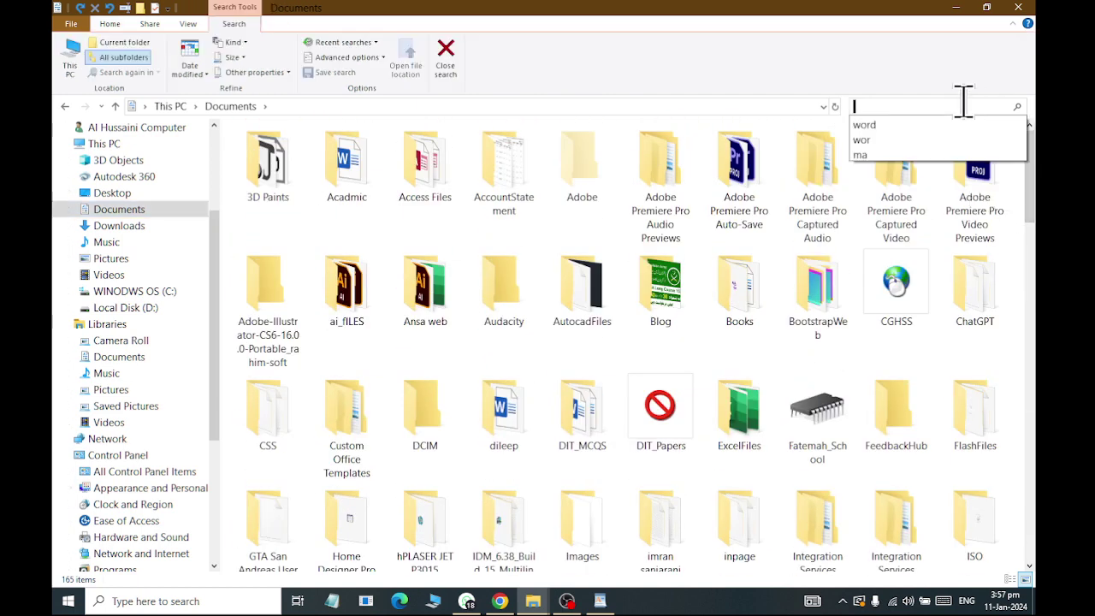
type("ali")
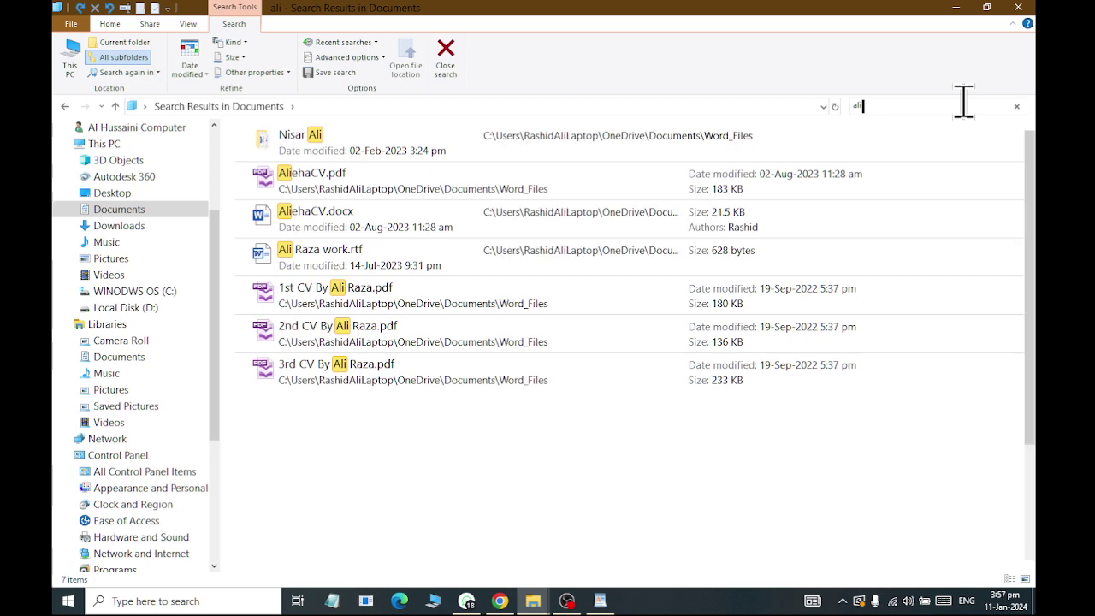
scroll(458, 205, "down", 10)
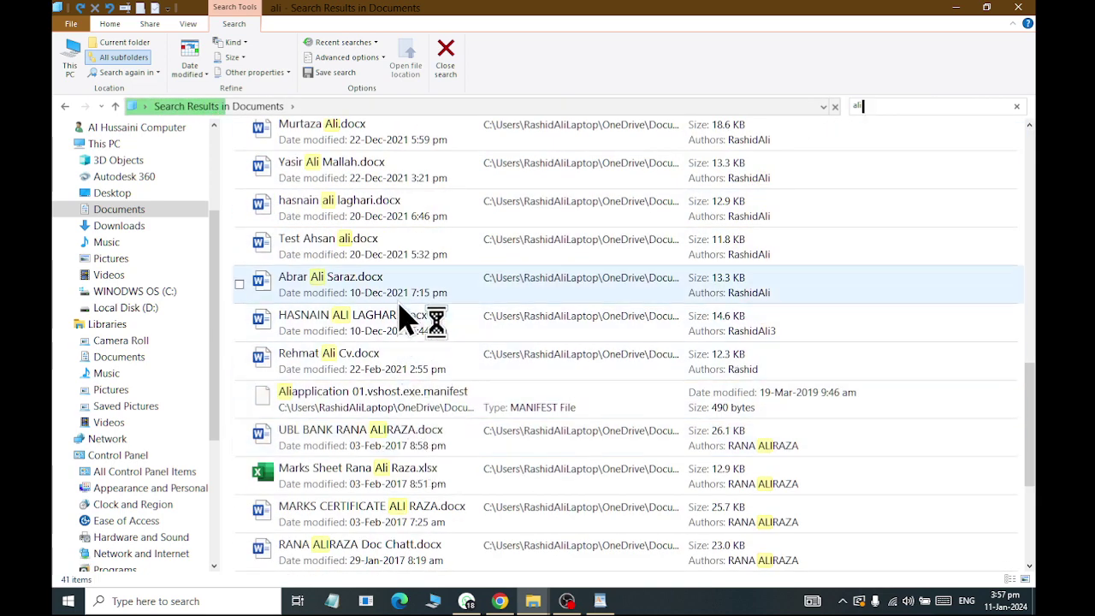
left_click(399, 299)
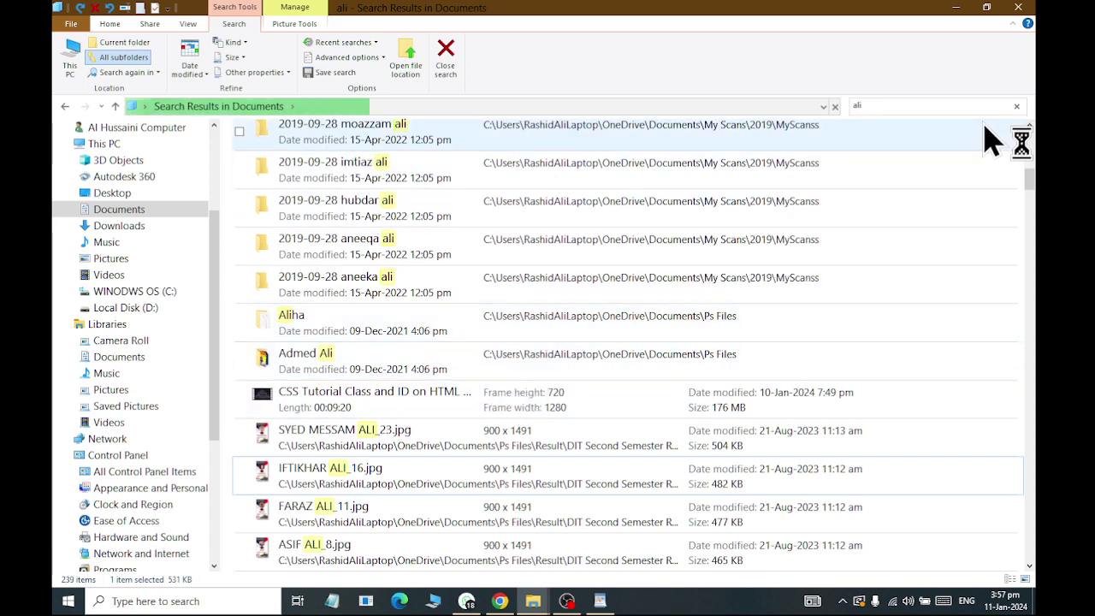
Step: Clear the search, search Documents for a different first name, and select the admission form Word document in the results
left_click(1017, 106)
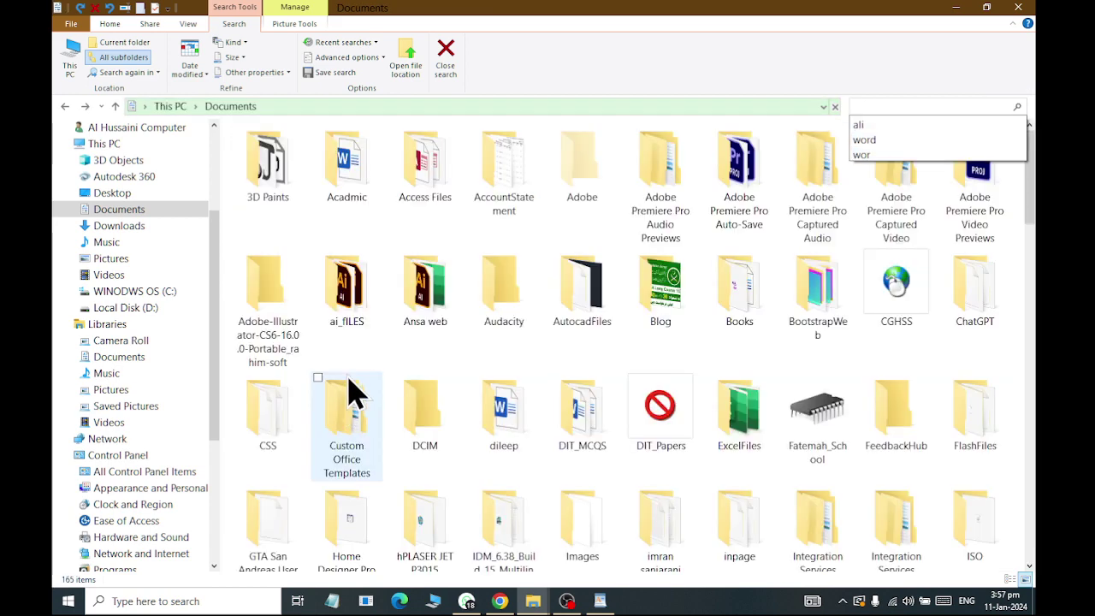
type("Rashid")
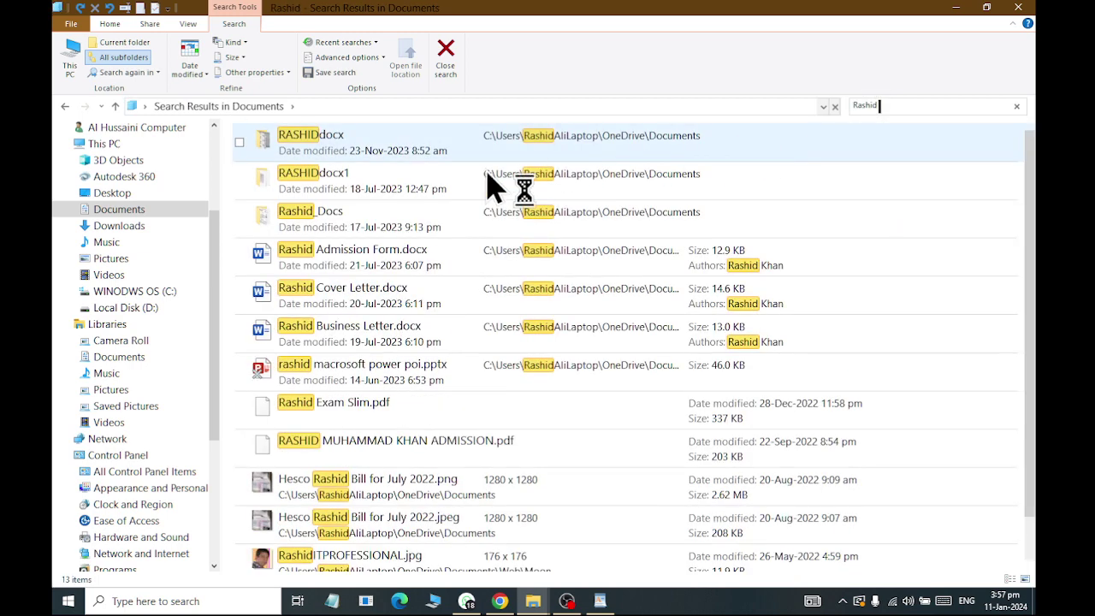
left_click(368, 309)
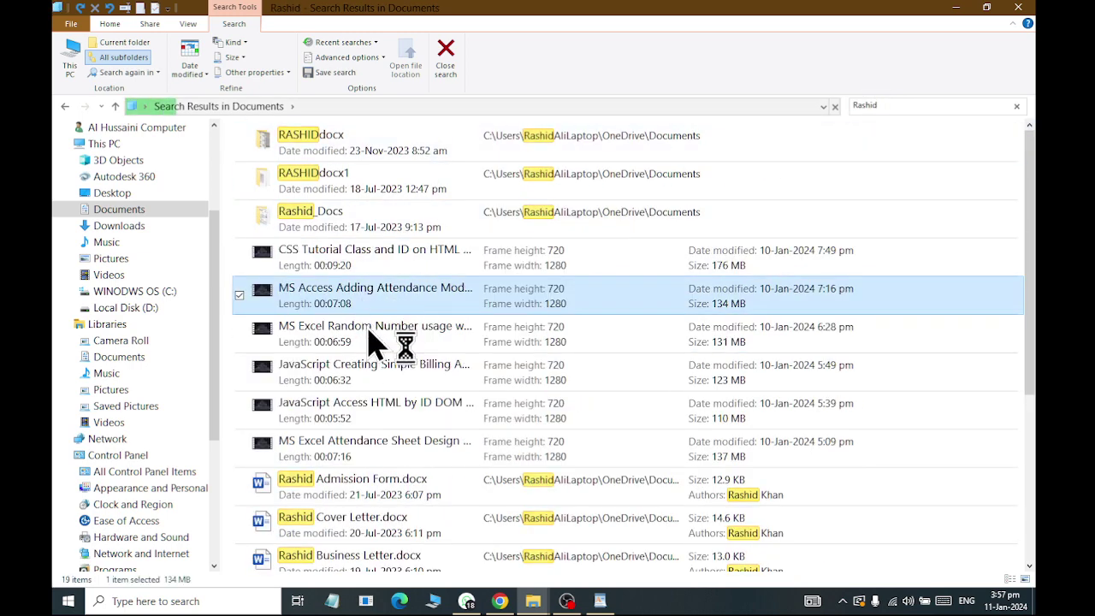
left_click(368, 369)
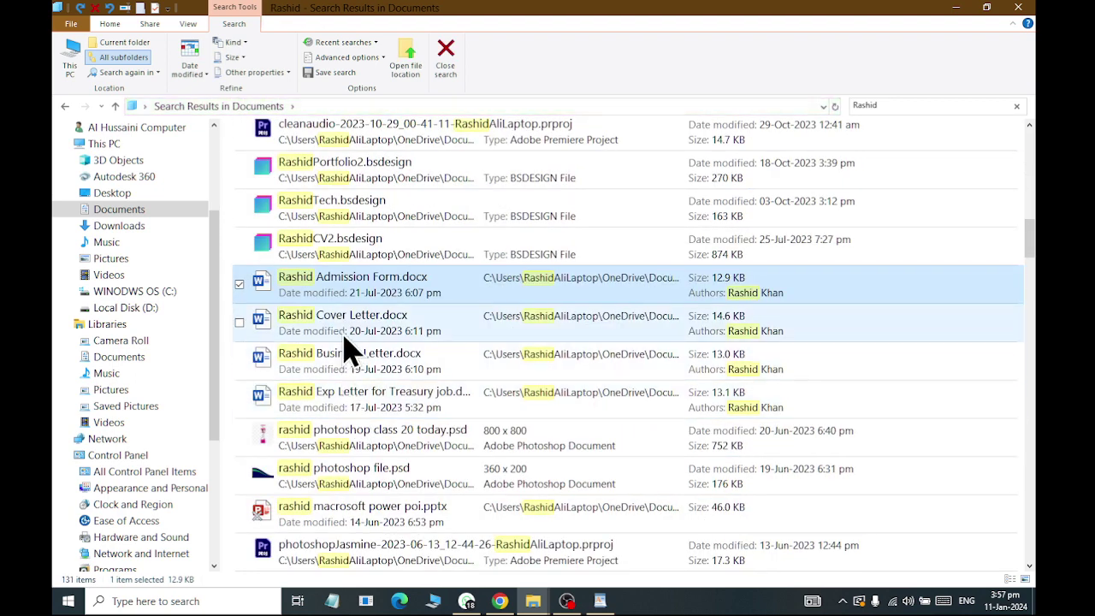
Step: Open the selected admission form document's file location and close that File Explorer window after viewing it
right_click(342, 310)
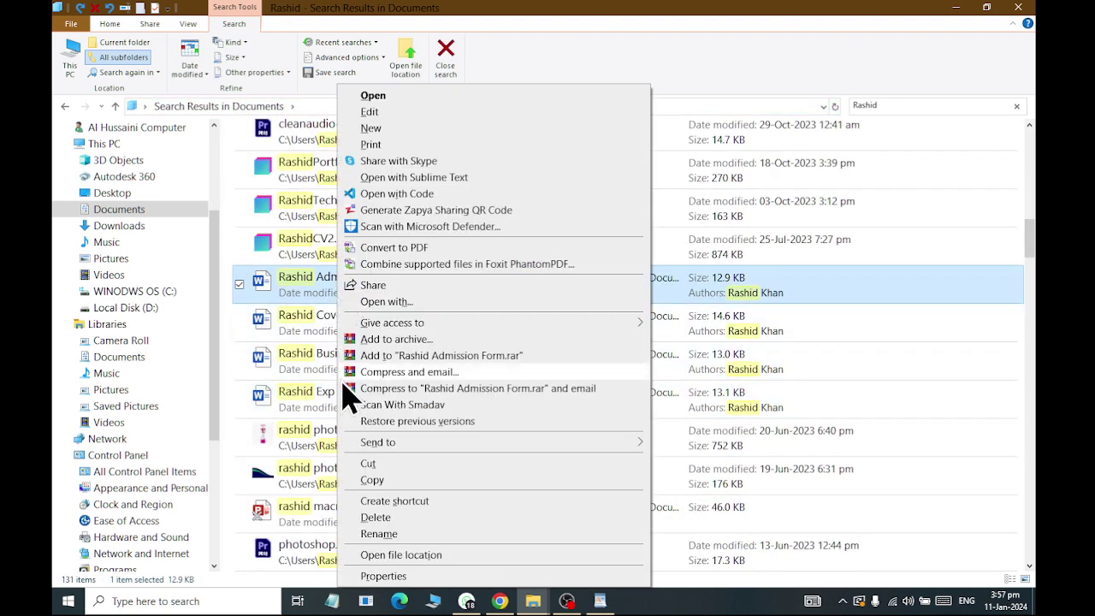
left_click(400, 561)
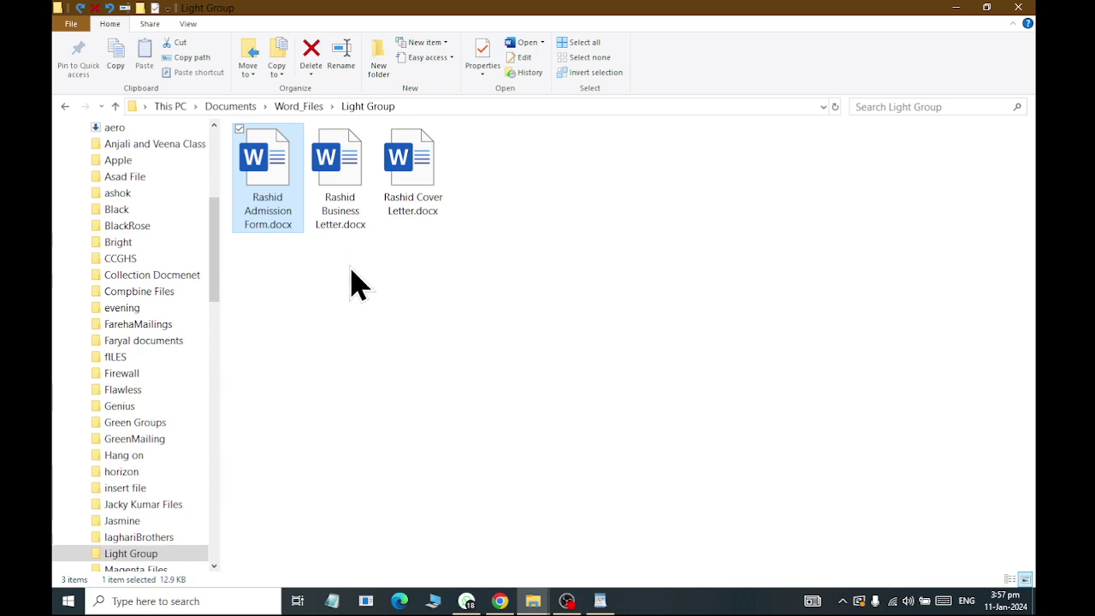
mouse_move(289, 225)
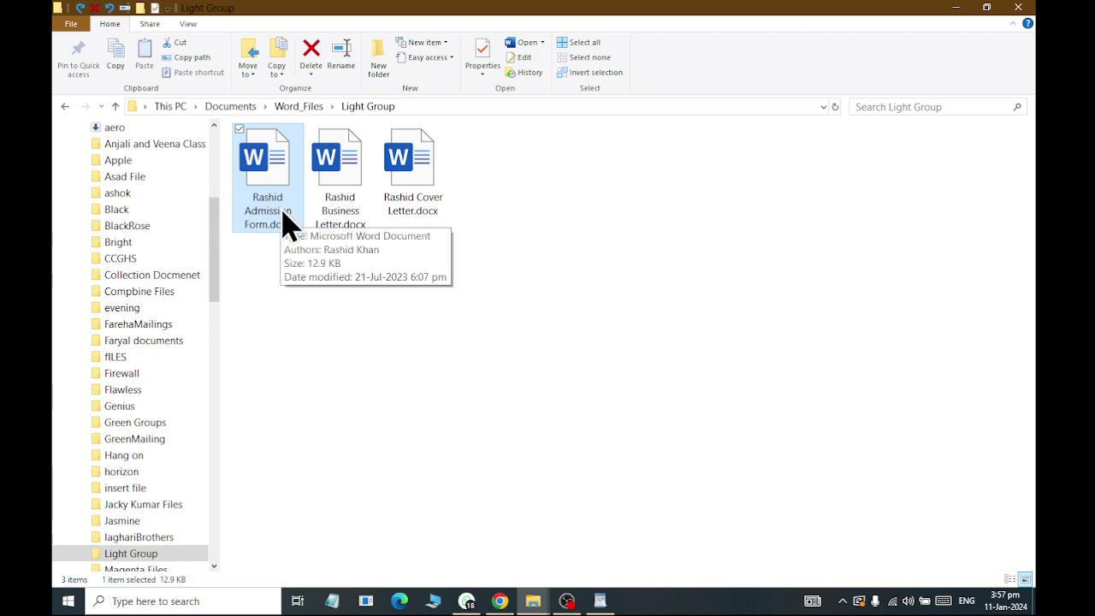
left_click(1018, 9)
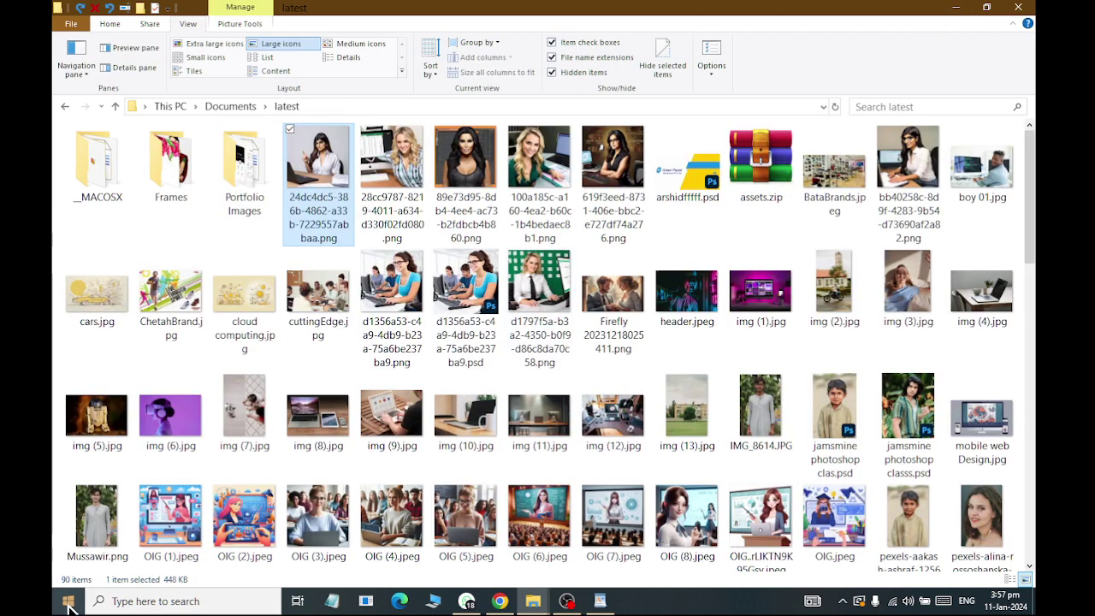
Step: Search Windows for the same first name, open its web results, and close the browser
left_click(126, 594)
type("Rashid")
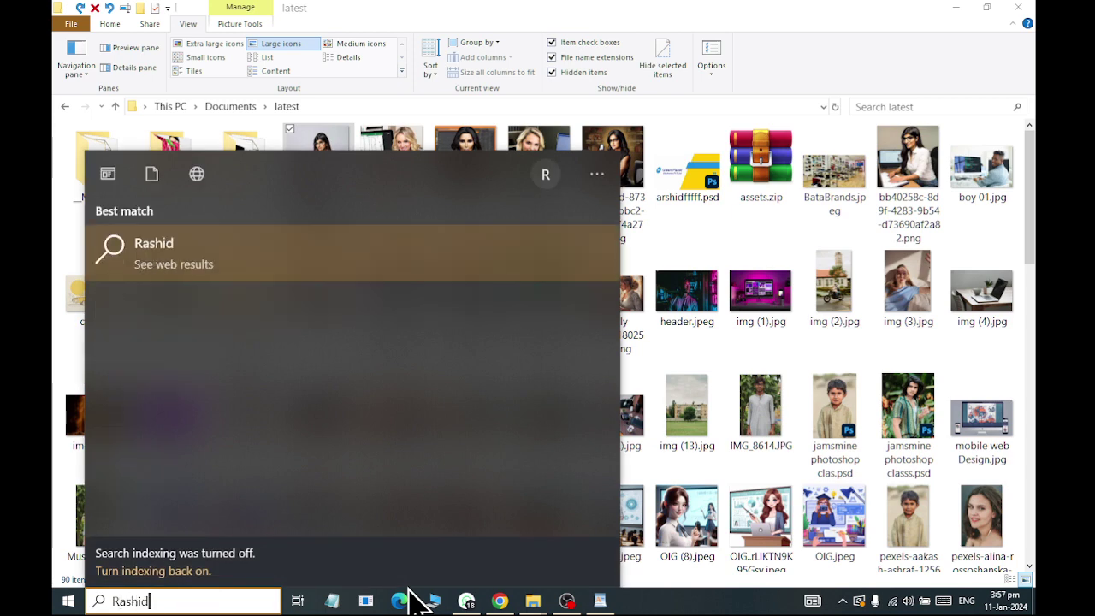
key("Escape")
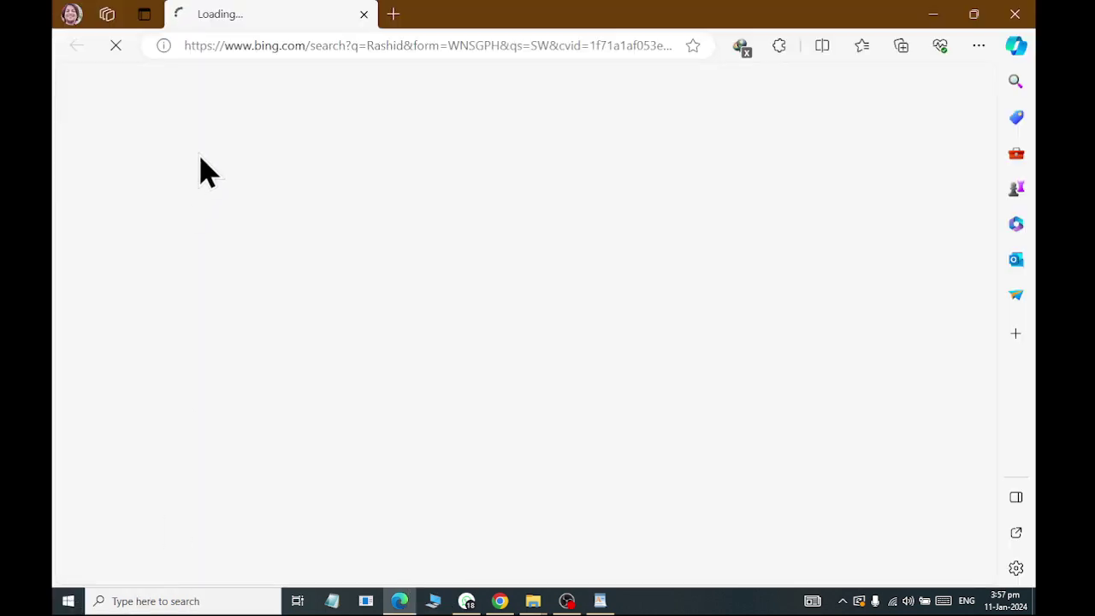
left_click(1019, 15)
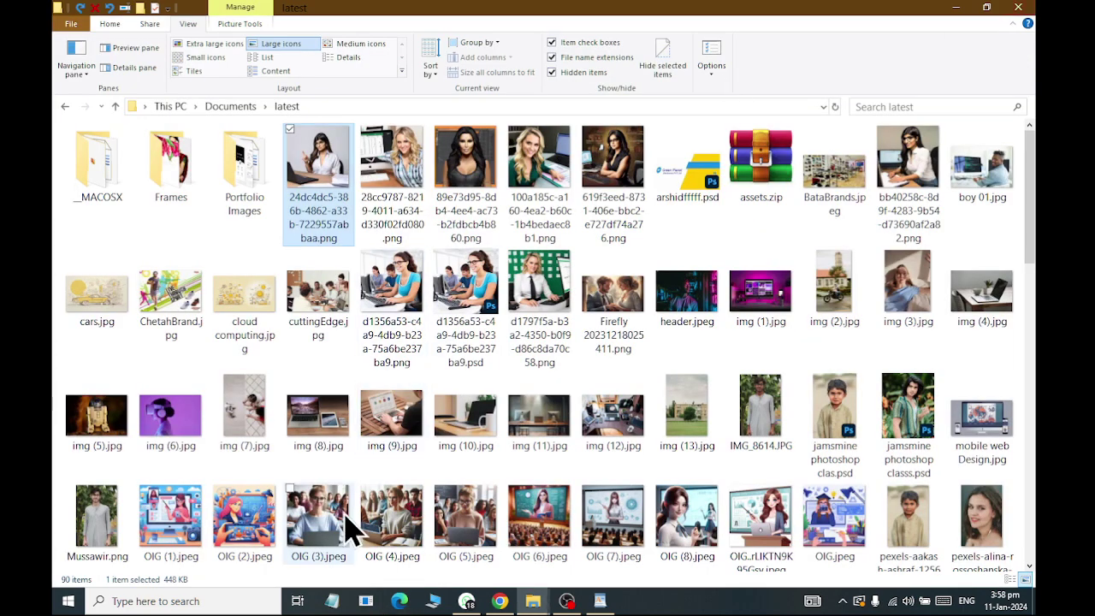
Step: Search Windows for the first name again, filtering the results by Folders and by Videos
left_click(219, 594)
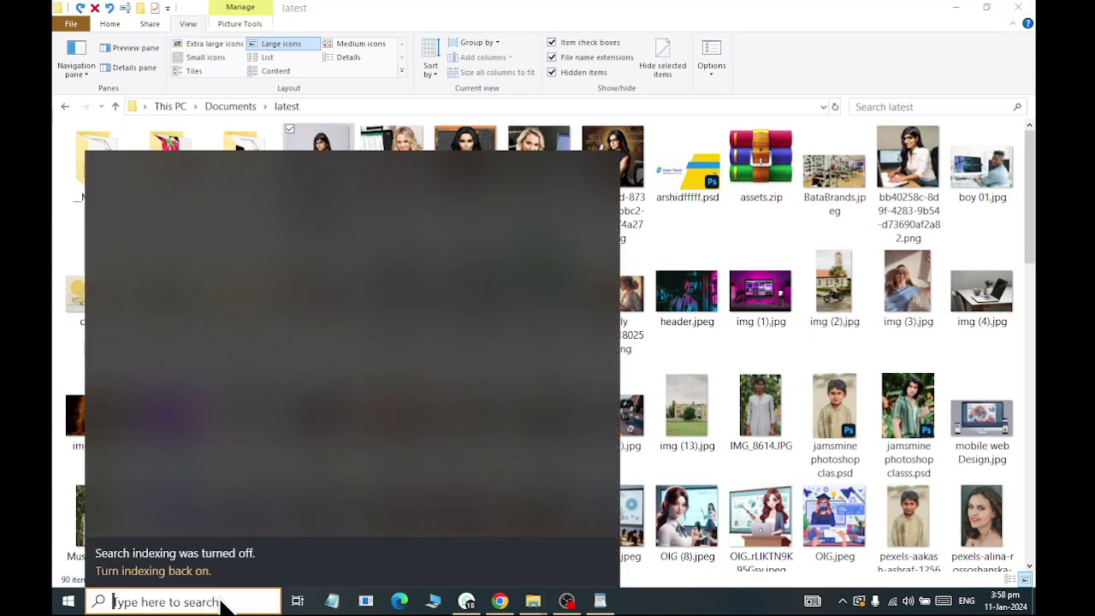
type("rashid")
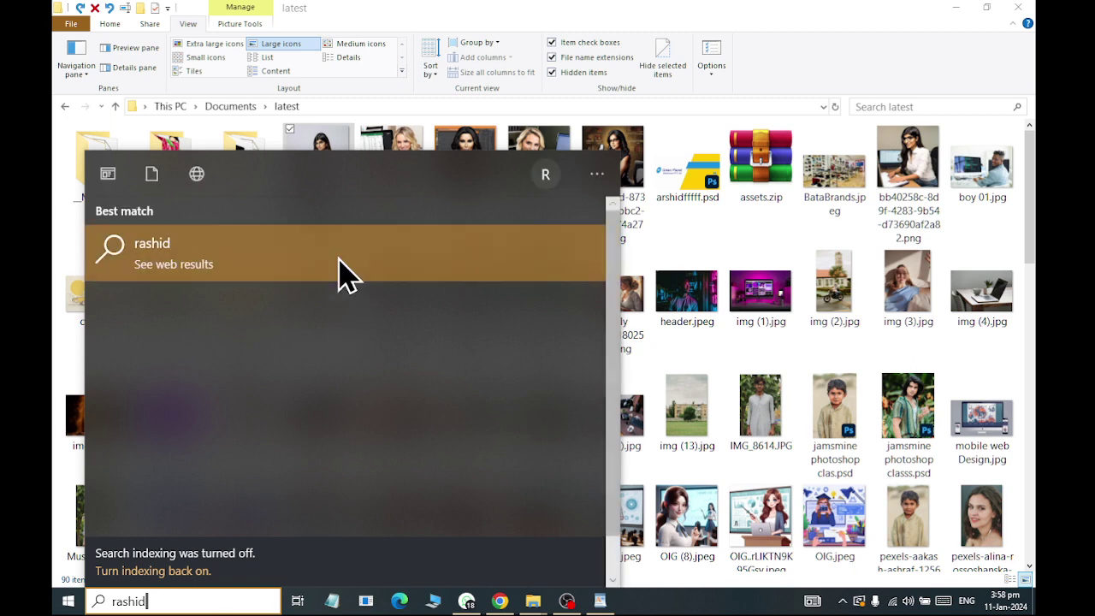
left_click(597, 175)
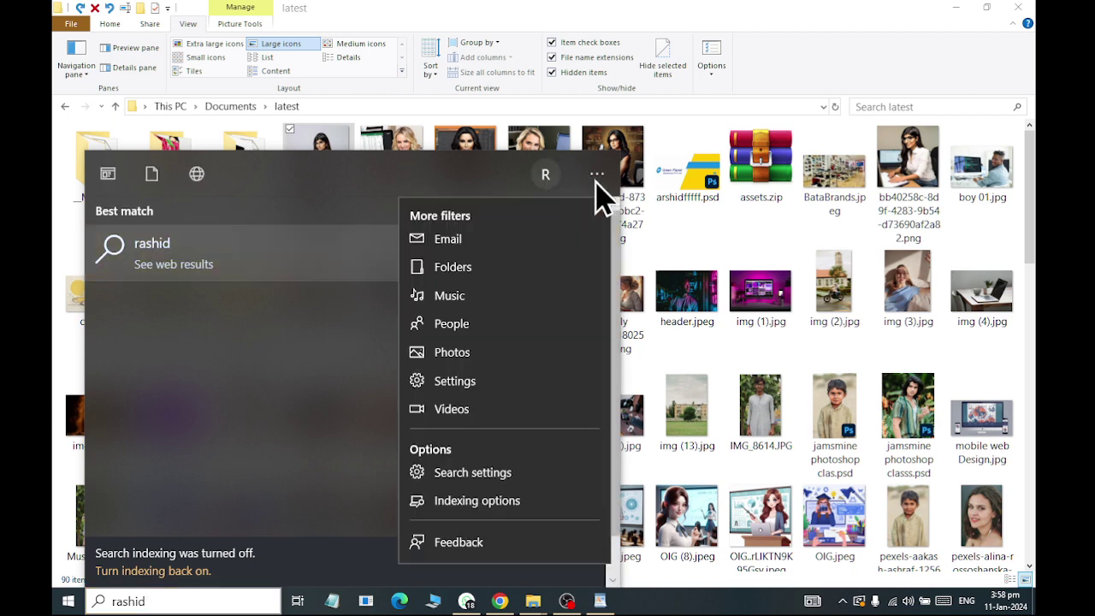
left_click(512, 272)
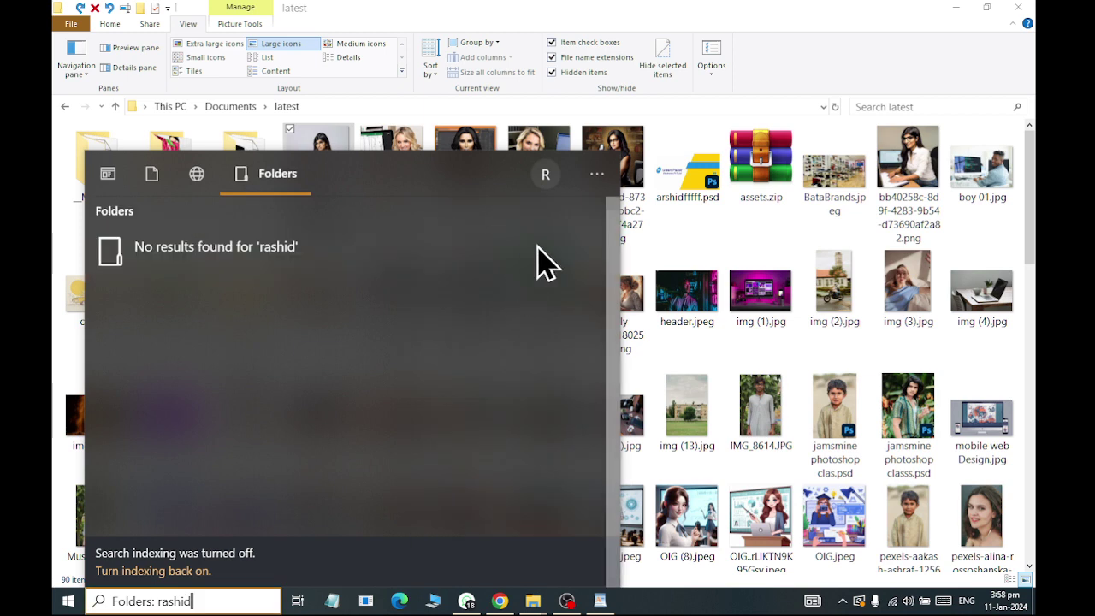
left_click(597, 176)
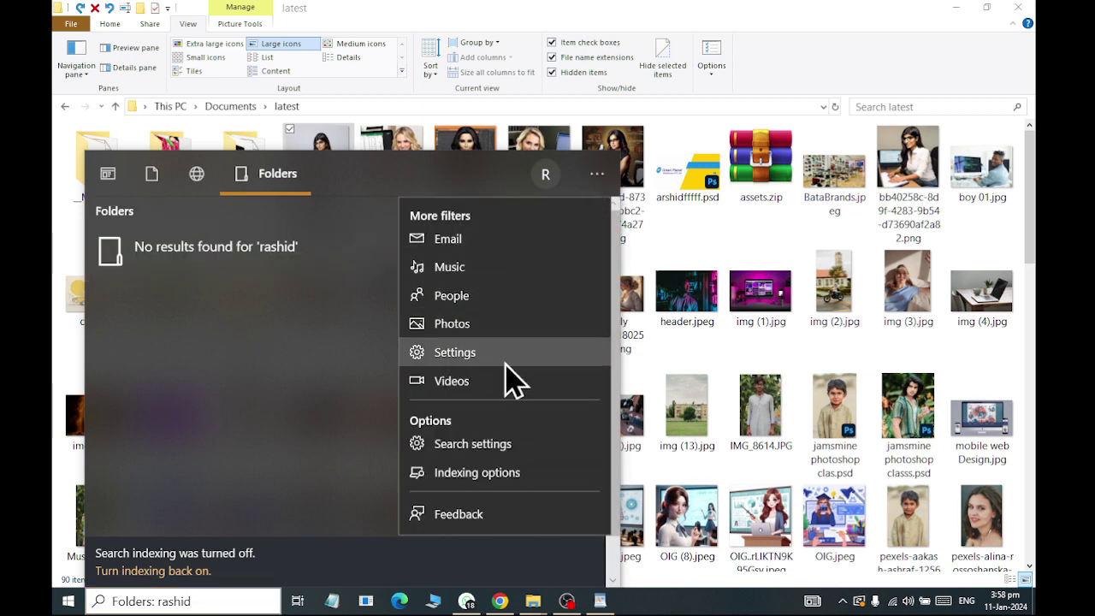
left_click(501, 387)
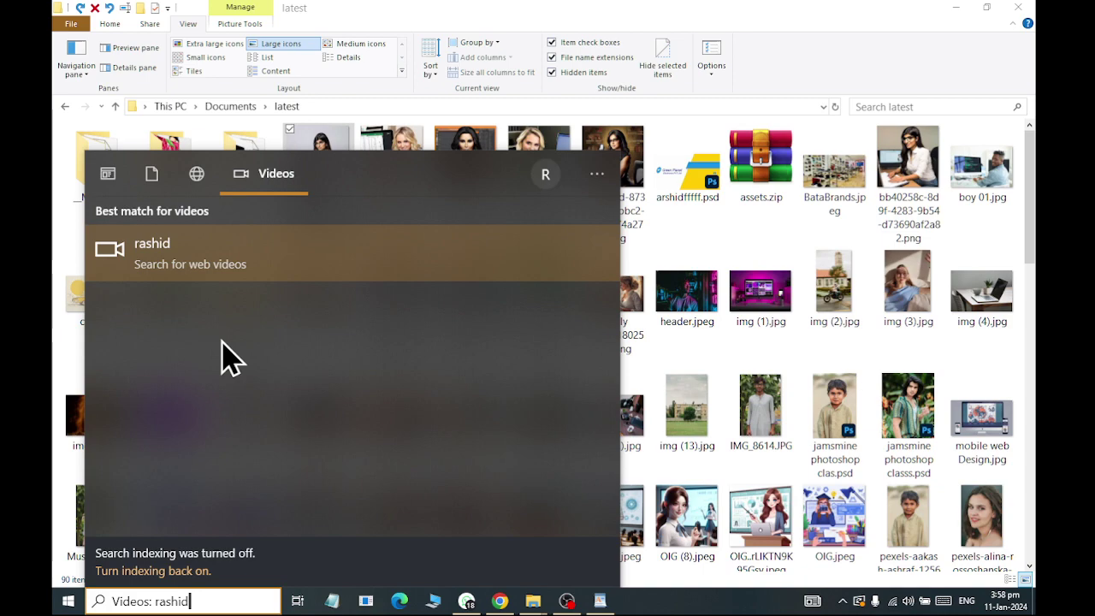
left_click(567, 601)
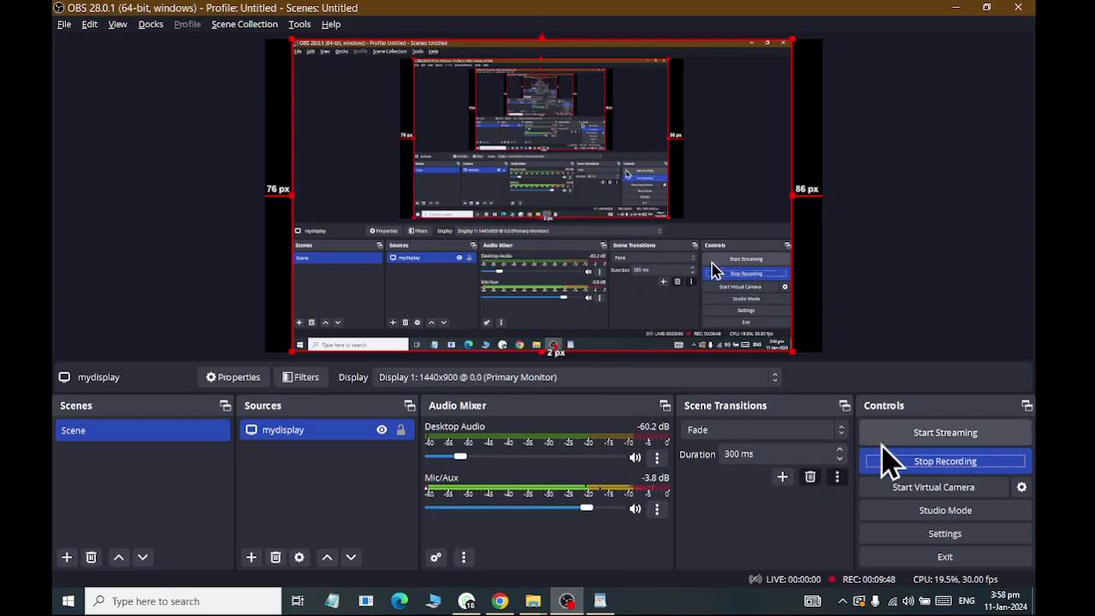